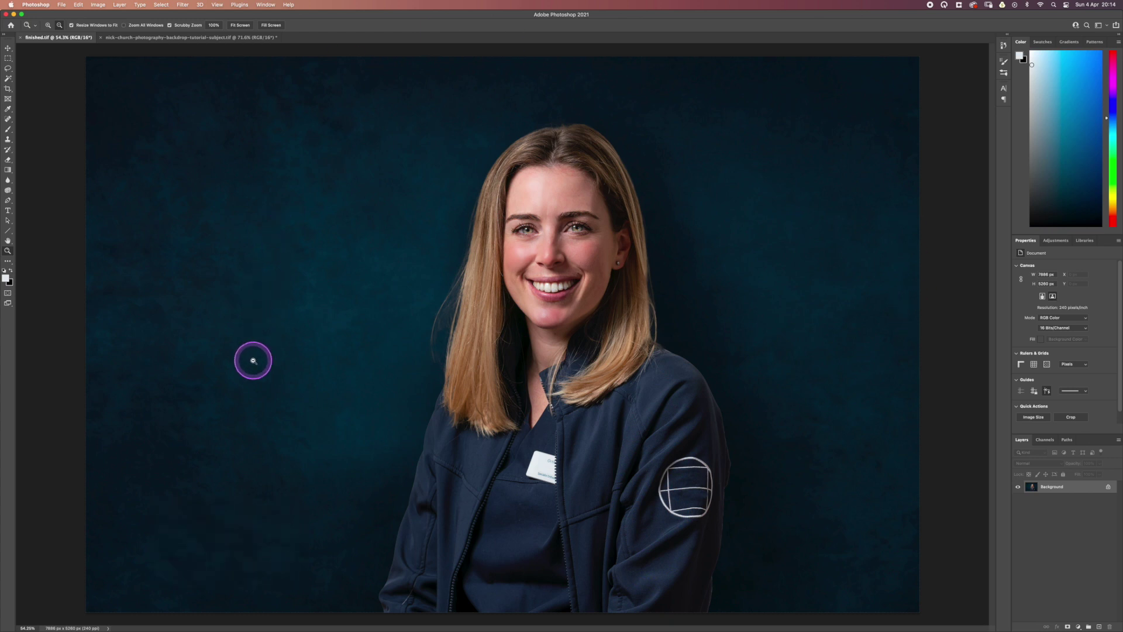
- Open the Select and Mask workspace for the portrait nick-church-photography-backdrop-tutorial-subject.tif
click(155, 38)
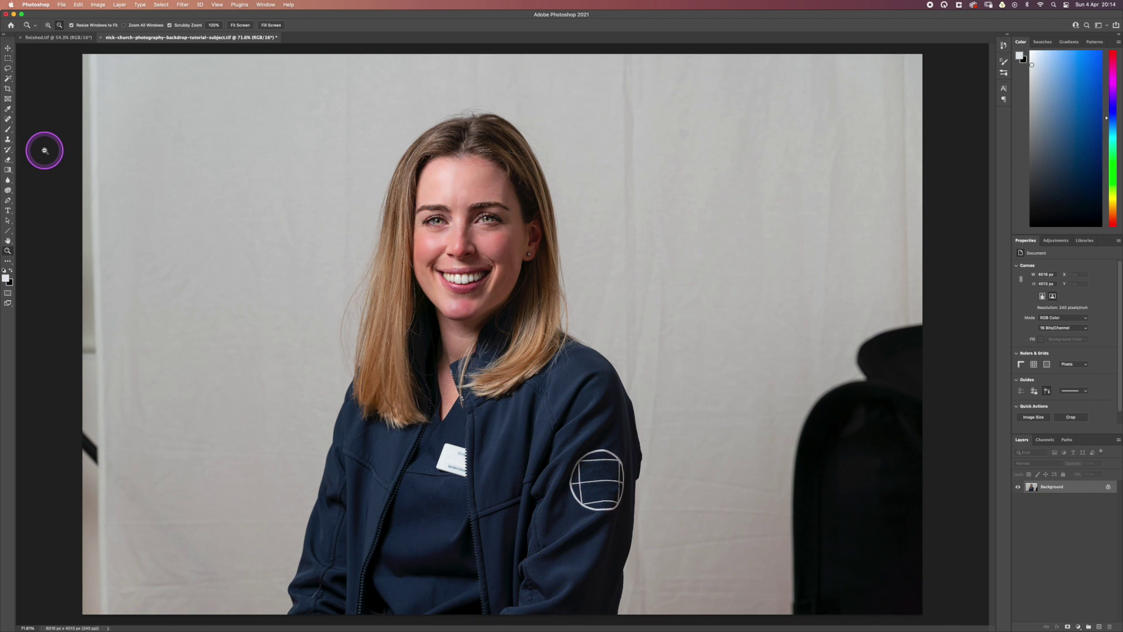
click(58, 39)
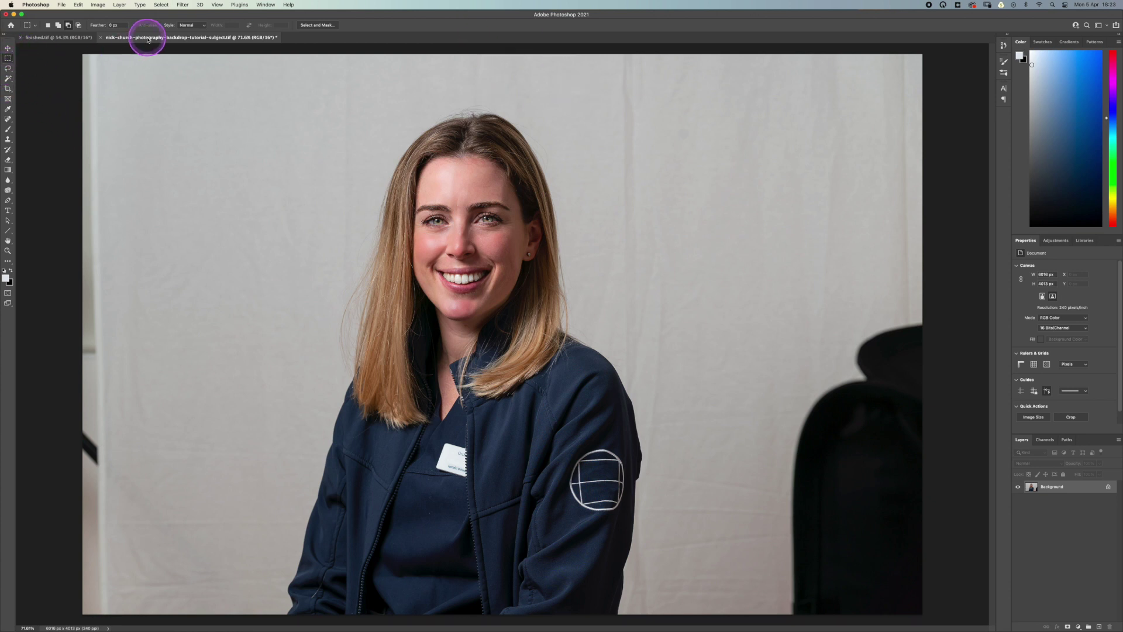
click(8, 78)
click(8, 58)
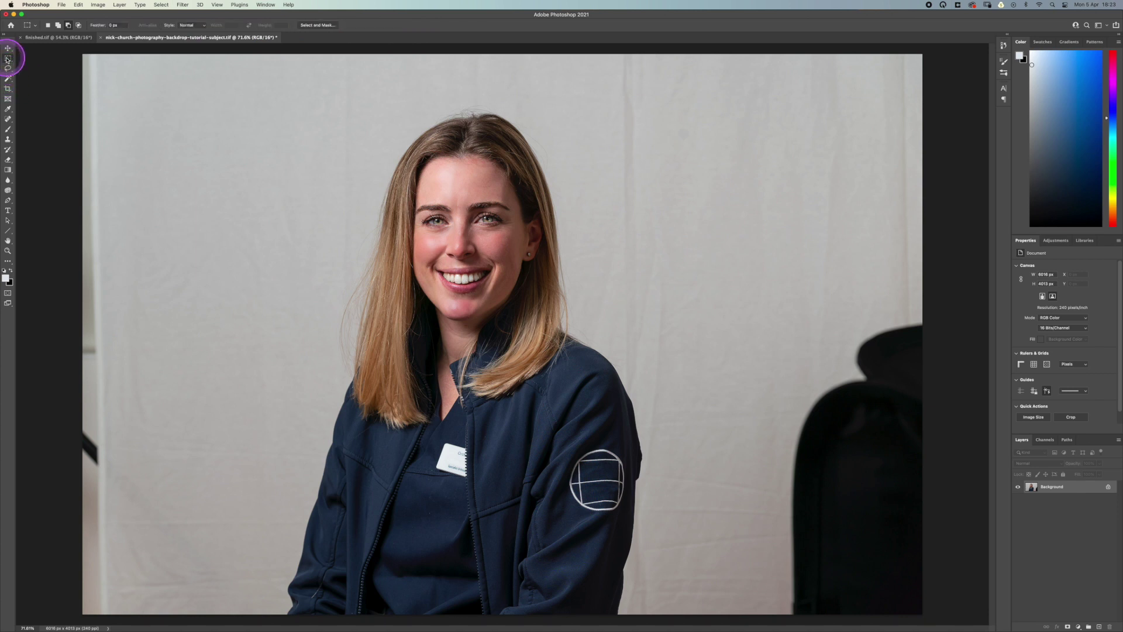
click(319, 25)
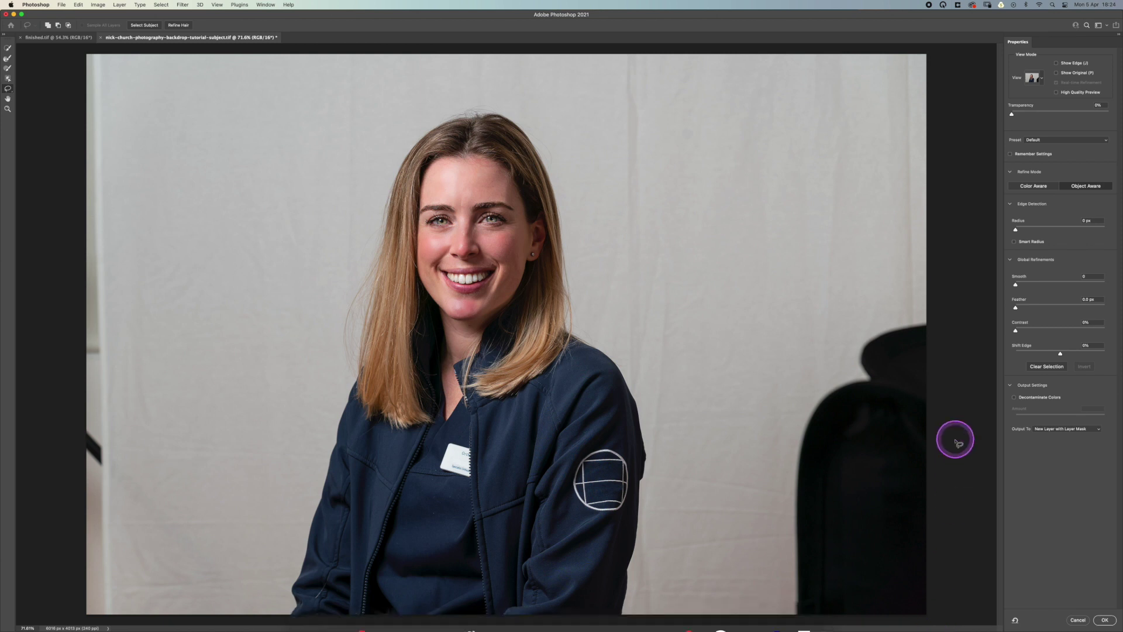
- Preview the mask in the Overlay view and automatically select the woman with Select Subject
click(1039, 79)
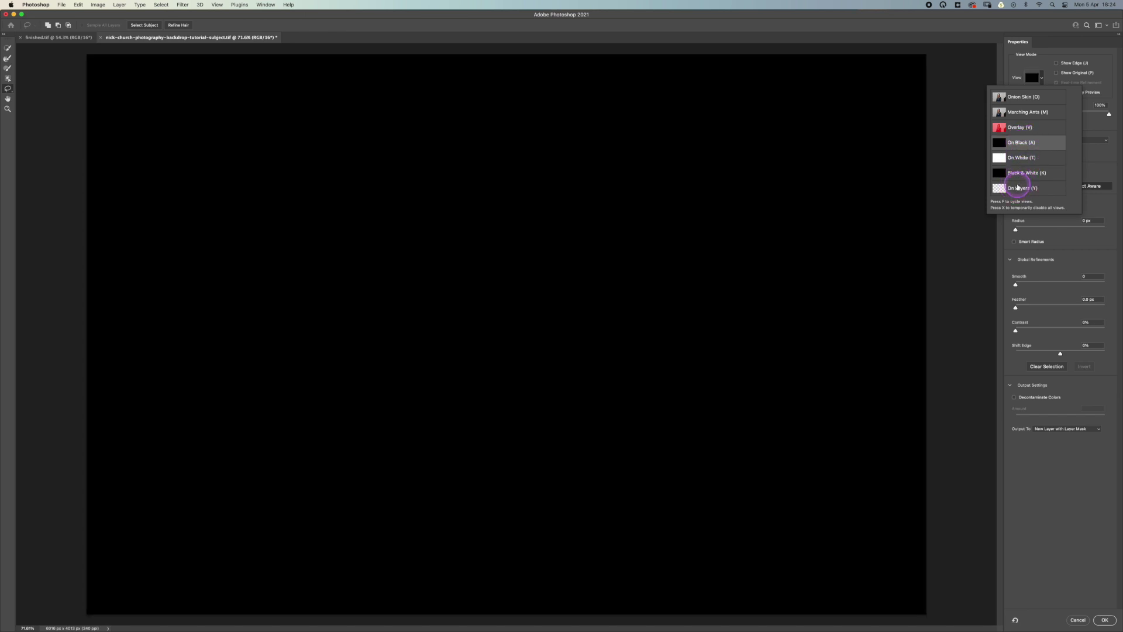
click(1018, 187)
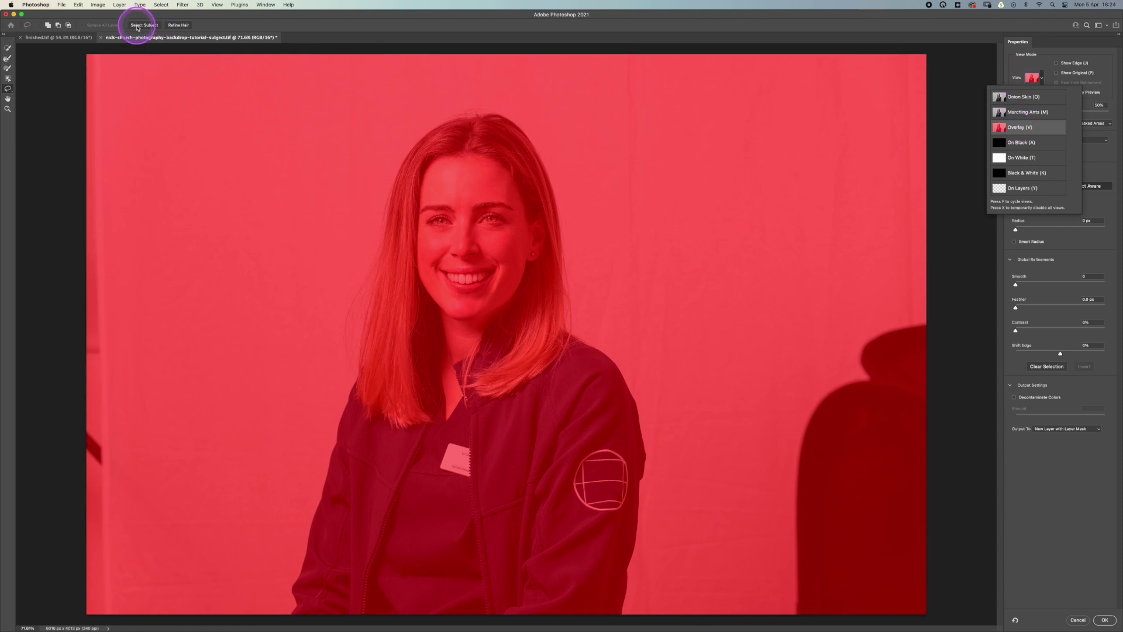
click(8, 98)
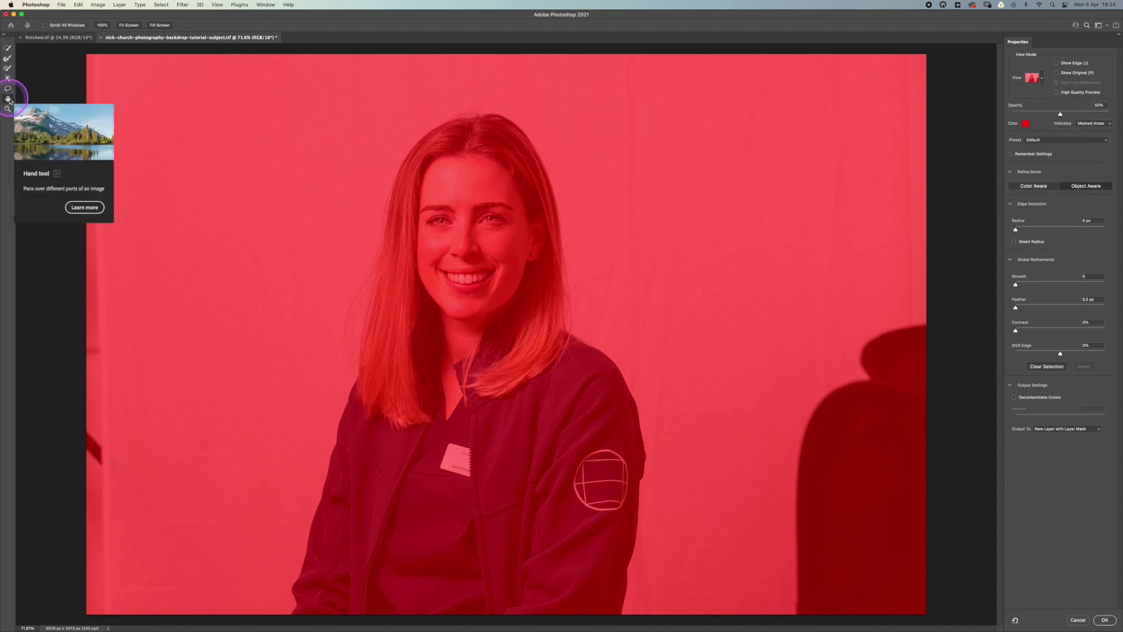
click(7, 89)
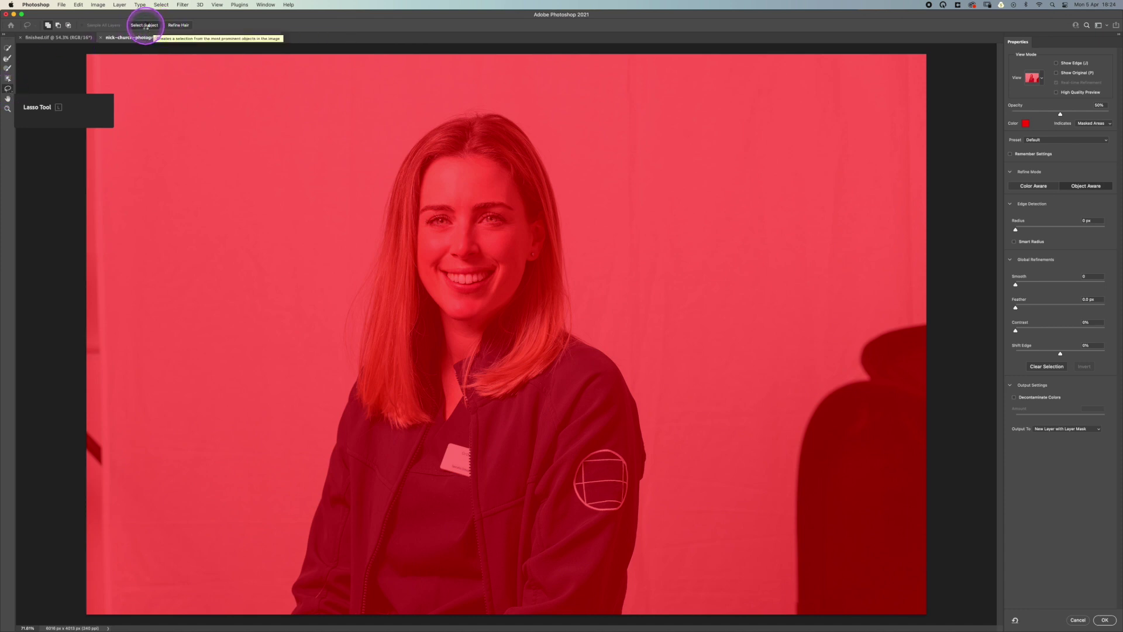
click(144, 24)
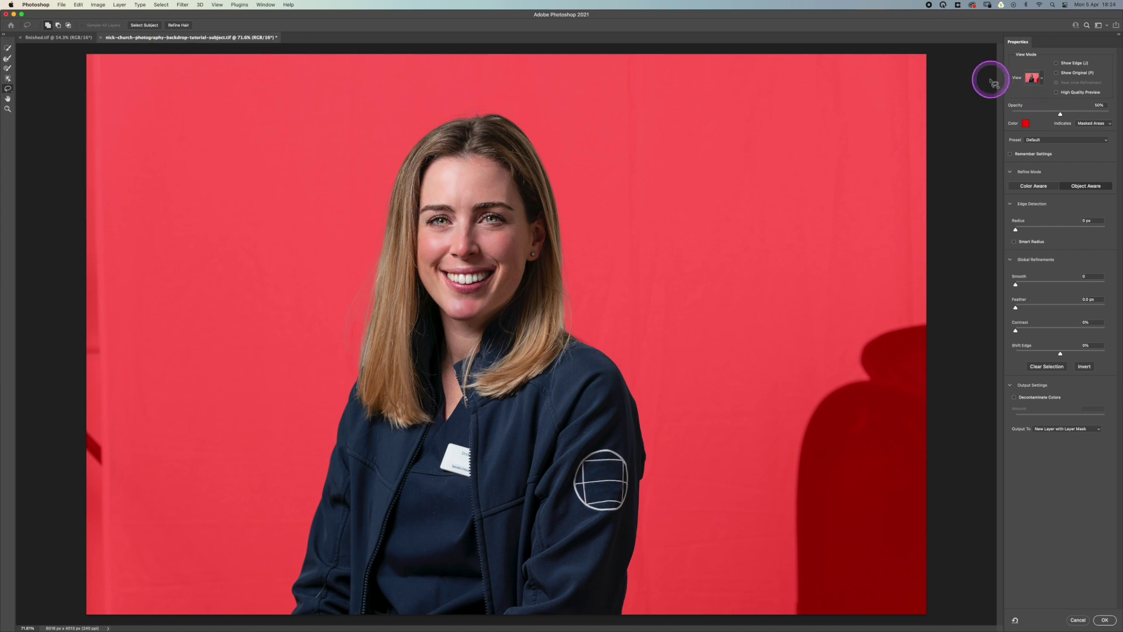
- Preview the cut-out on black and enable Decontaminate Colors
click(1034, 78)
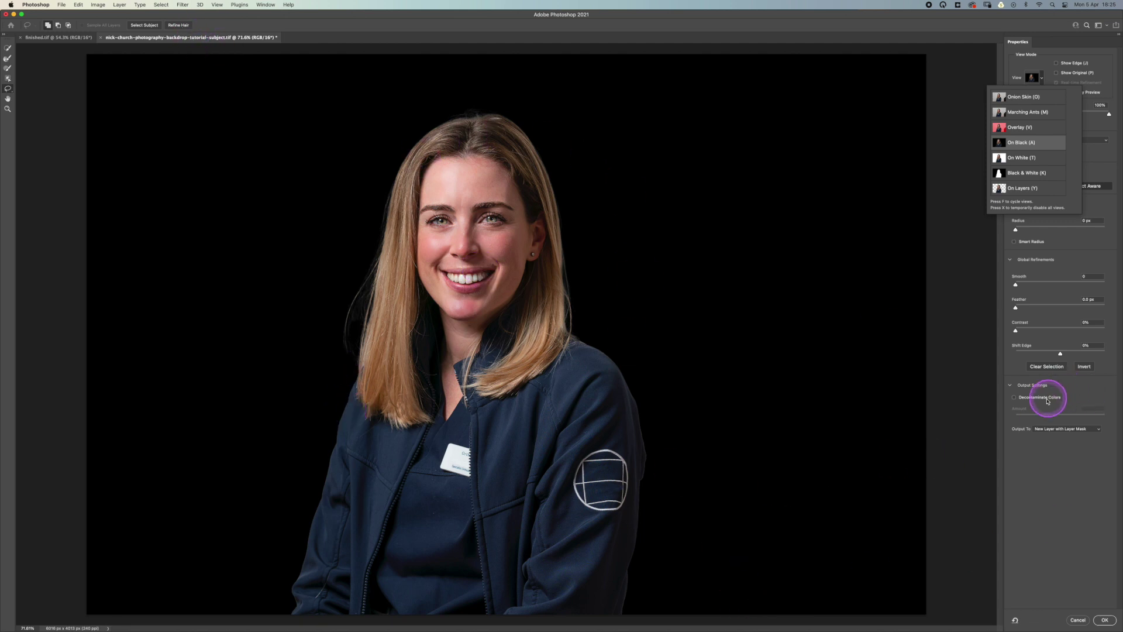
click(1016, 401)
click(1015, 399)
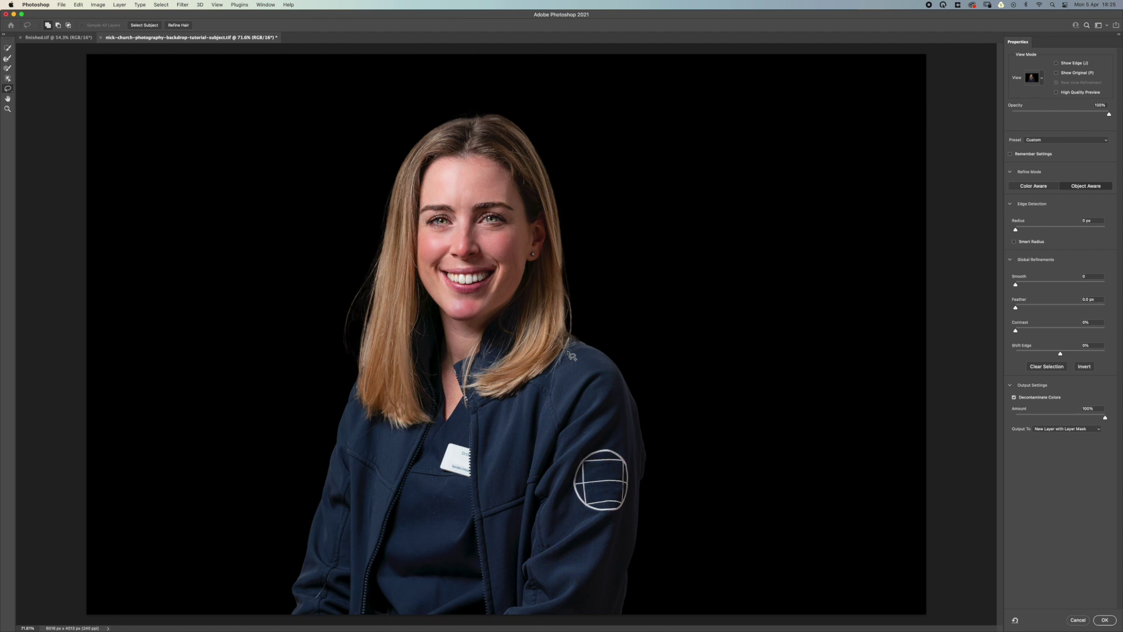
- Shift the selection edge outward by about 16% and output the result to a new layer with a layer mask
mouse_move(571, 355)
mouse_down()
mouse_move(536, 319)
mouse_move(559, 330)
mouse_up()
drag(1061, 354, 1033, 354)
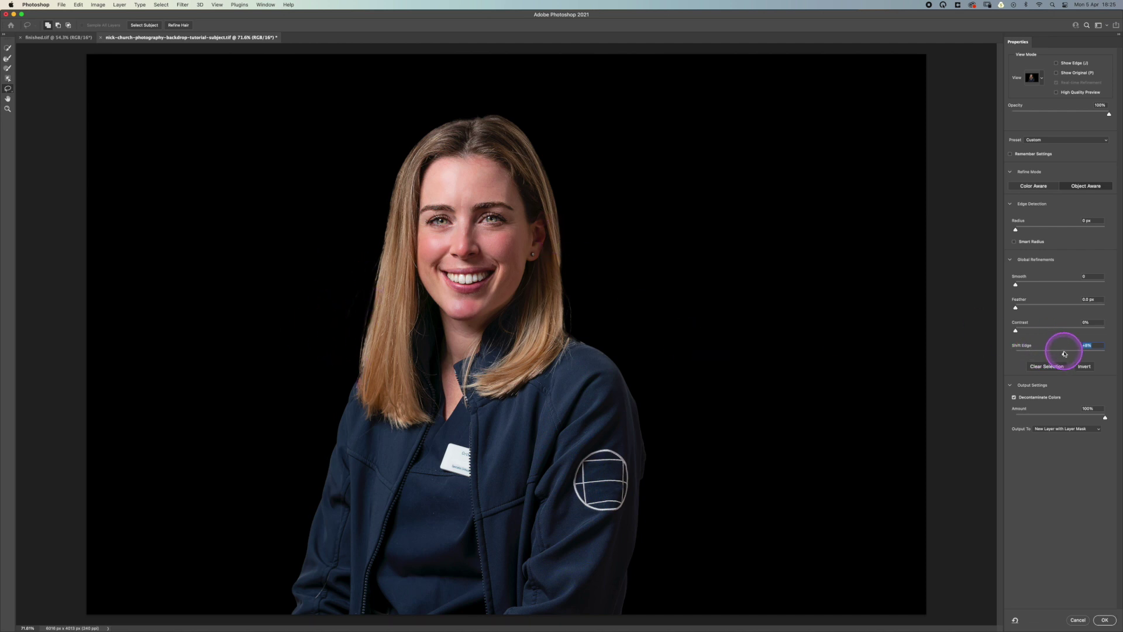
drag(1066, 355, 1069, 354)
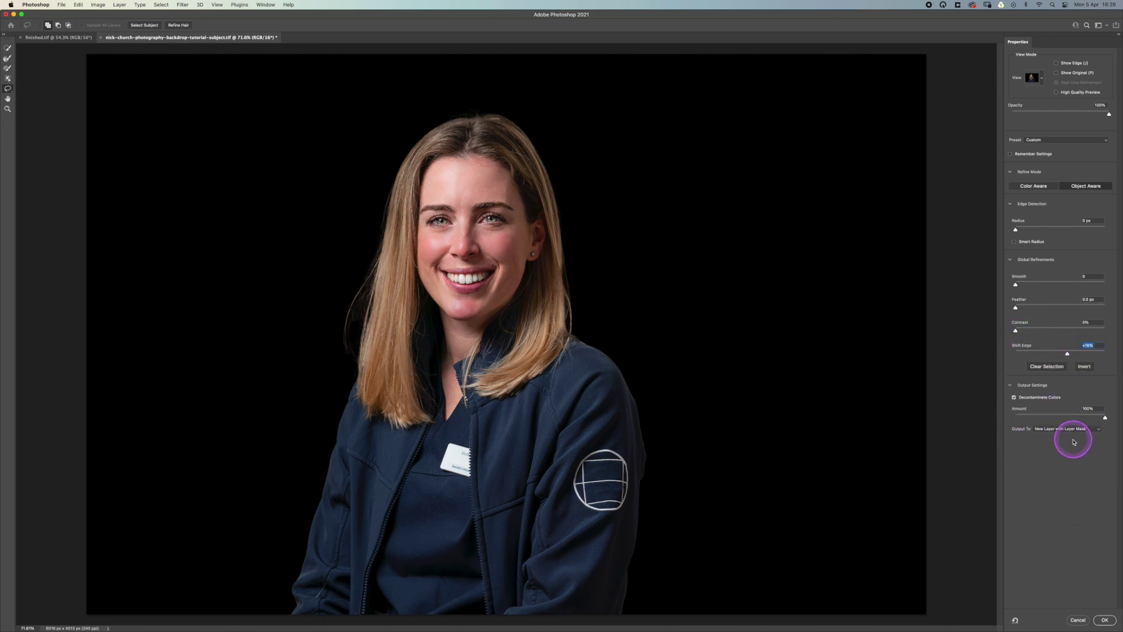
click(1105, 620)
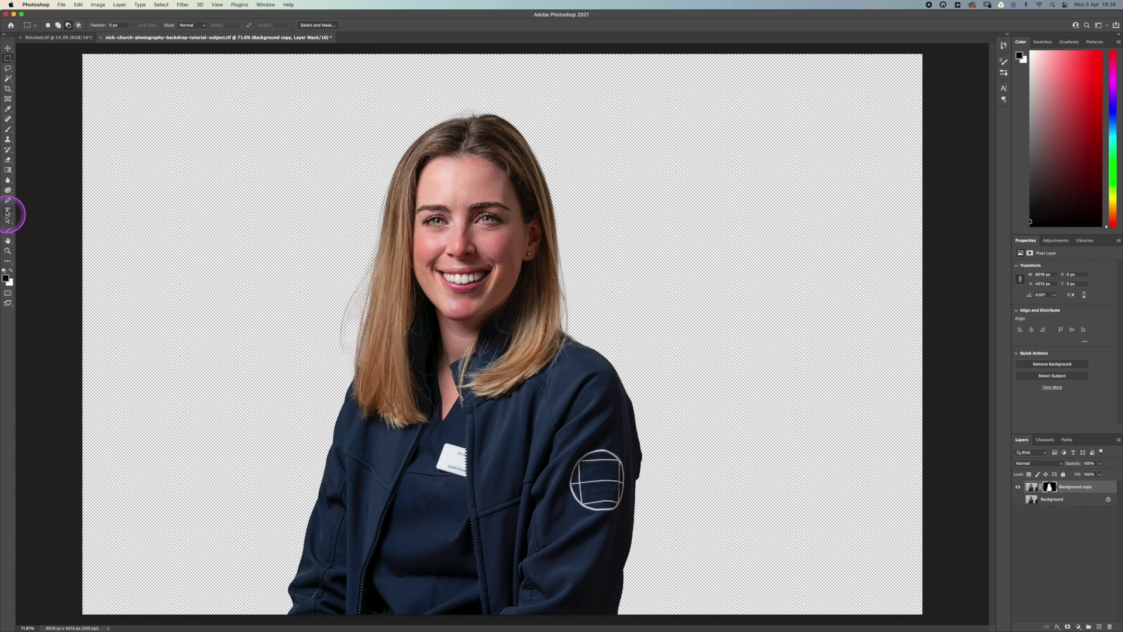
- Activate the Clone Stamp tool and target the cut-out layer's image instead of its mask
click(8, 139)
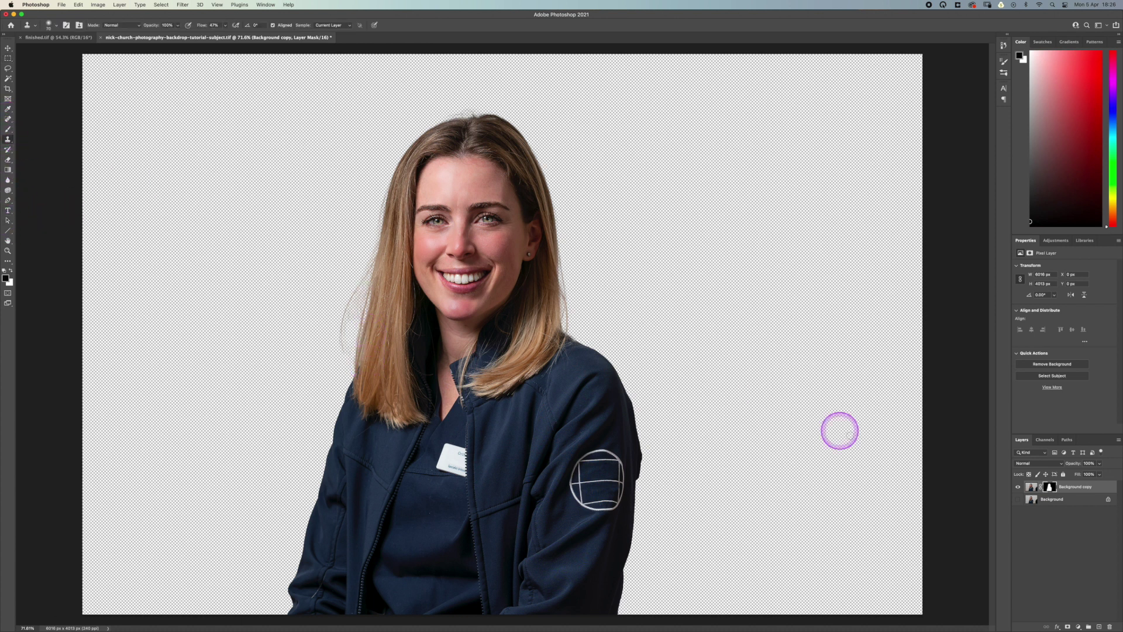
click(1032, 489)
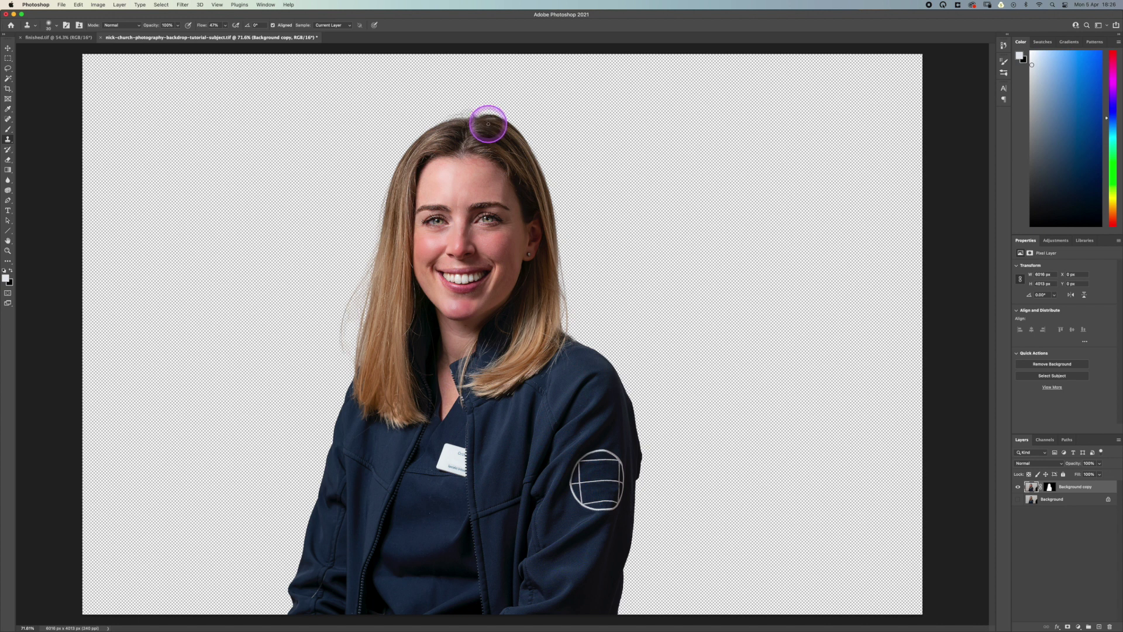
key(bracketleft)
key(bracketright)
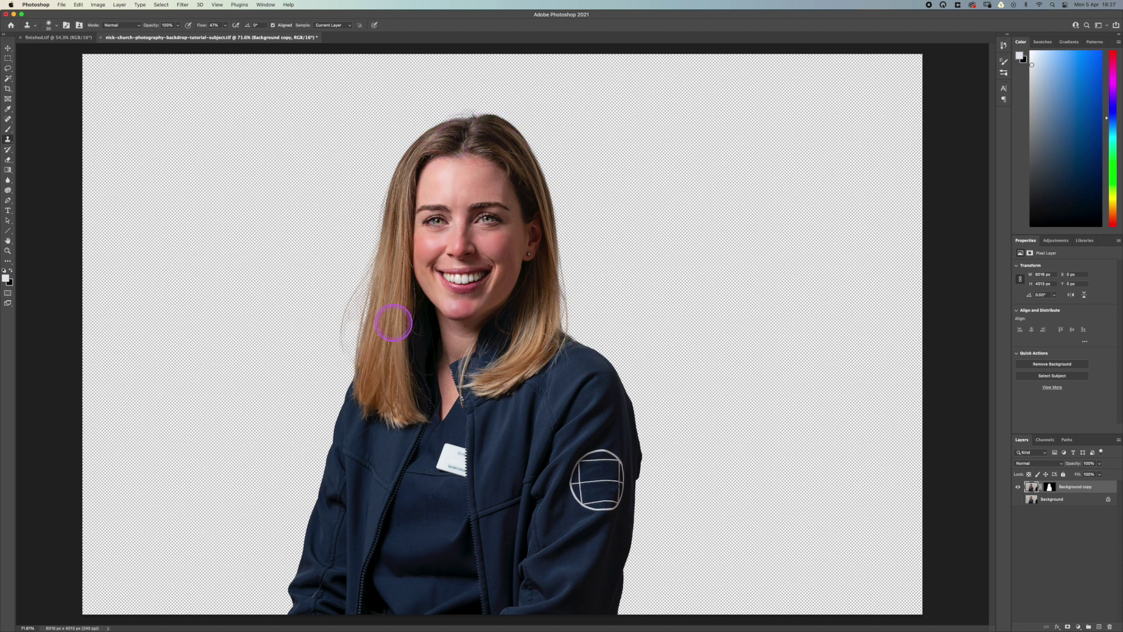
- Switch to Finder and place 9.jpg from the replace-backdrop folder into the portrait document
mouse_move(503, 629)
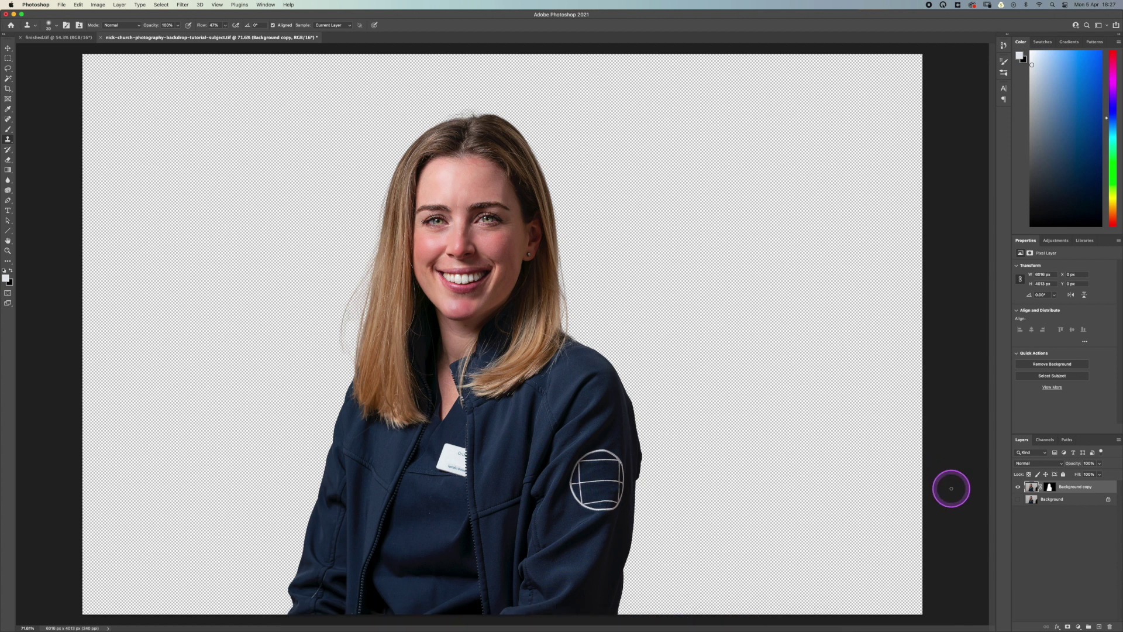
key(super+Tab)
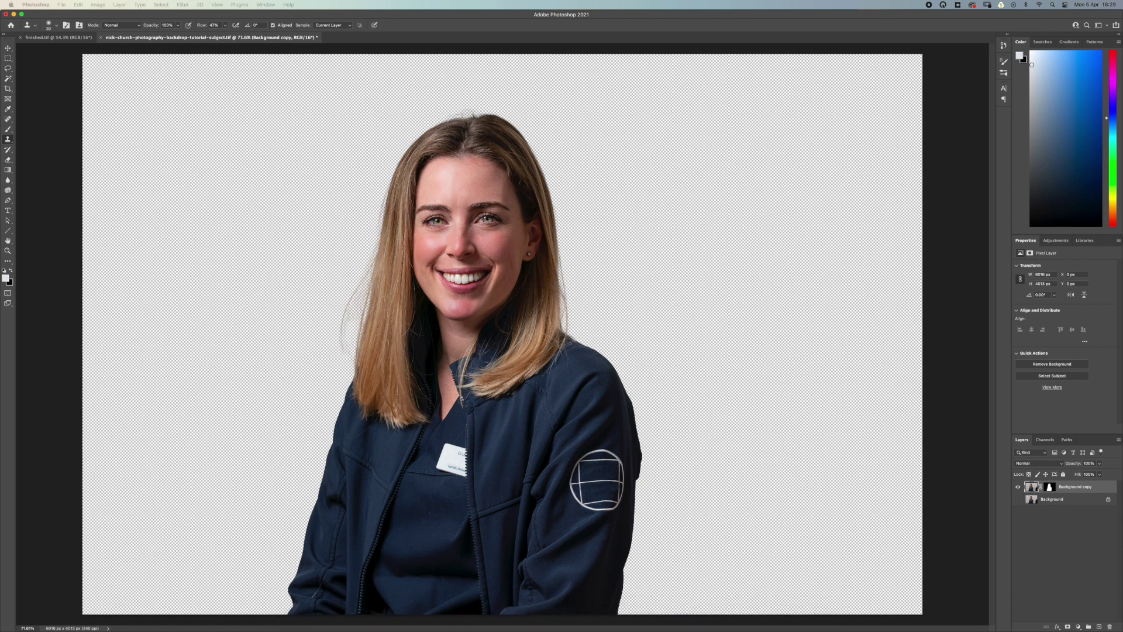
drag(965, 258, 767, 425)
click(767, 416)
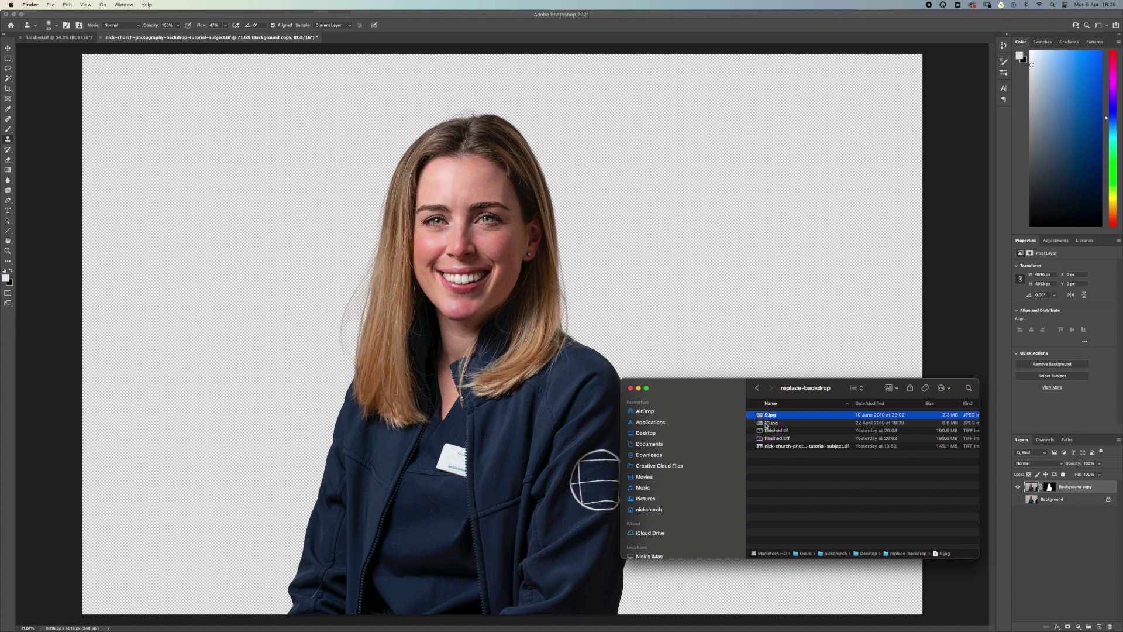
click(768, 416)
drag(768, 417, 755, 281)
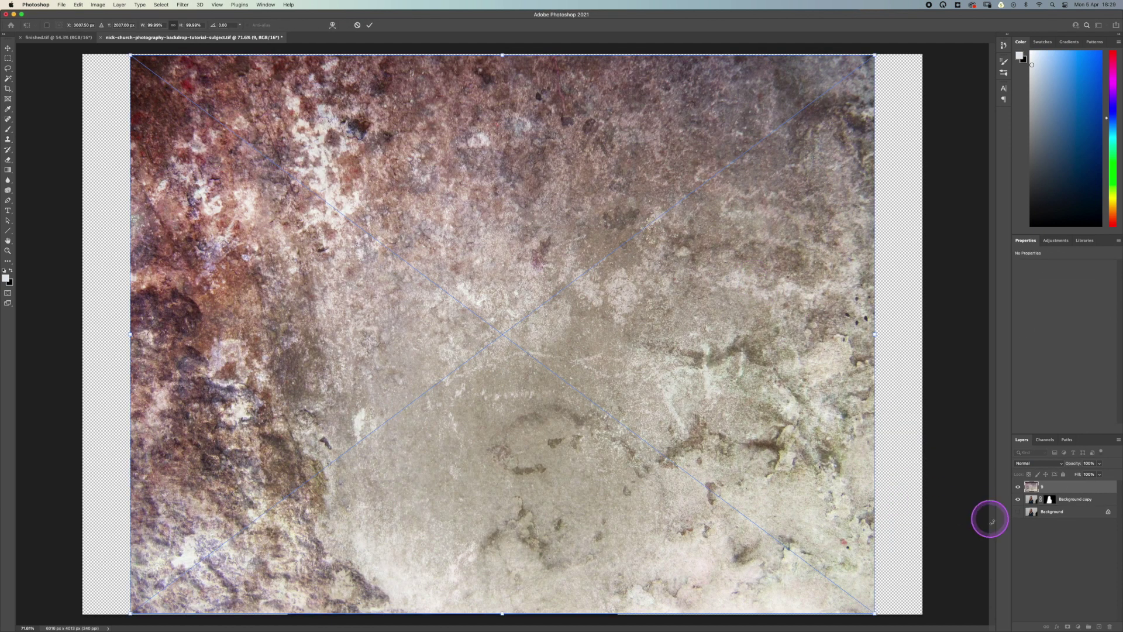
- Stretch the placed 9.jpg texture out to all four canvas edges
drag(874, 334, 924, 334)
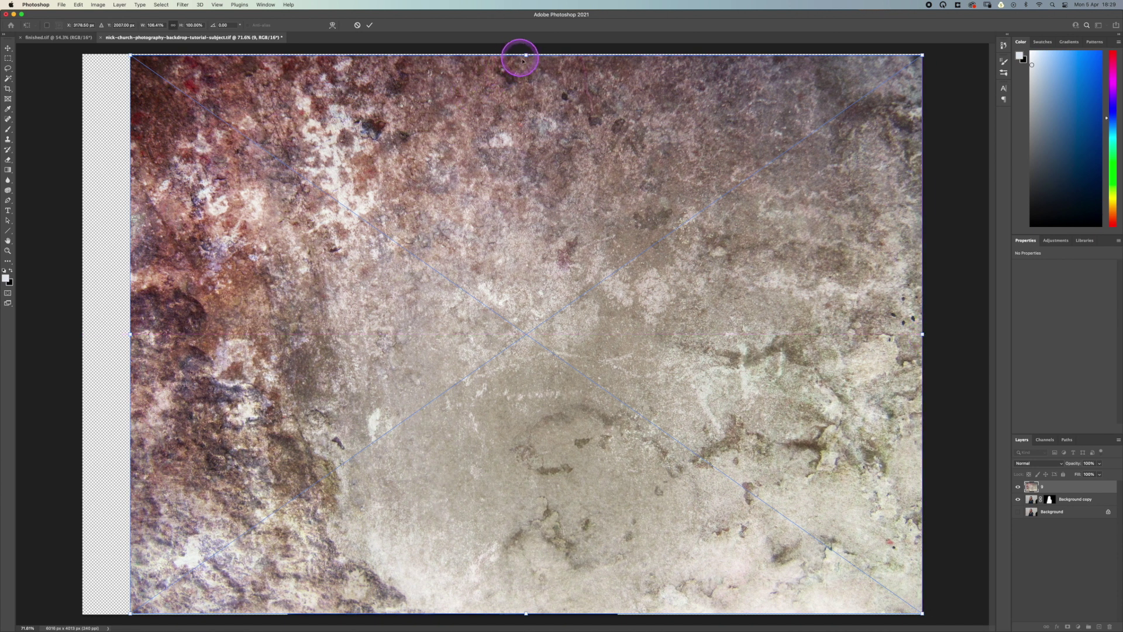
drag(526, 54, 527, 51)
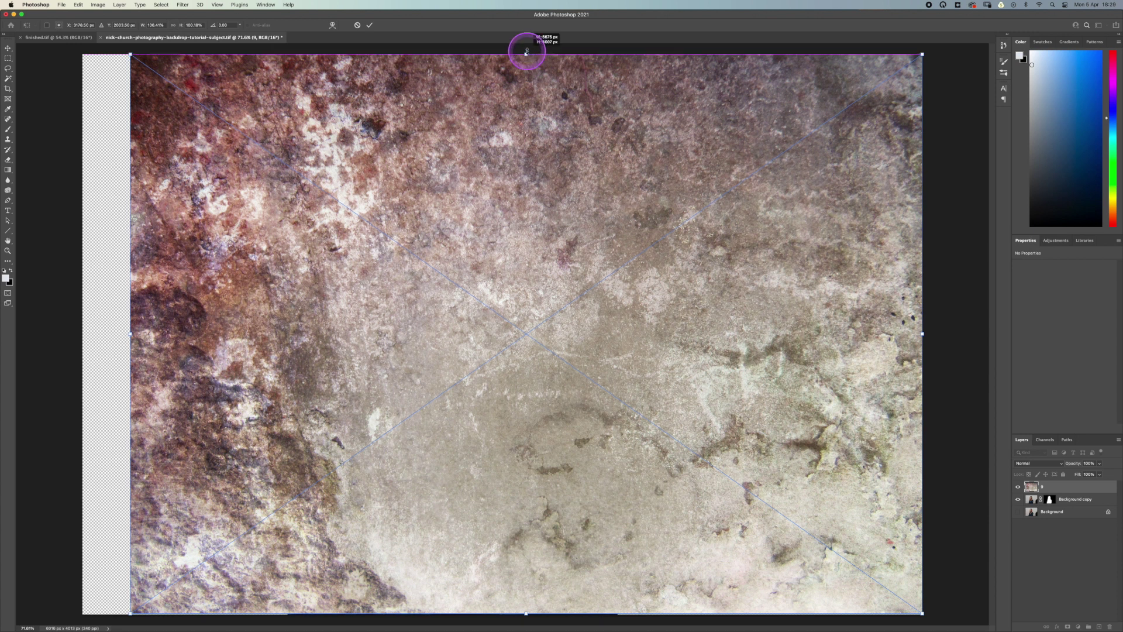
mouse_move(531, 616)
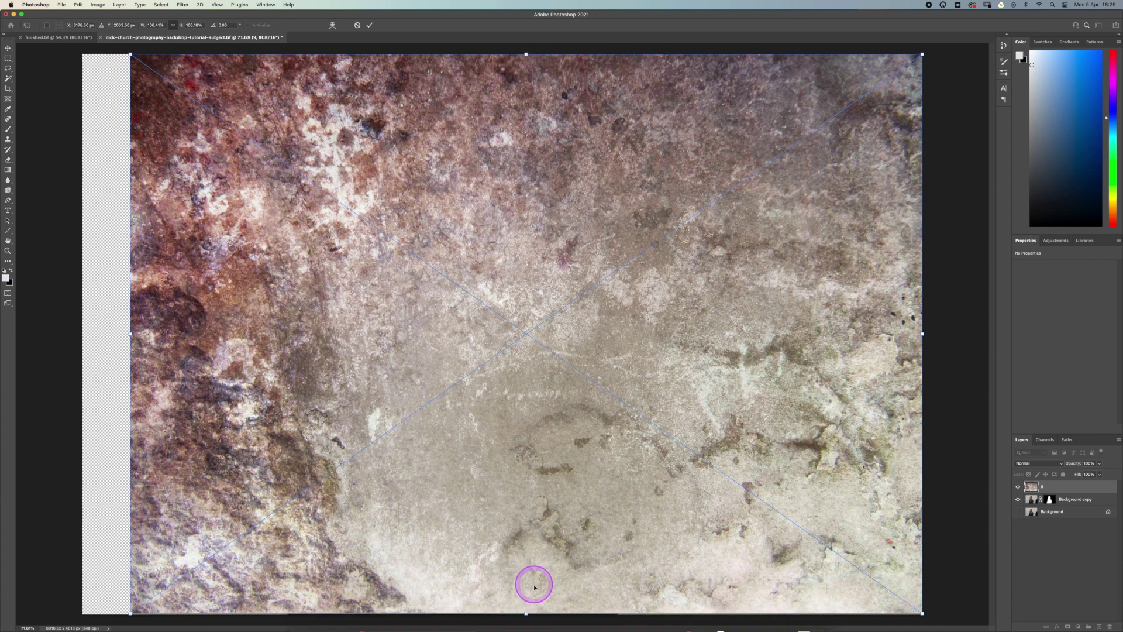
drag(526, 614, 526, 618)
drag(131, 334, 82, 332)
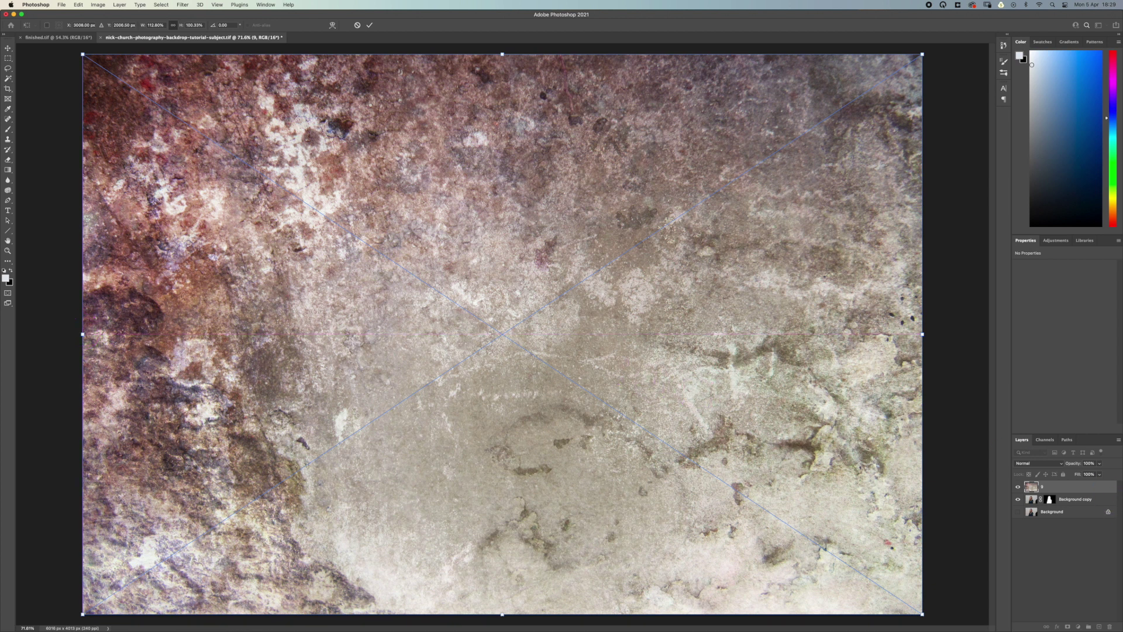
key(super+Tab)
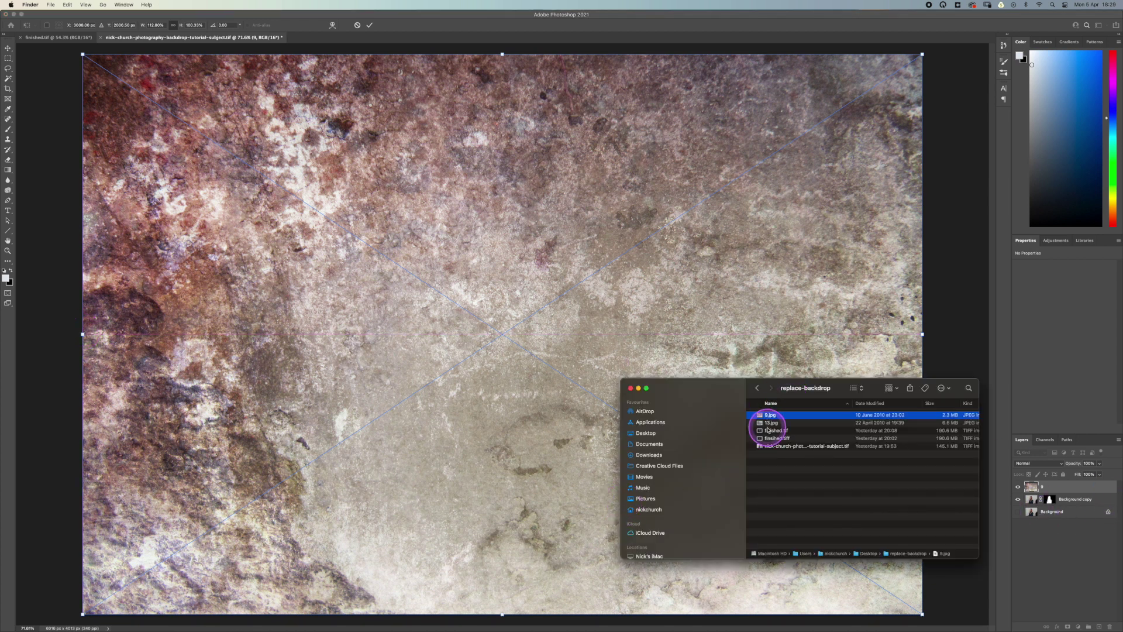
drag(498, 273, 497, 270)
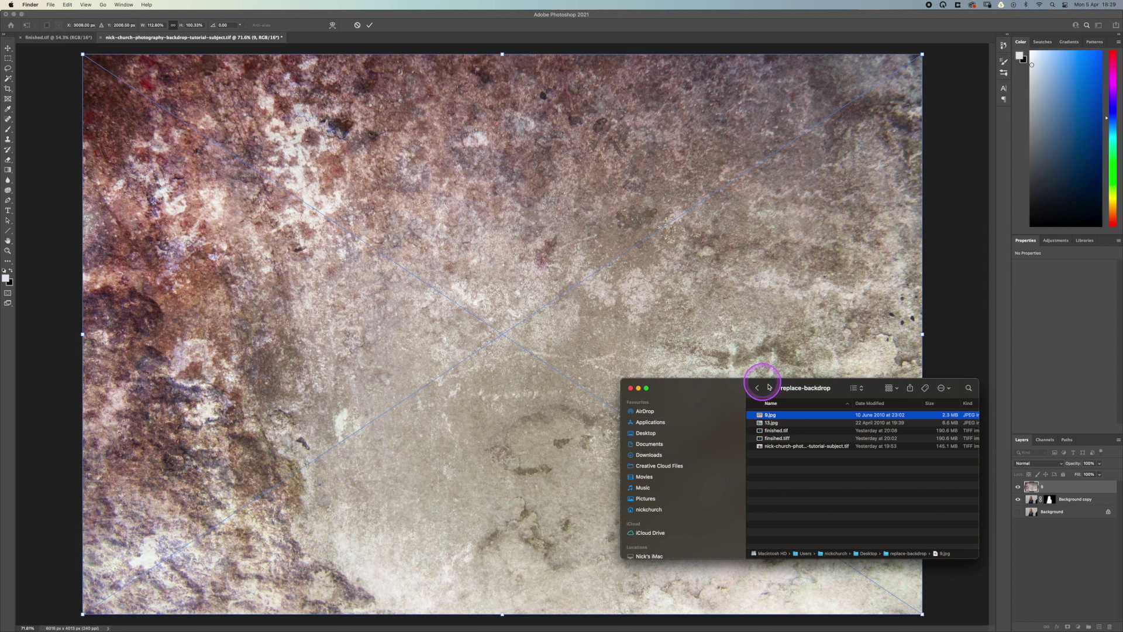
click(772, 423)
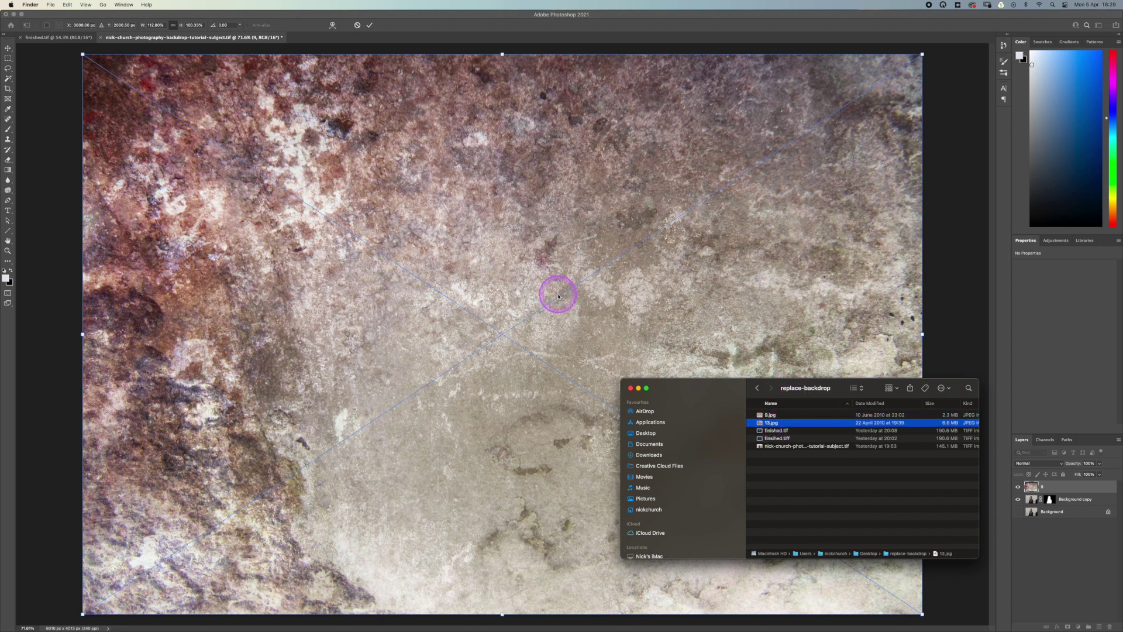
- Commit the 9.jpg placement and place 13.jpg from the replace-backdrop folder into the document
click(1006, 134)
key(Return)
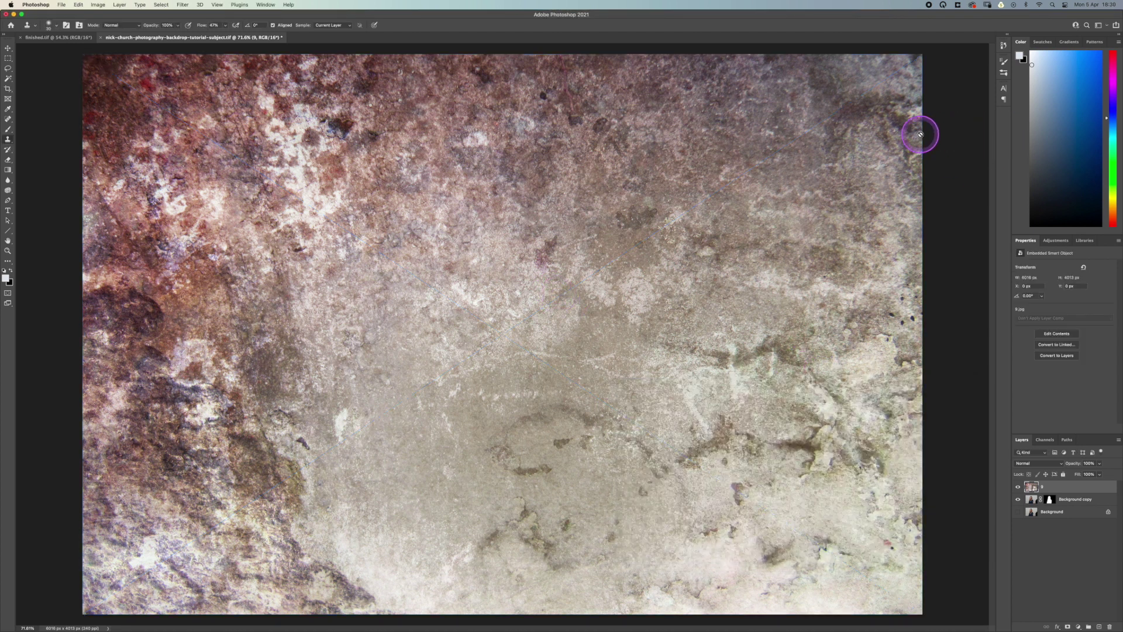
key(super+Tab)
drag(770, 426, 451, 321)
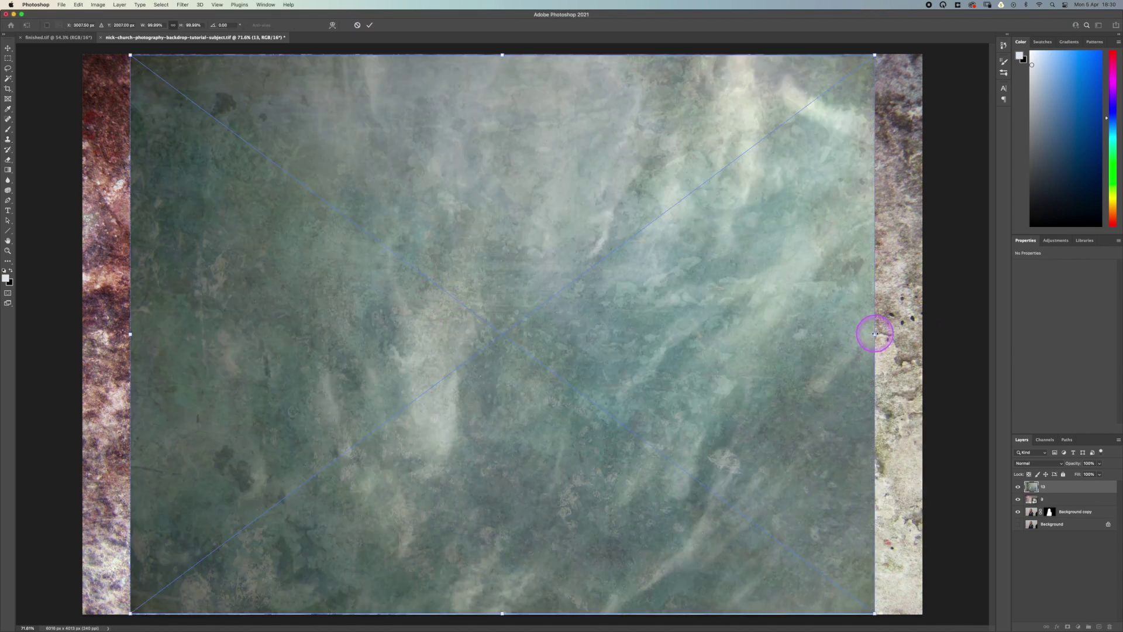
- Stretch the placed 13.jpg texture out to all four canvas edges
drag(875, 334, 922, 334)
drag(526, 56, 526, 54)
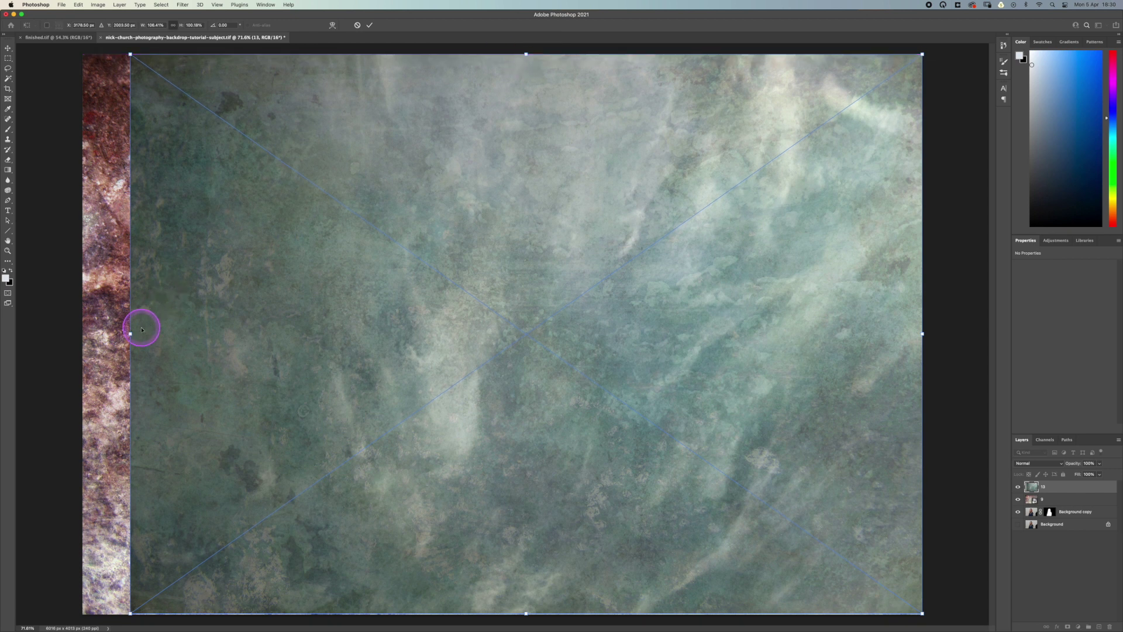
drag(131, 333, 83, 334)
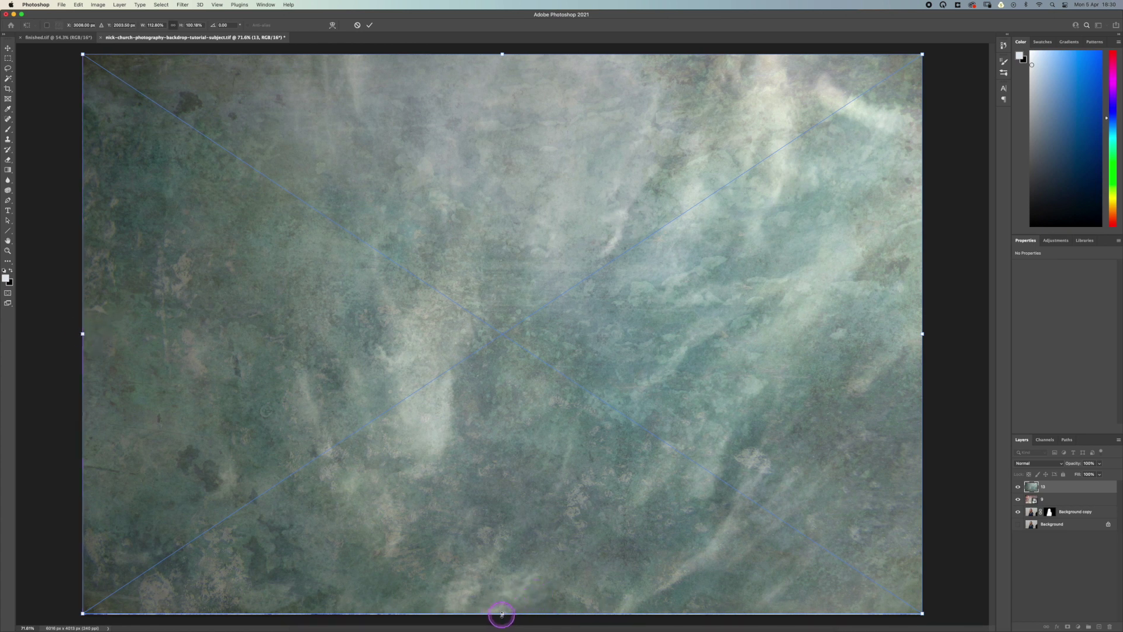
drag(502, 615, 500, 611)
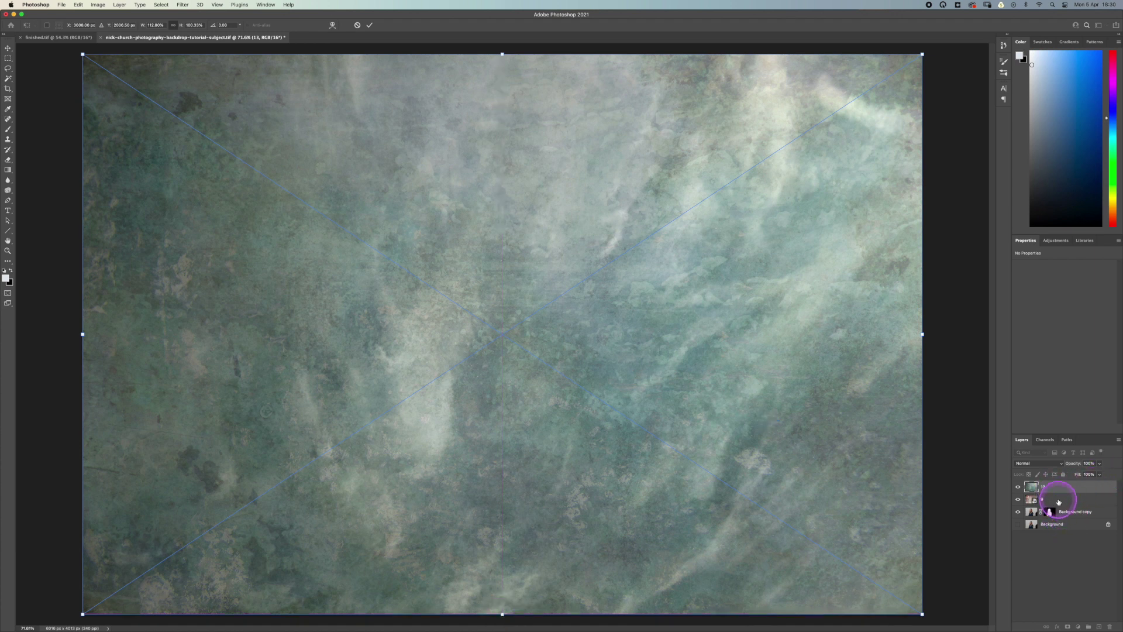
- Move the masked portrait layer above both backdrop textures and select the 13 layer
click(1073, 515)
drag(1078, 515, 1075, 485)
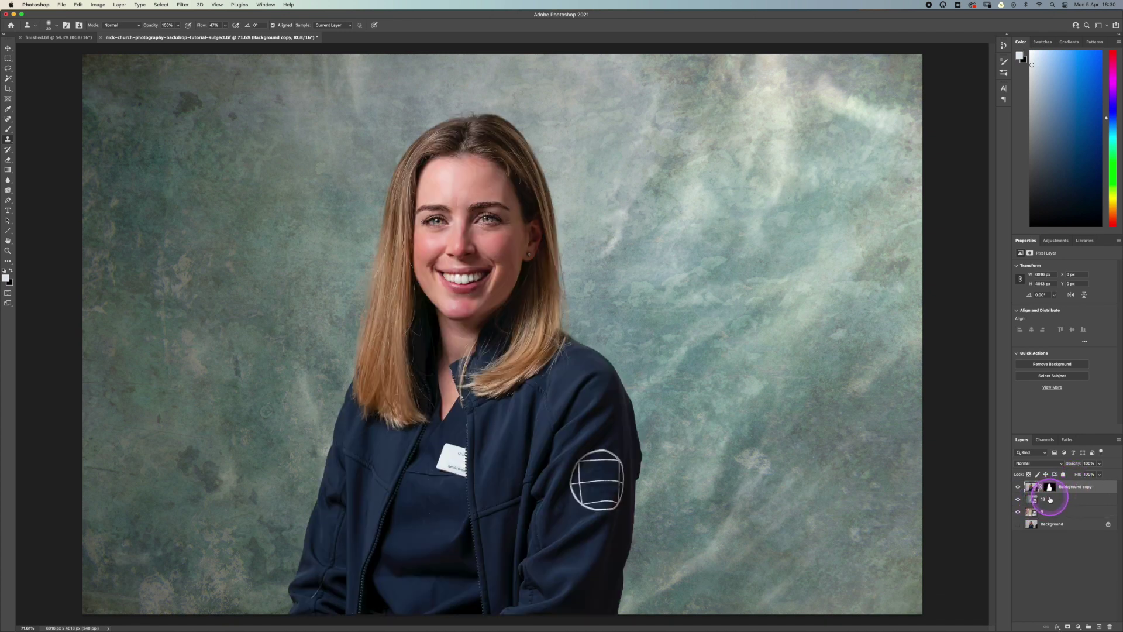
click(1052, 501)
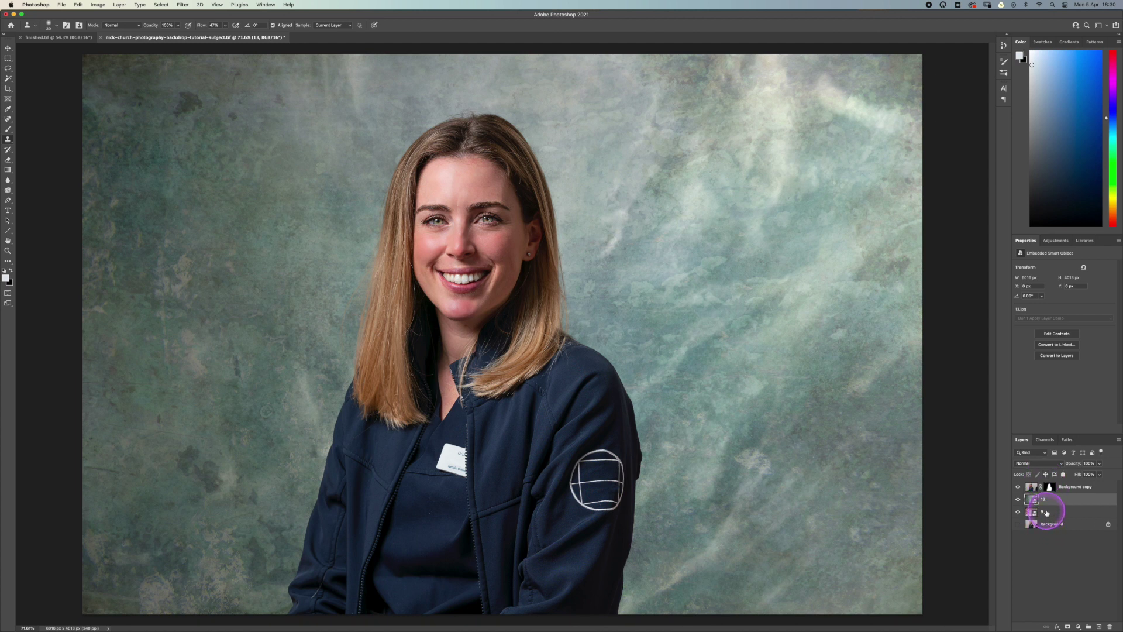
- Set the blend mode of both backdrop texture layers, 13 and 9, to Overlay
click(1040, 464)
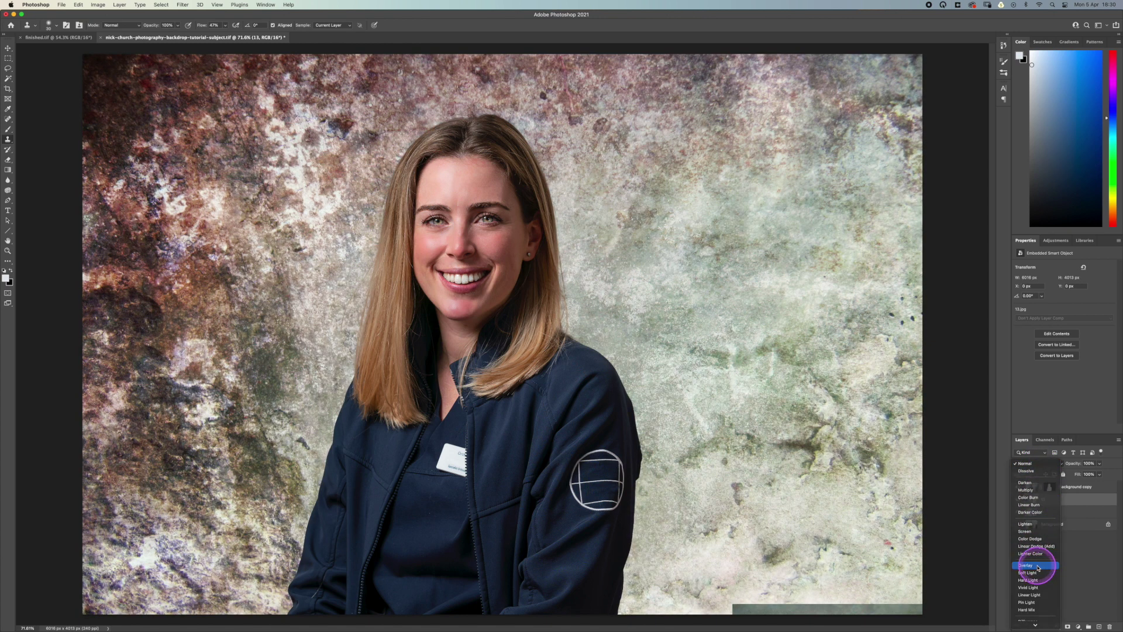
click(1039, 565)
click(1054, 513)
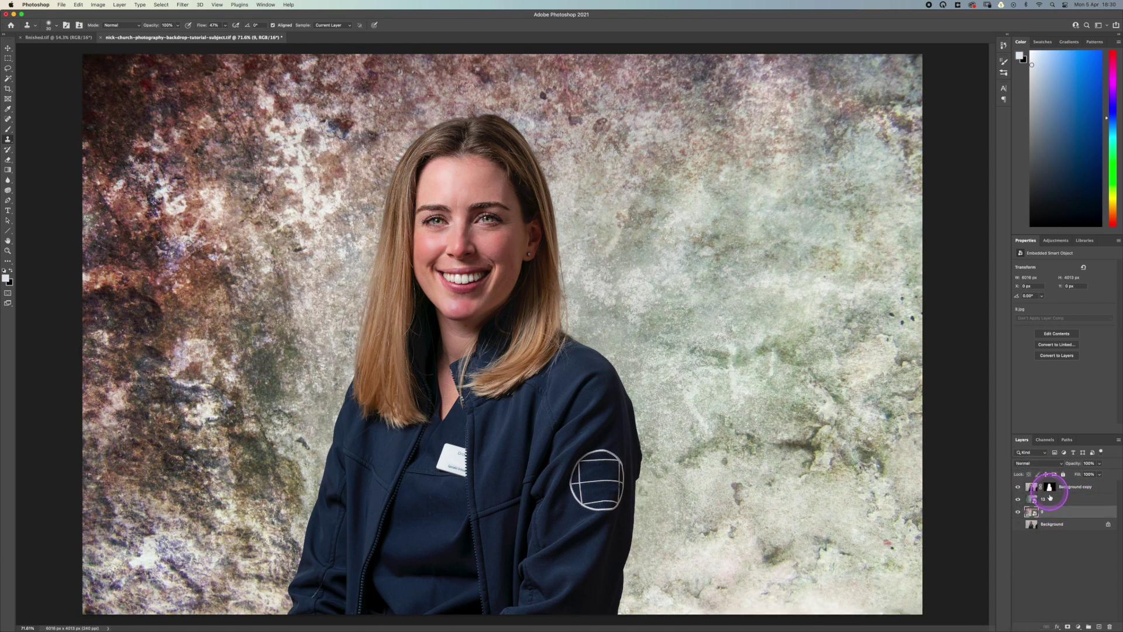
click(1038, 469)
click(1037, 567)
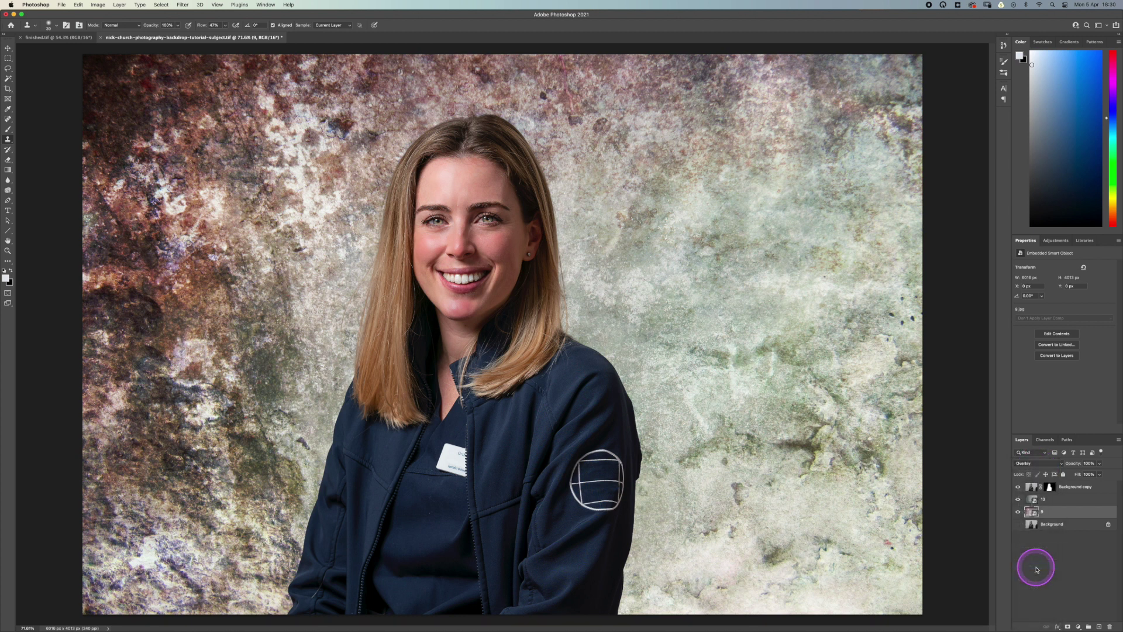
- Lower the 13 layer's opacity to about 49%, comparing the backdrop with that layer hidden and shown
click(1053, 501)
drag(1099, 463, 1085, 477)
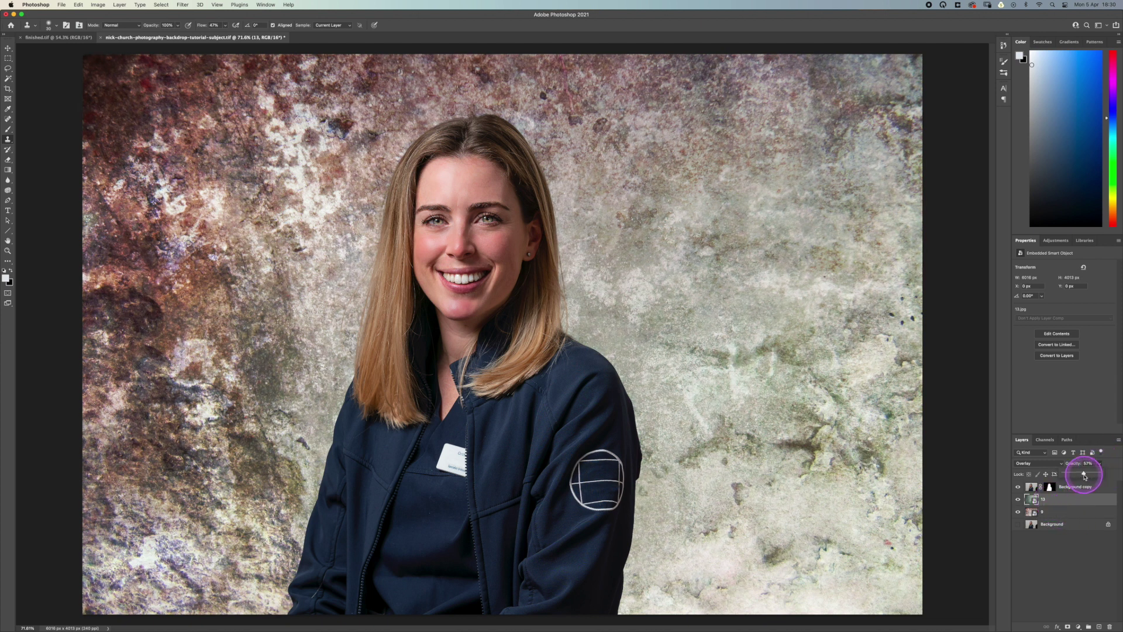
click(1019, 499)
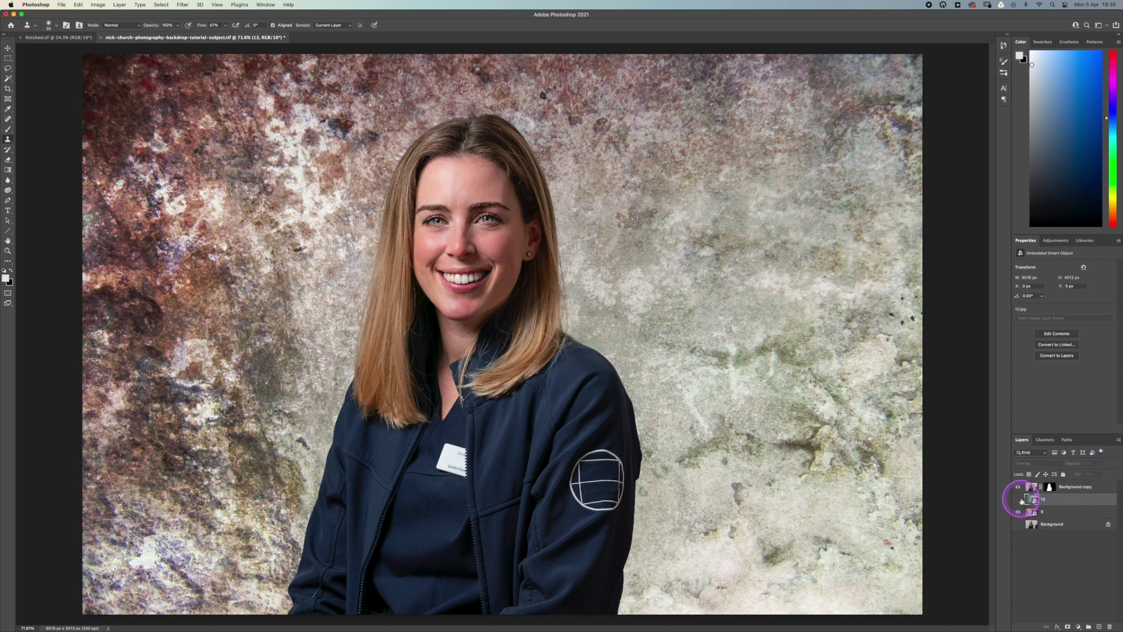
click(1019, 499)
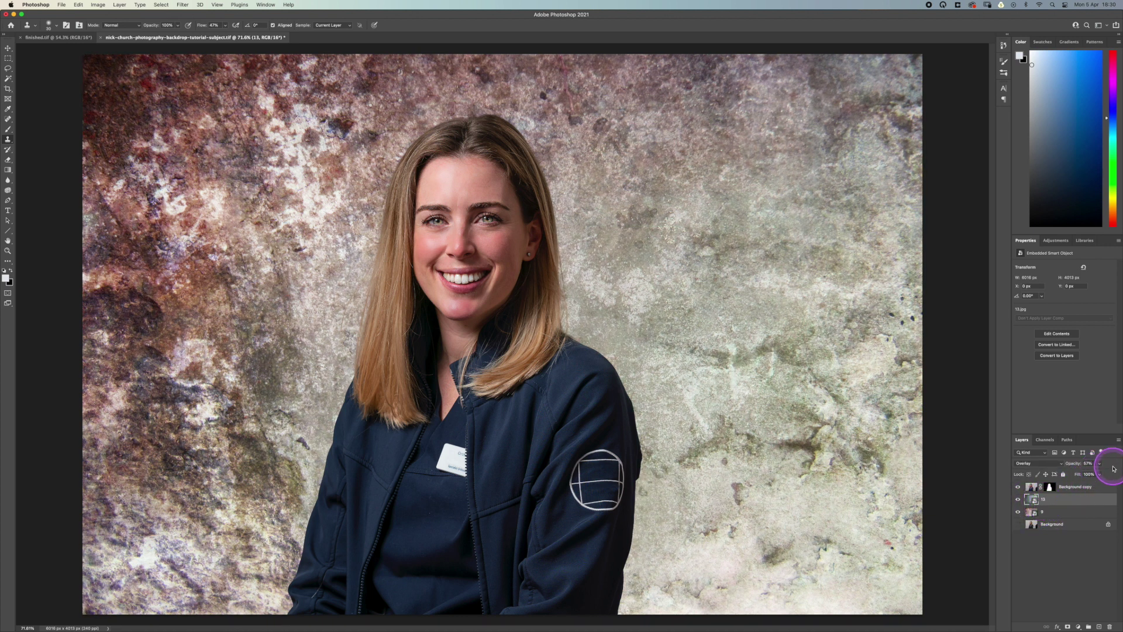
drag(1100, 466, 1097, 475)
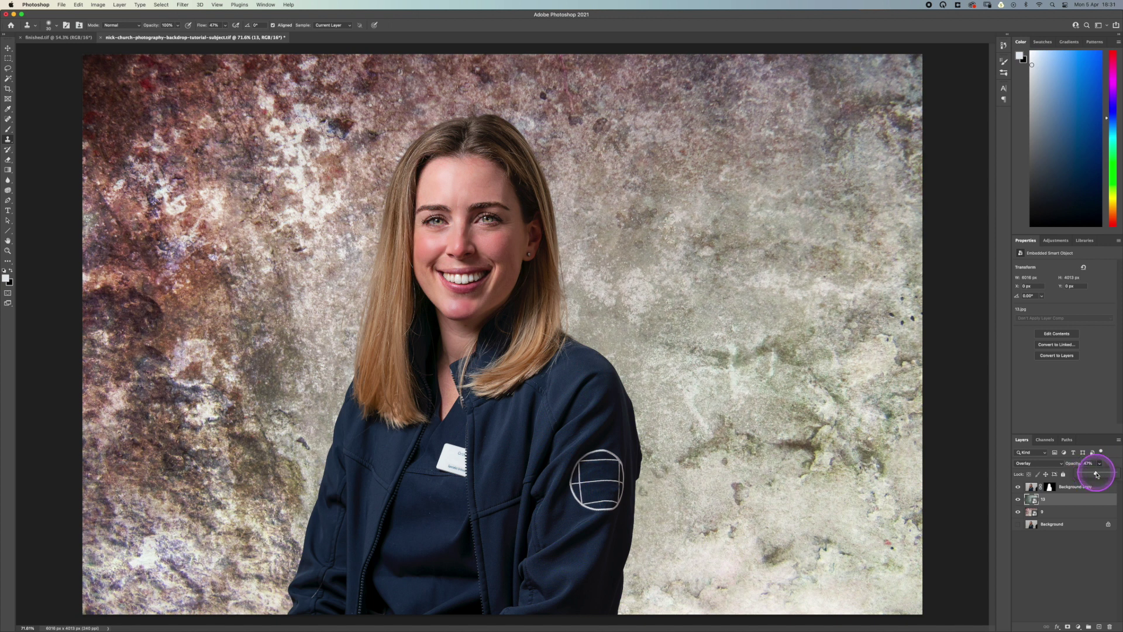
- Convert the 13 texture layer to a smart object
click(1059, 512)
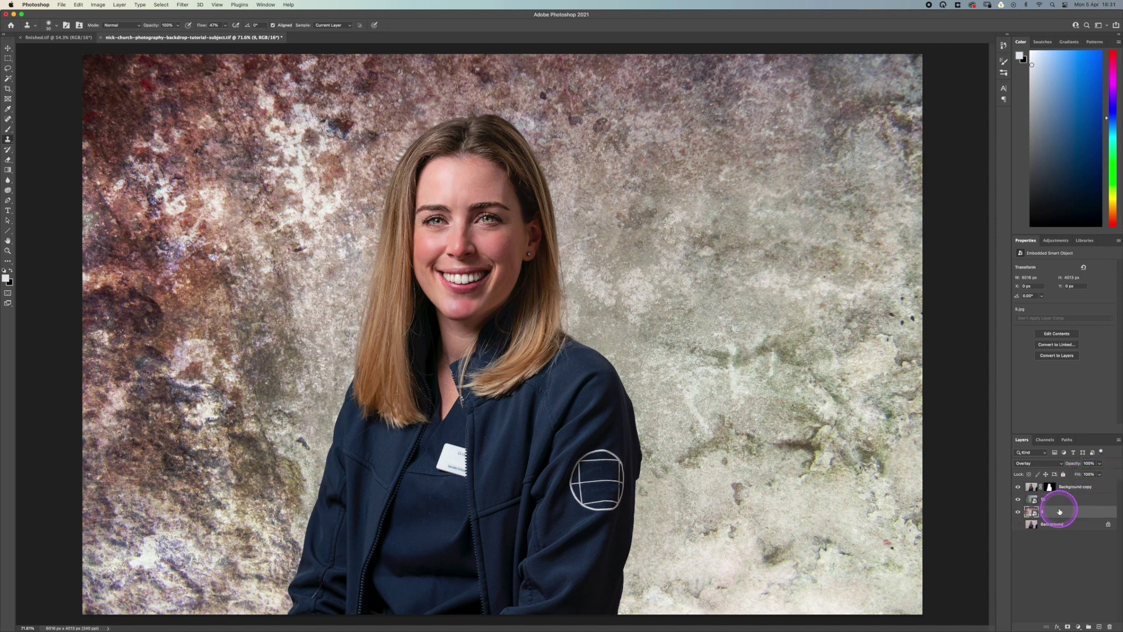
click(1055, 499)
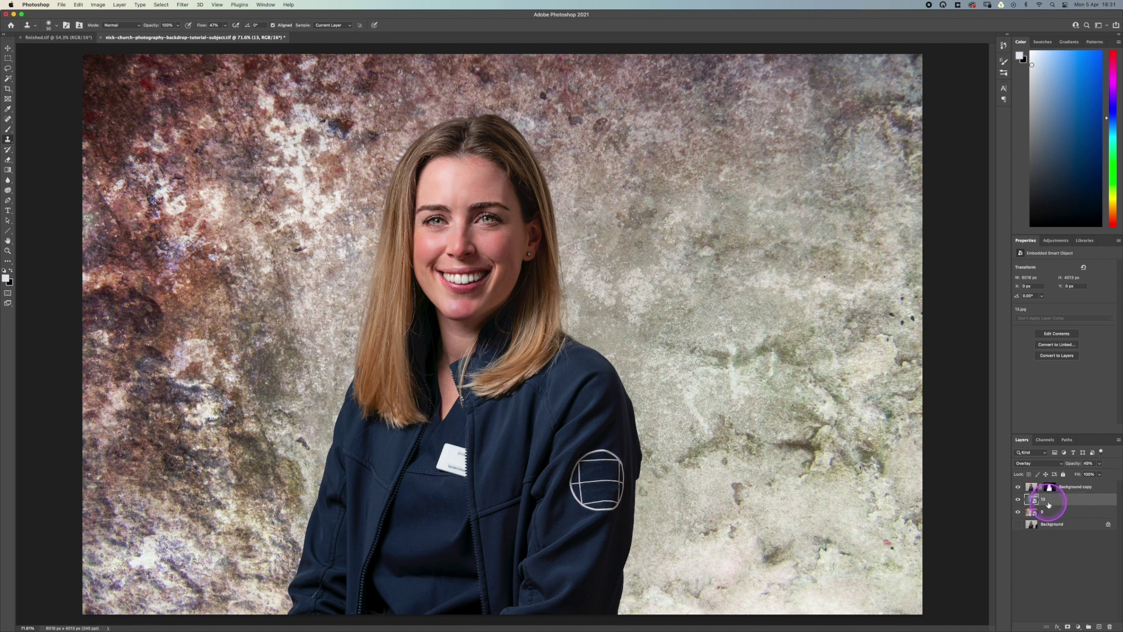
right_click(1049, 504)
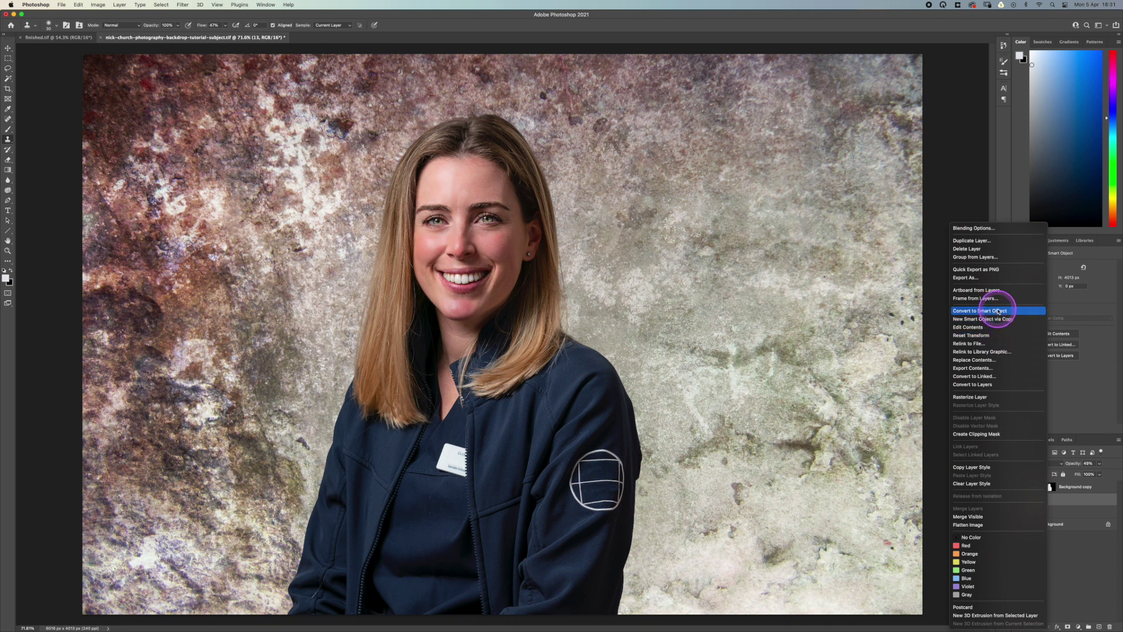
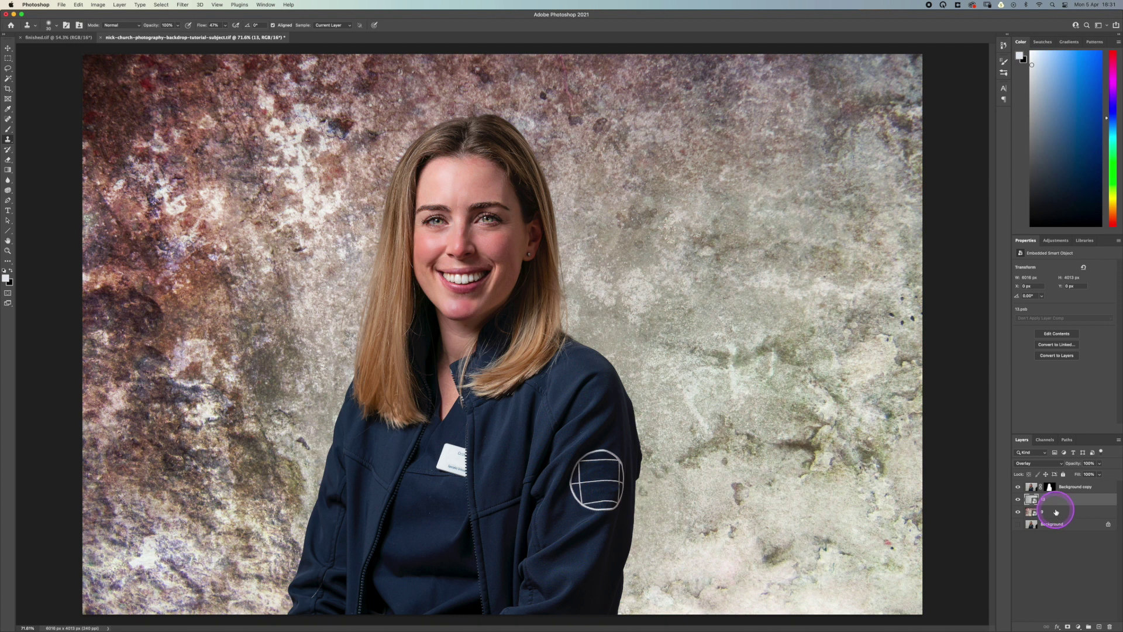
- Add a Hue/Saturation adjustment above the 13 layer with saturation at -100 and clip it to that layer
click(1056, 513)
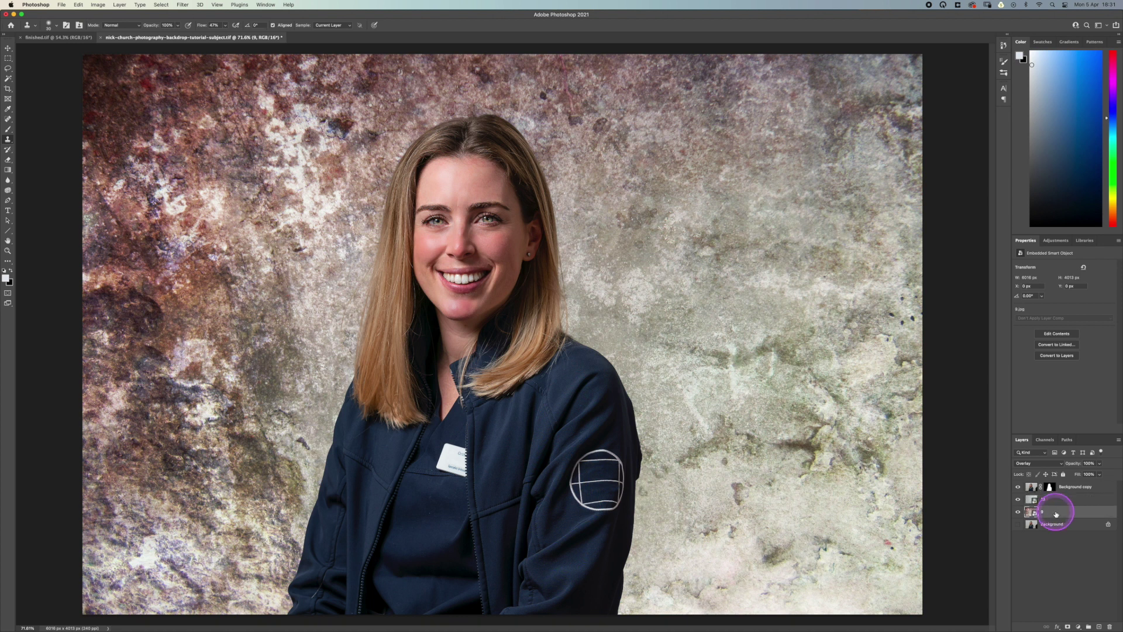
click(1053, 501)
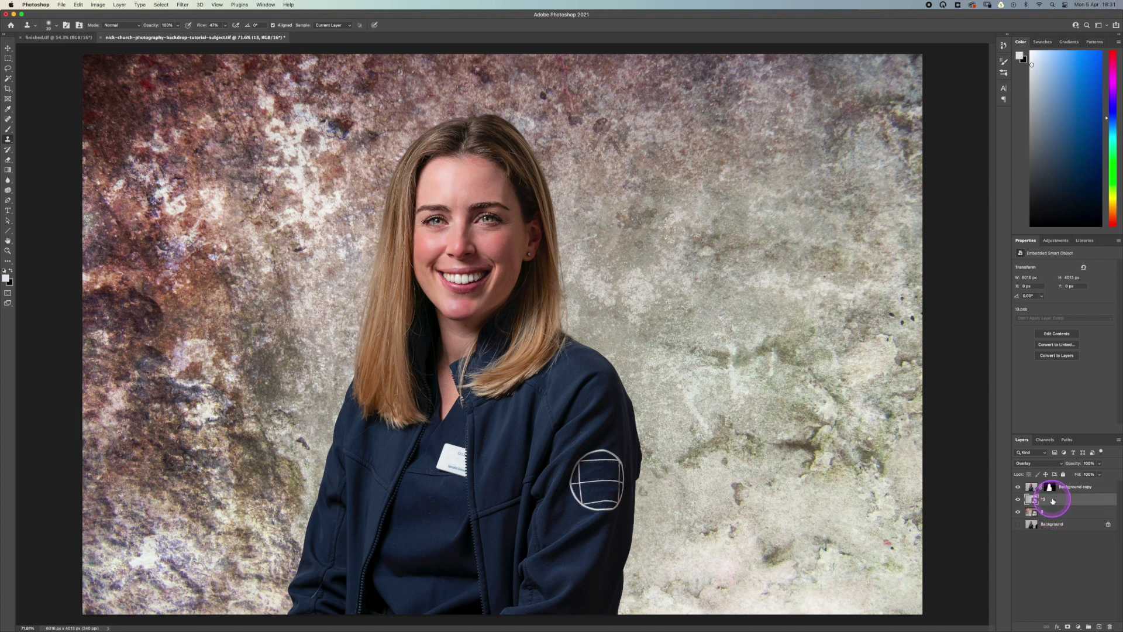
click(1078, 626)
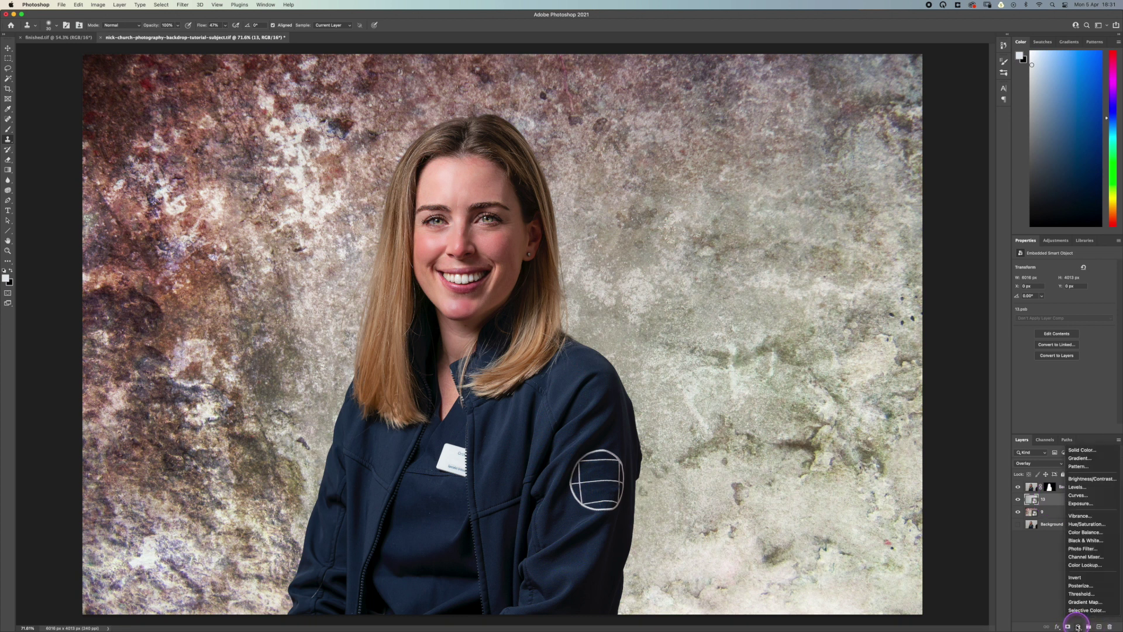
click(1086, 524)
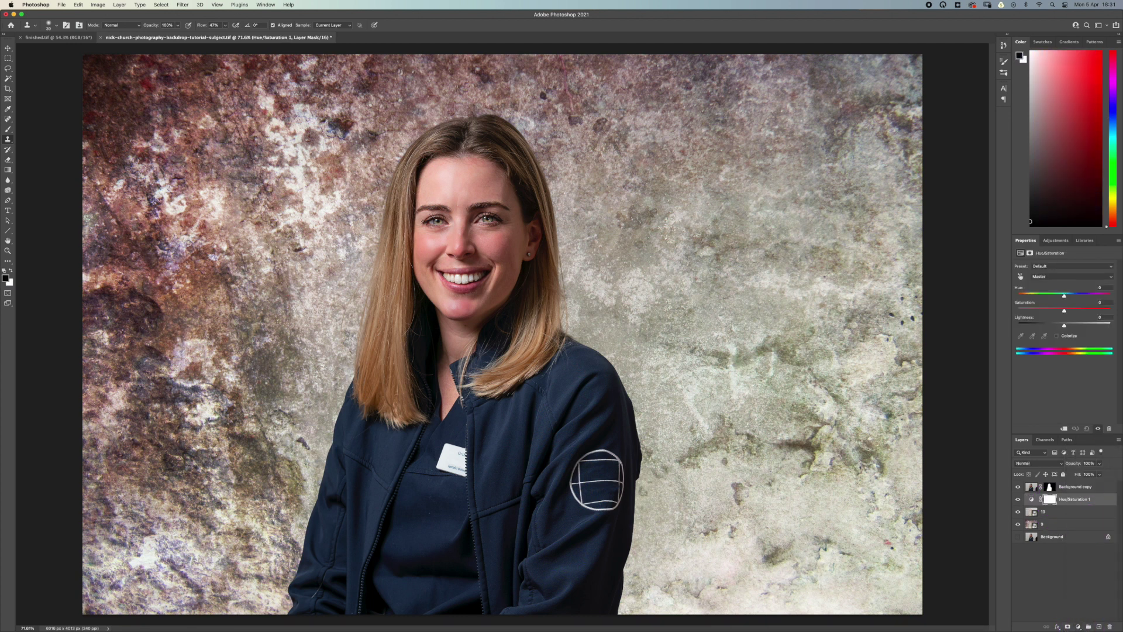
drag(1065, 313, 1003, 309)
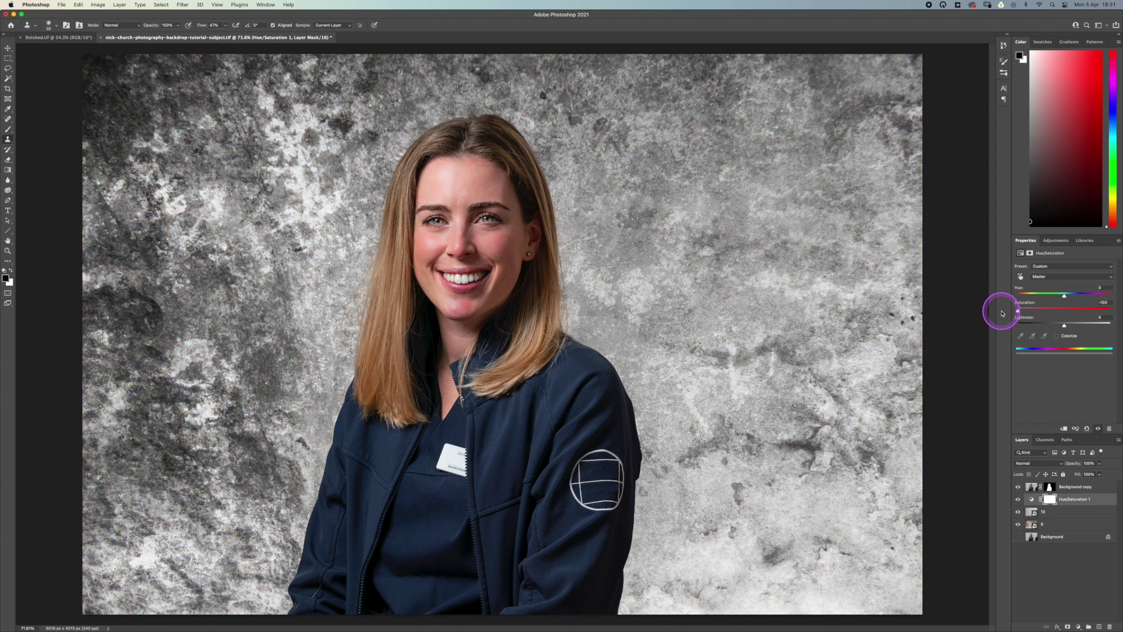
key(super+alt+g)
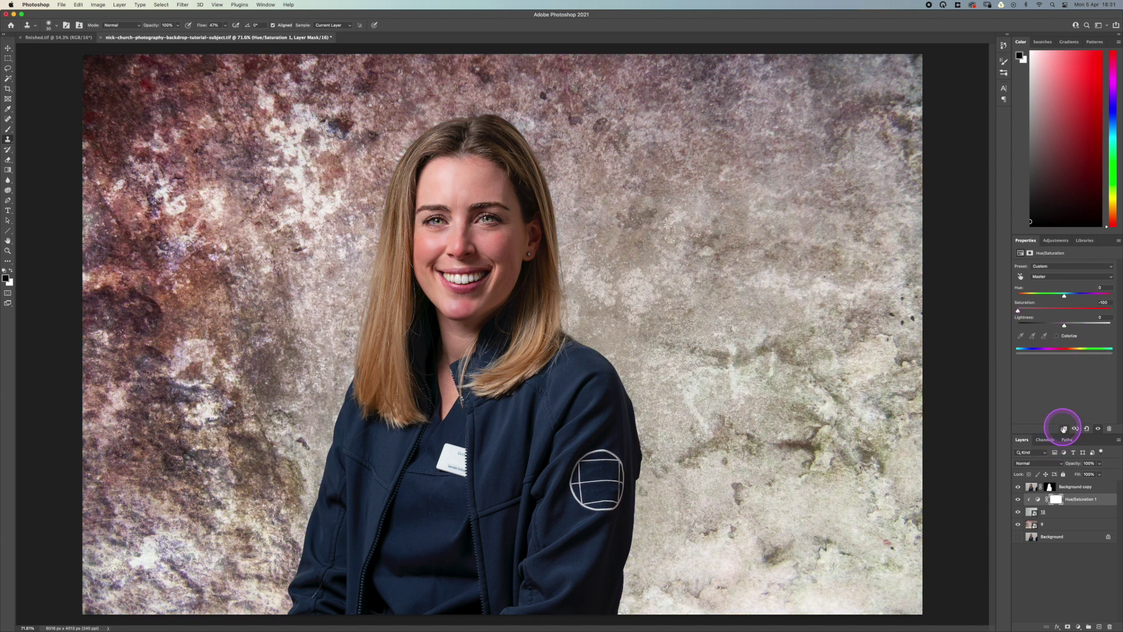
- Apply a Gaussian Blur smart filter to the 13 texture layer, keeping the preset radius
click(1038, 513)
click(183, 5)
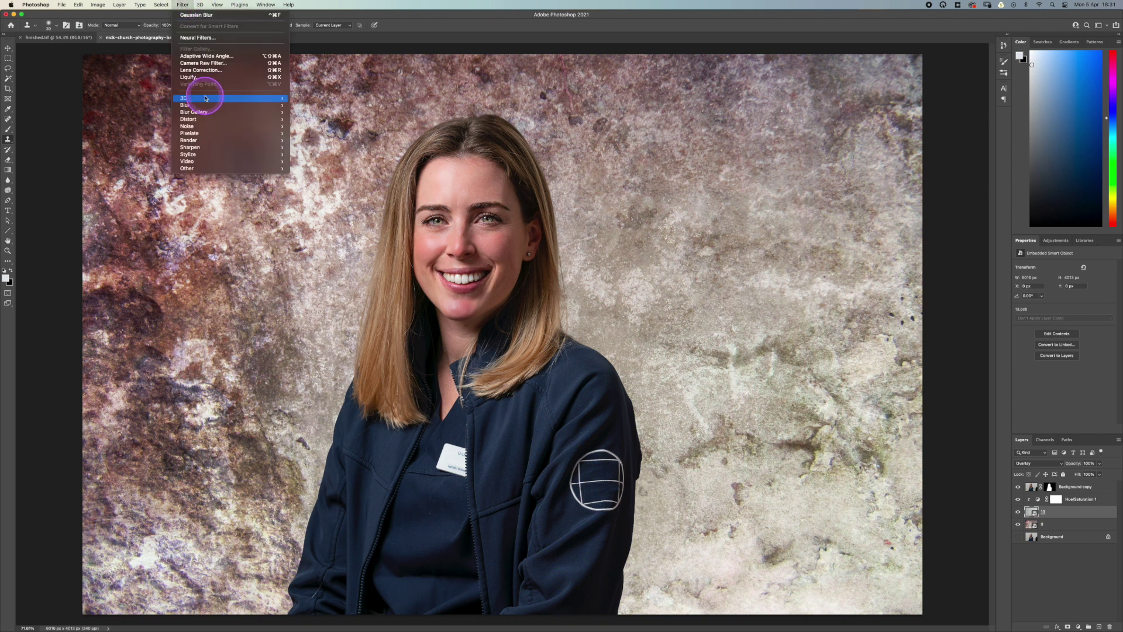
mouse_move(199, 106)
click(310, 133)
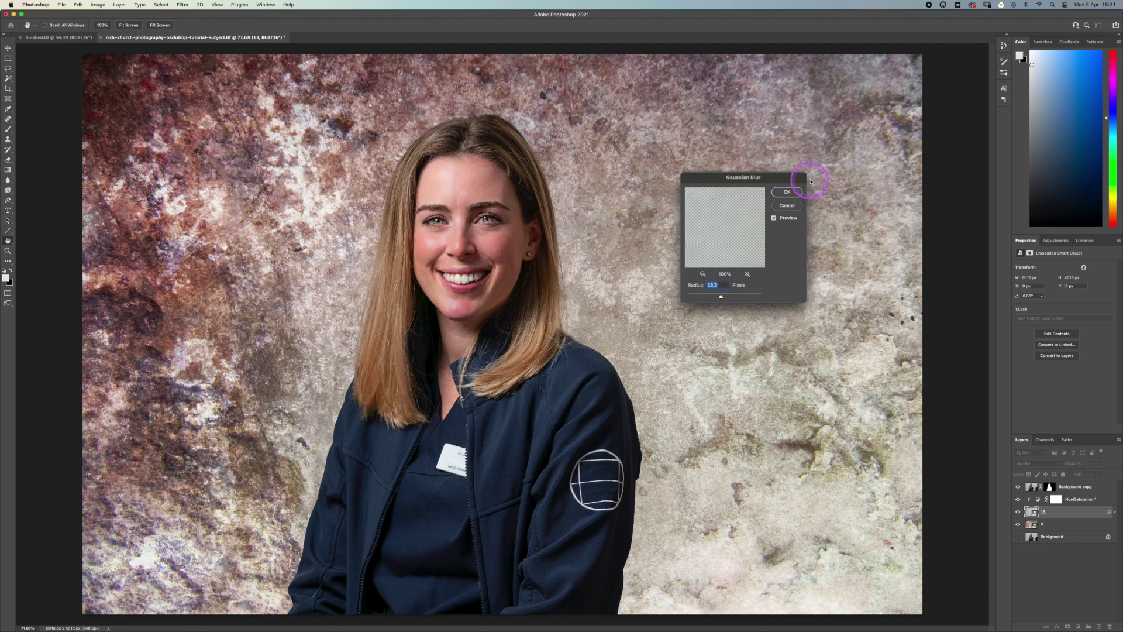
click(787, 192)
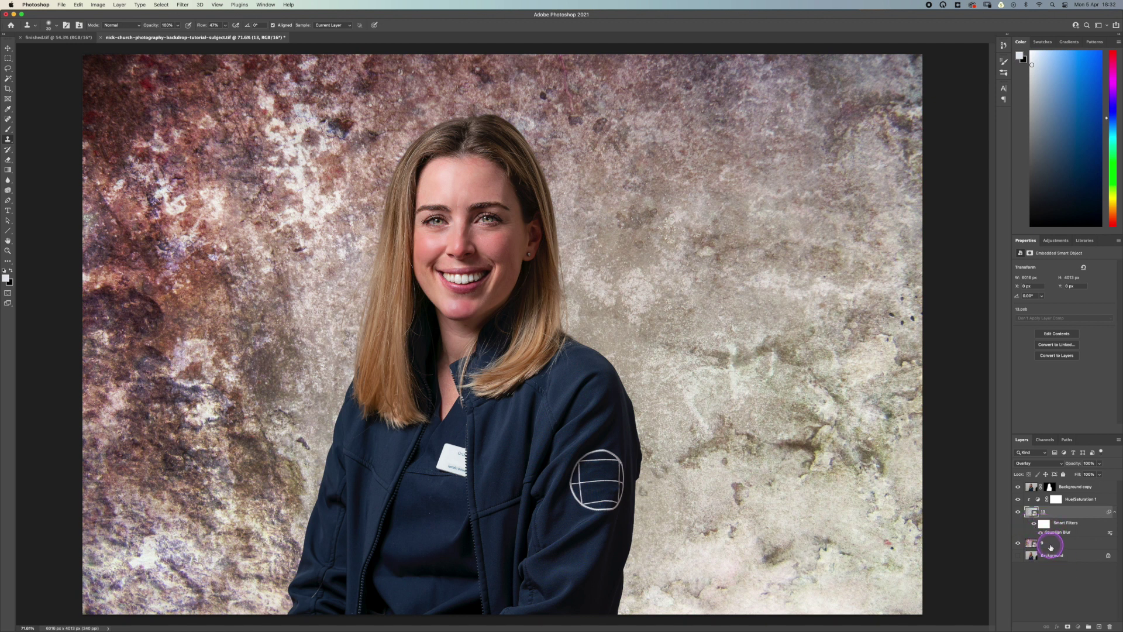
- Add a Hue/Saturation adjustment above the 9 layer with saturation at -100 and clip it to that layer
click(1051, 547)
click(1078, 627)
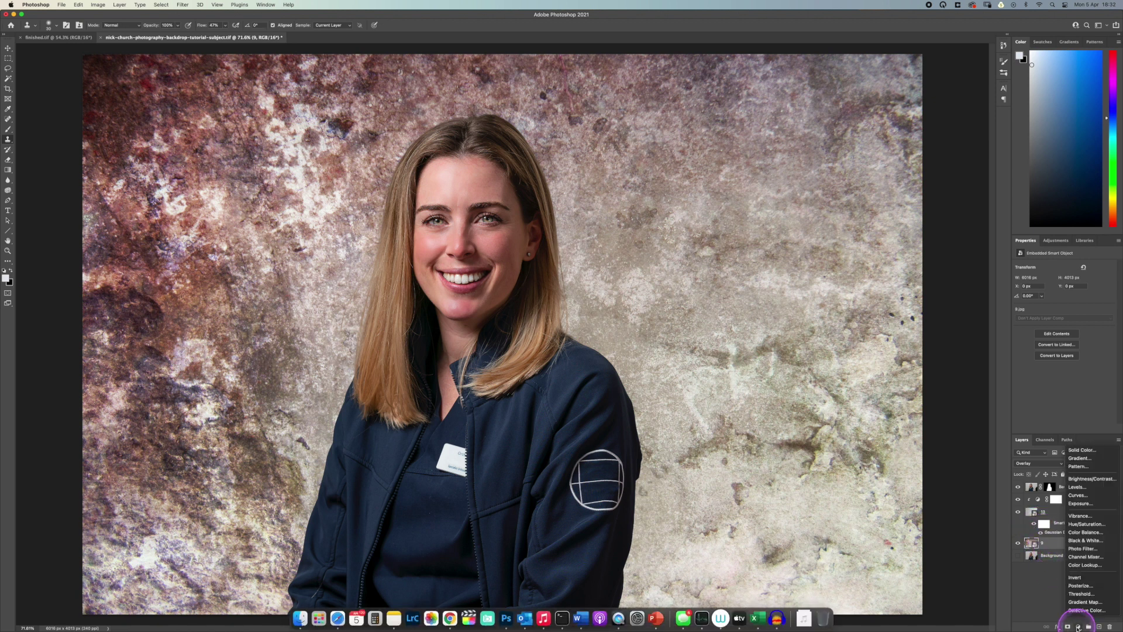
click(1089, 524)
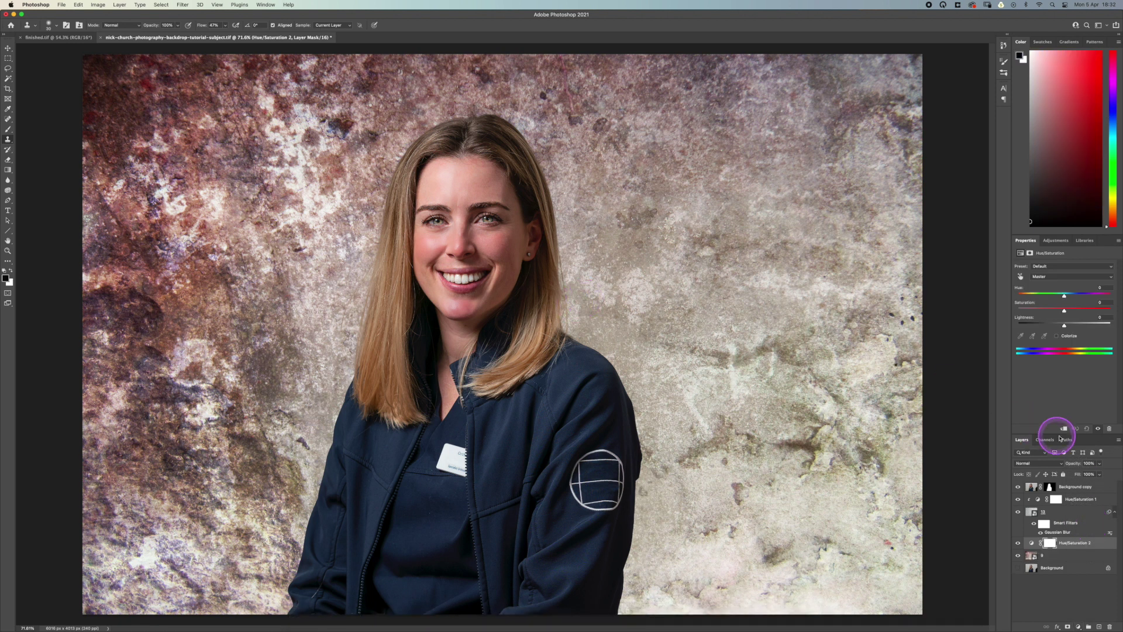
drag(1063, 310, 1010, 314)
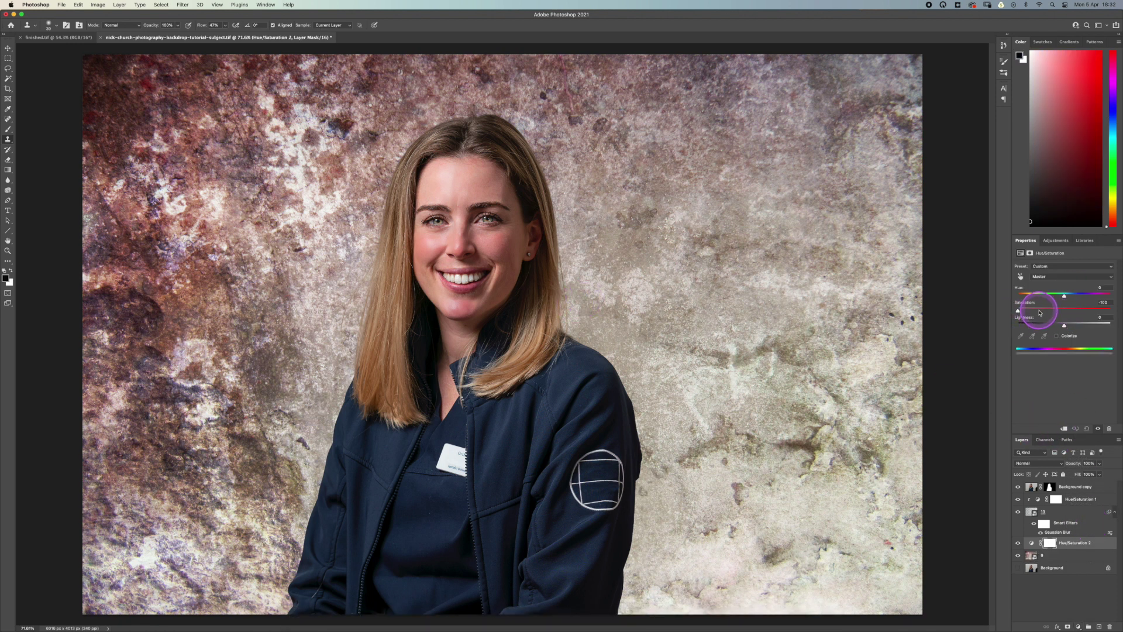
drag(1066, 544, 1056, 556)
- Apply a Gaussian Blur smart filter with a 5.4-pixel radius to the 9 texture layer
click(1056, 559)
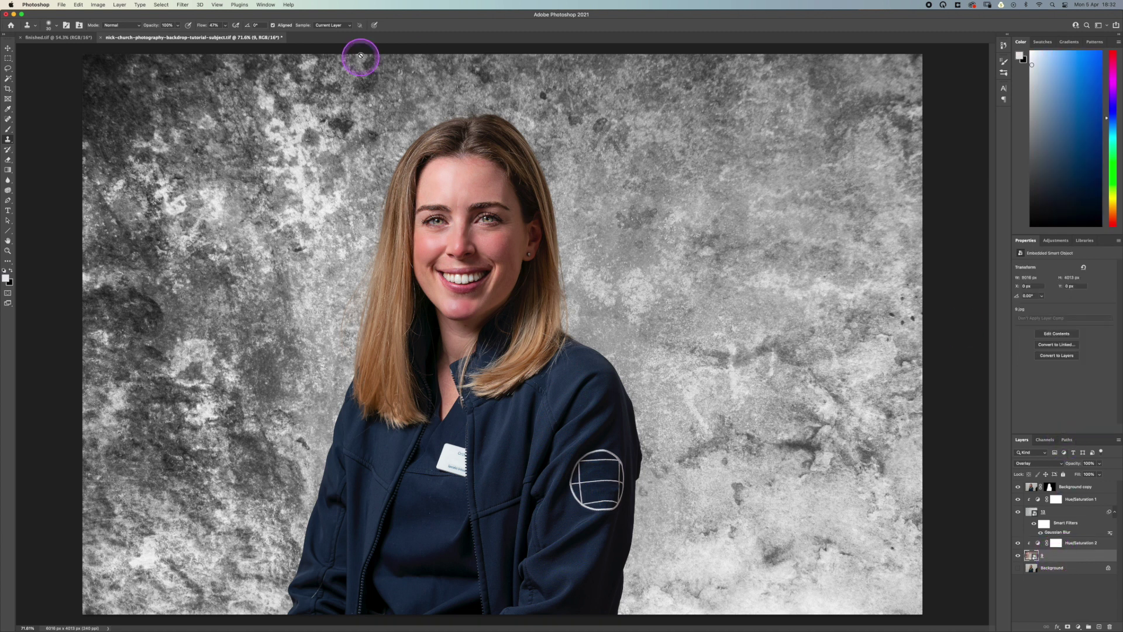
click(183, 5)
mouse_move(202, 127)
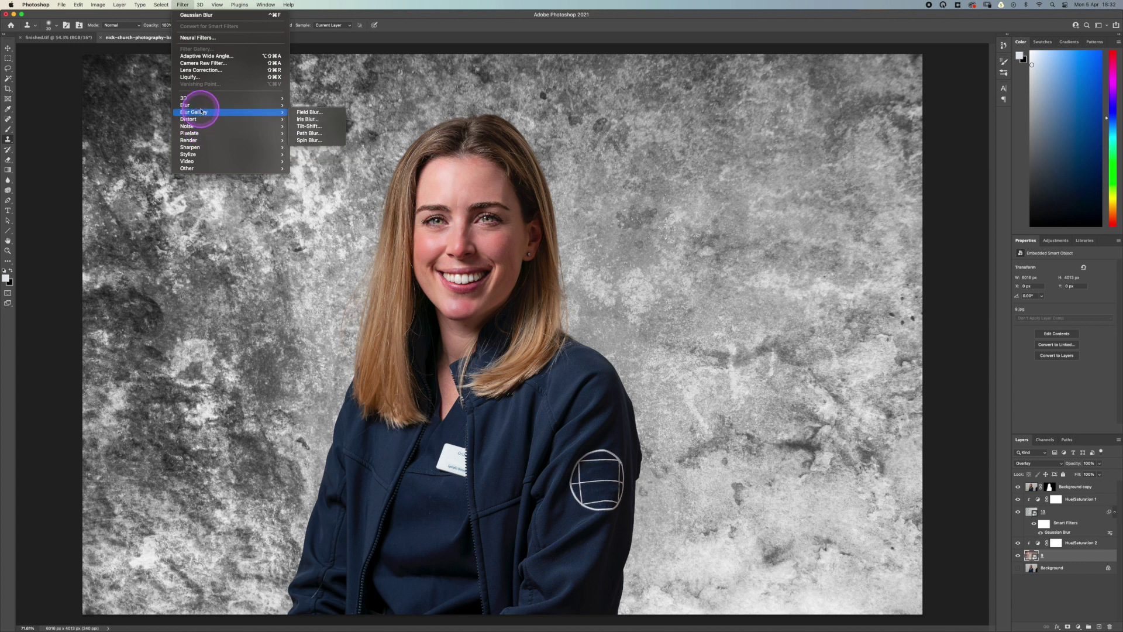
mouse_move(199, 106)
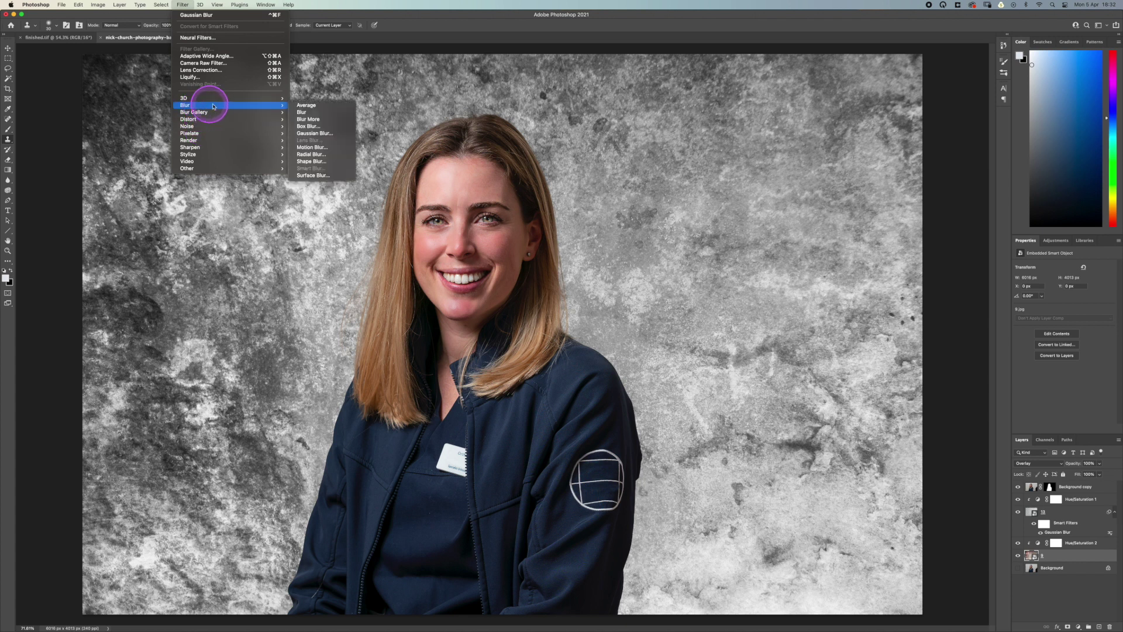
click(309, 134)
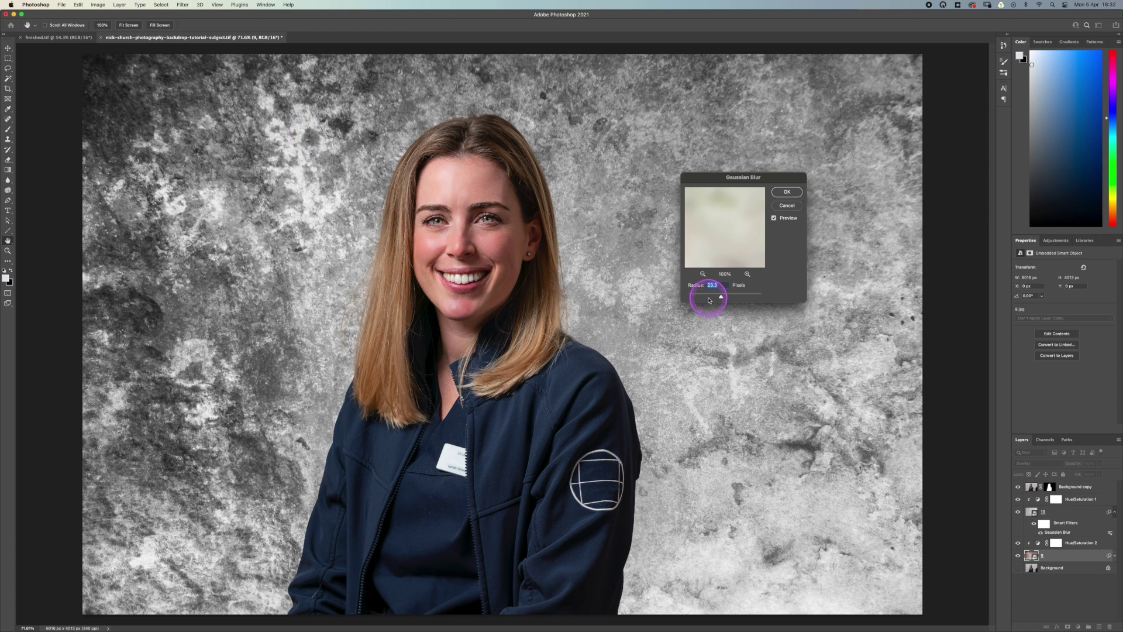
drag(709, 294, 723, 295)
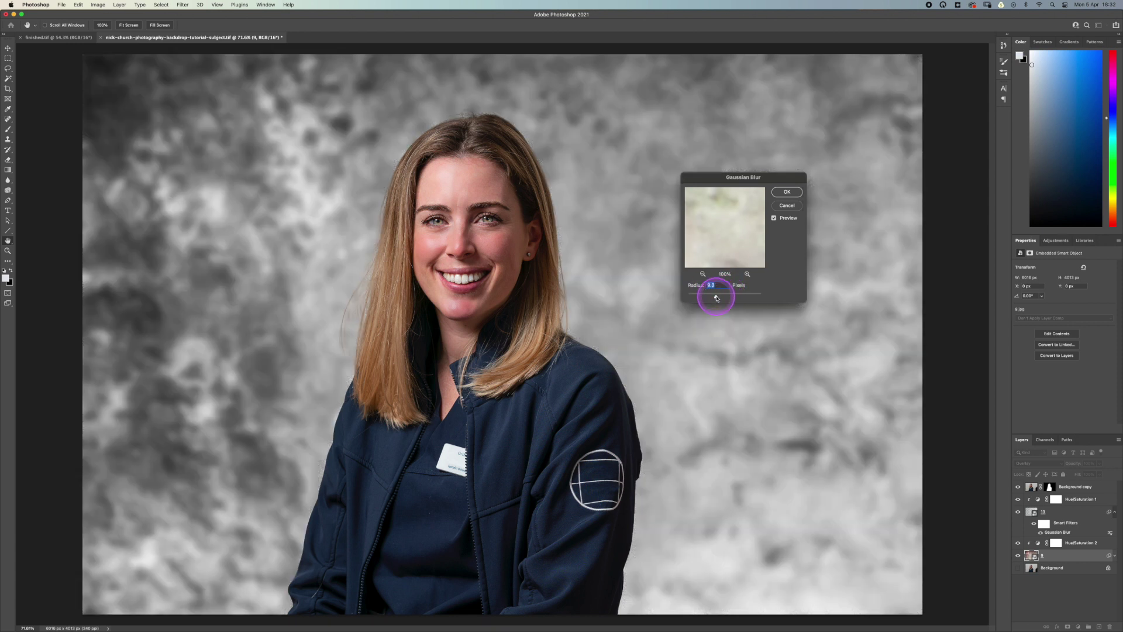
click(716, 298)
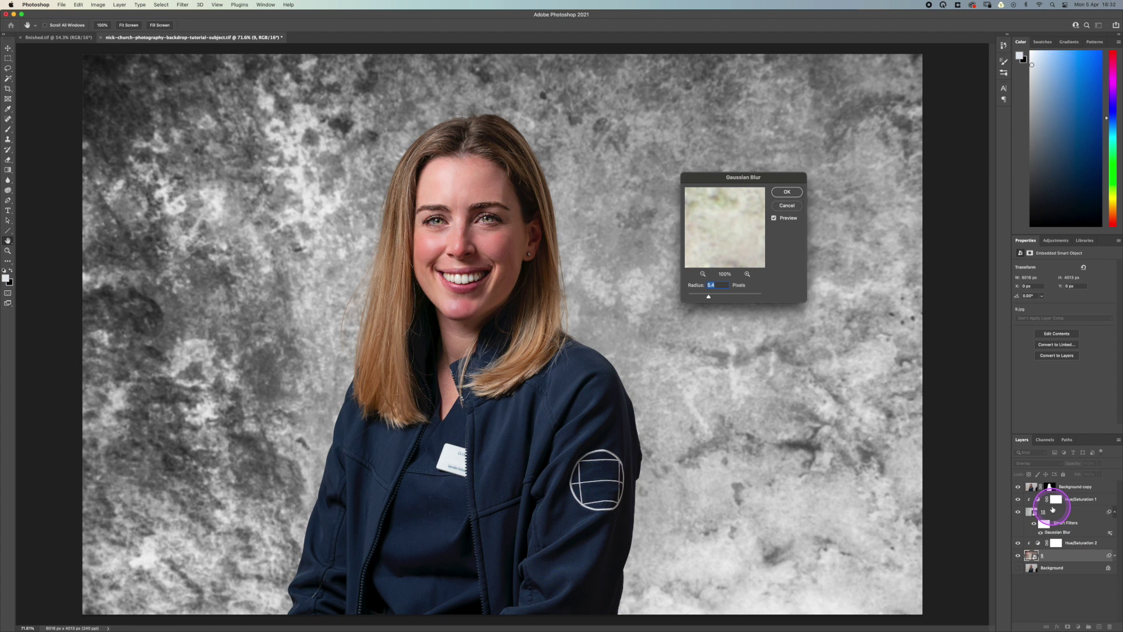
click(787, 194)
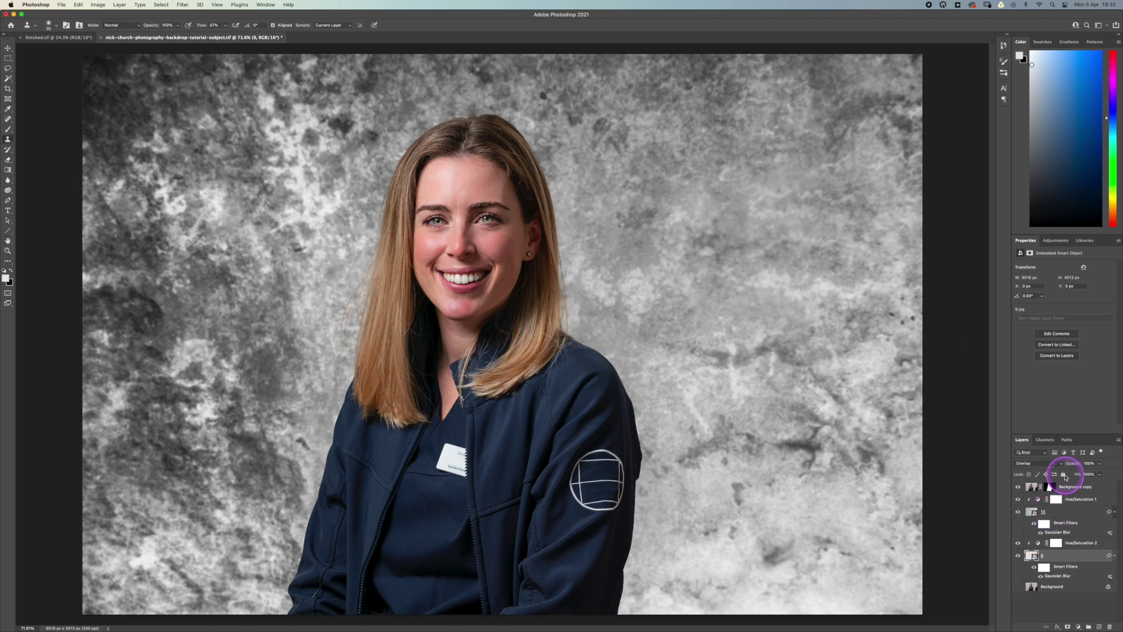
- Reduce the opacity of the 13 texture layer to 40%
click(1053, 513)
click(1099, 463)
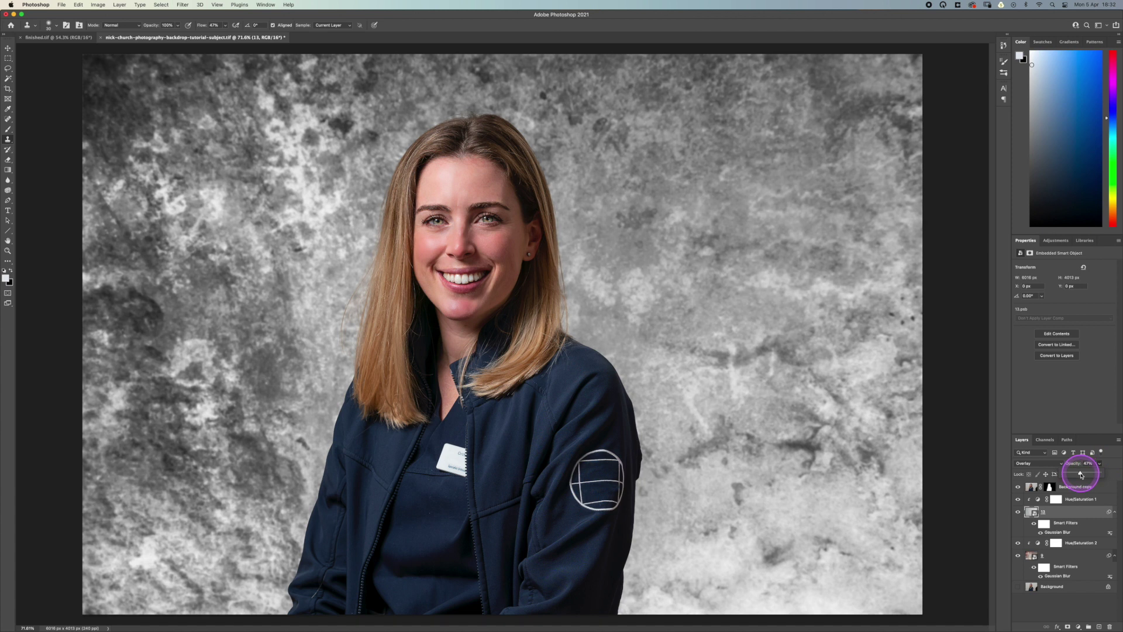
drag(1081, 474, 1077, 474)
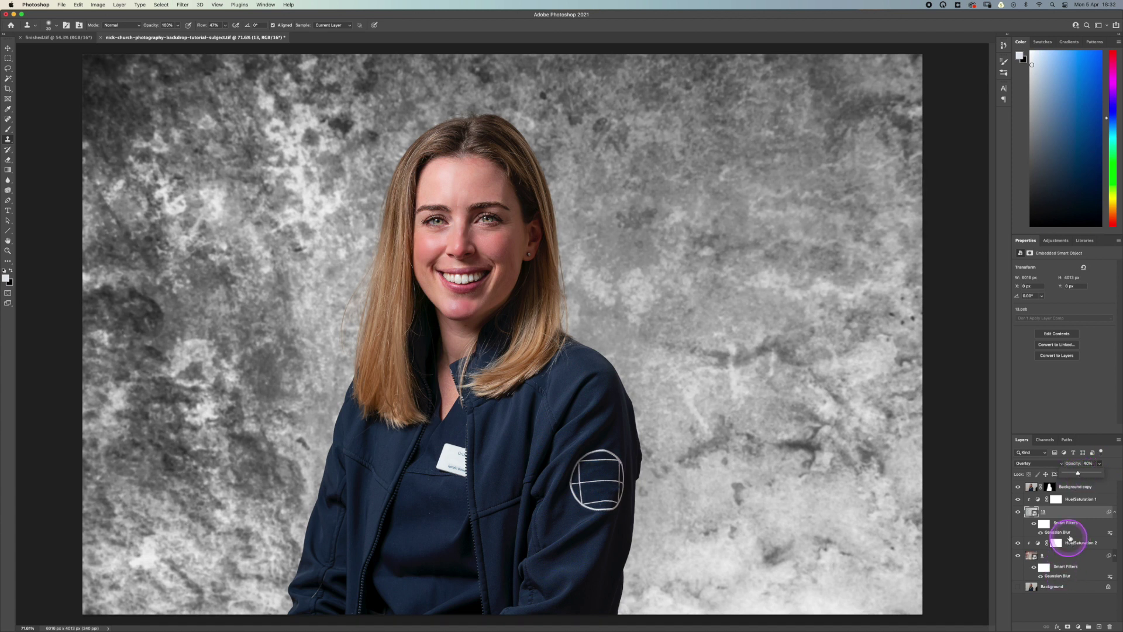
click(1071, 532)
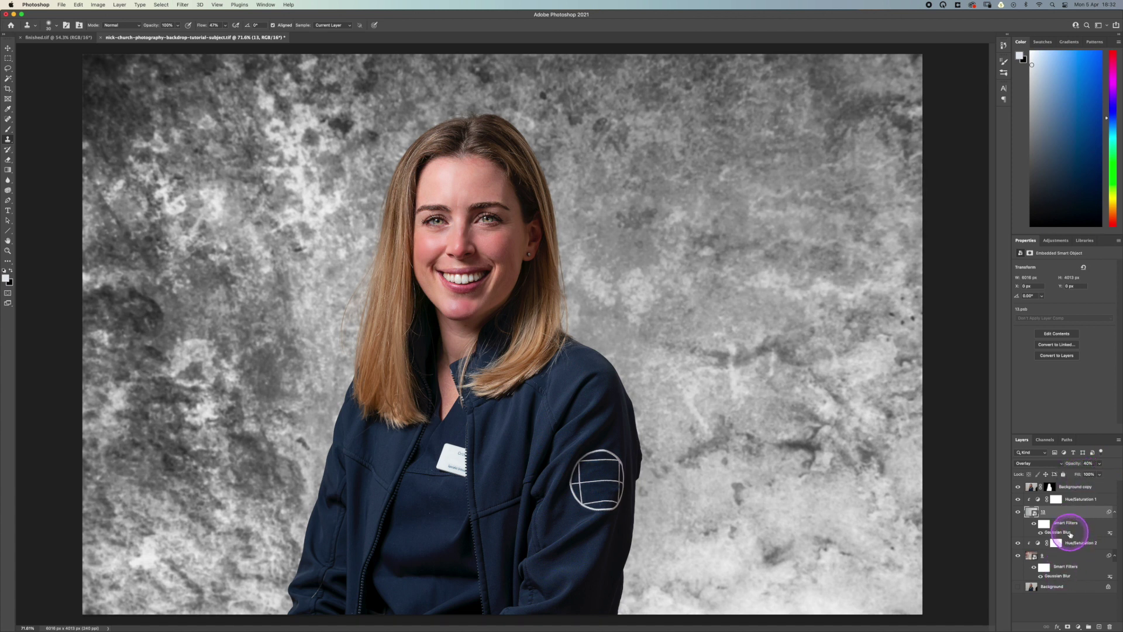
- Change the radius of the 13 layer's Gaussian Blur smart filter to 2.6 pixels
double_click(1071, 532)
drag(711, 263, 705, 298)
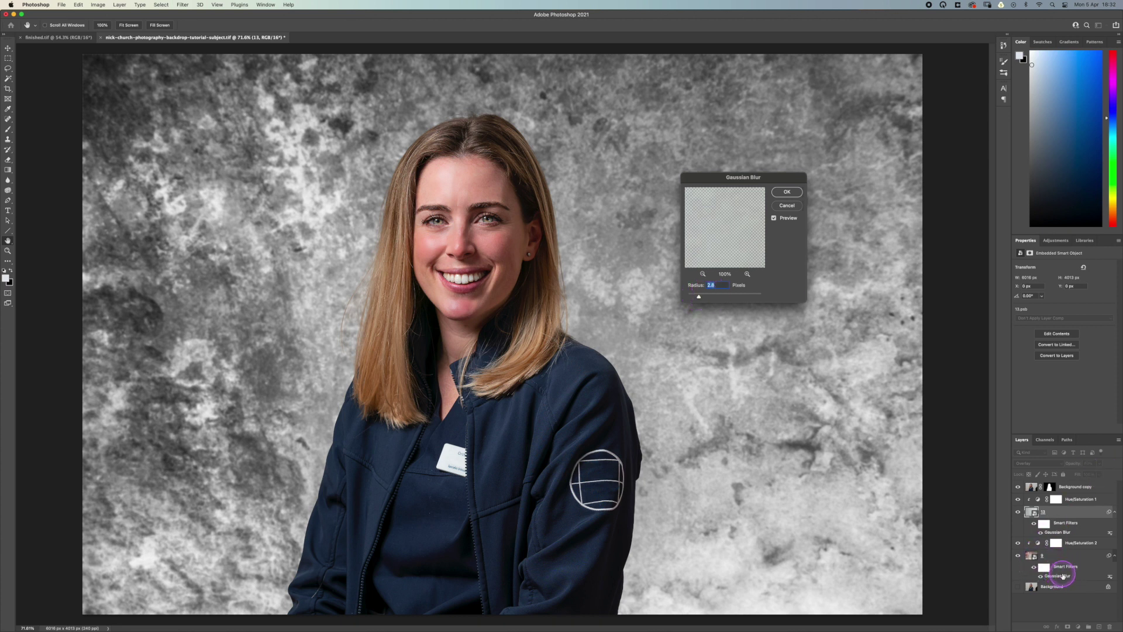
click(790, 190)
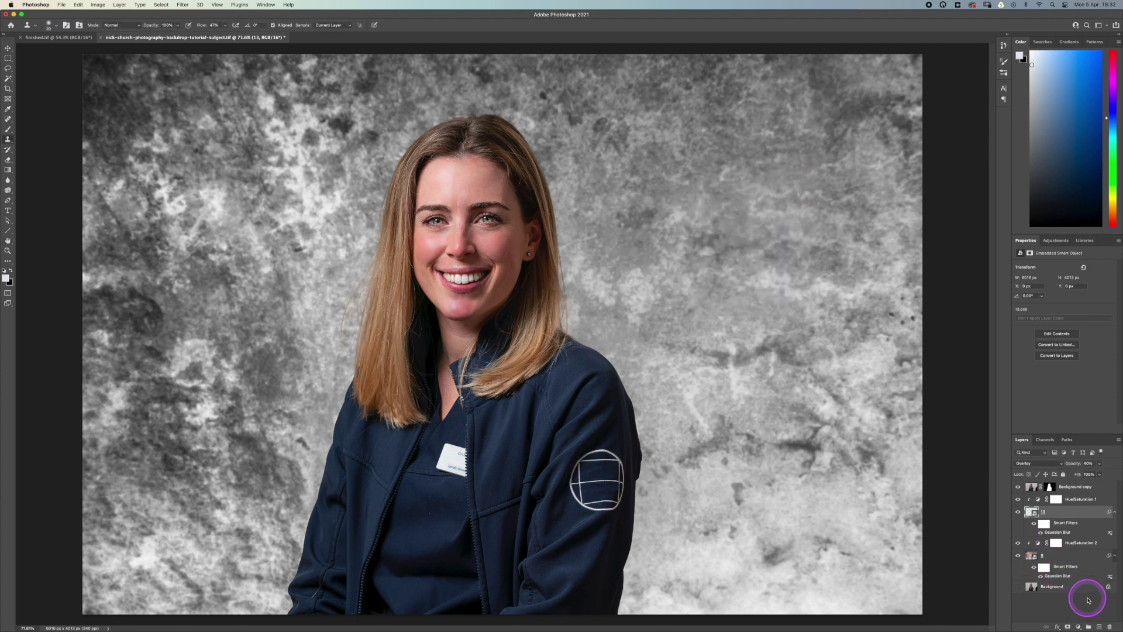
- Try a radius of about 9 pixels for the 9 texture layer's Gaussian Blur smart filter
double_click(1064, 575)
click(741, 251)
click(721, 296)
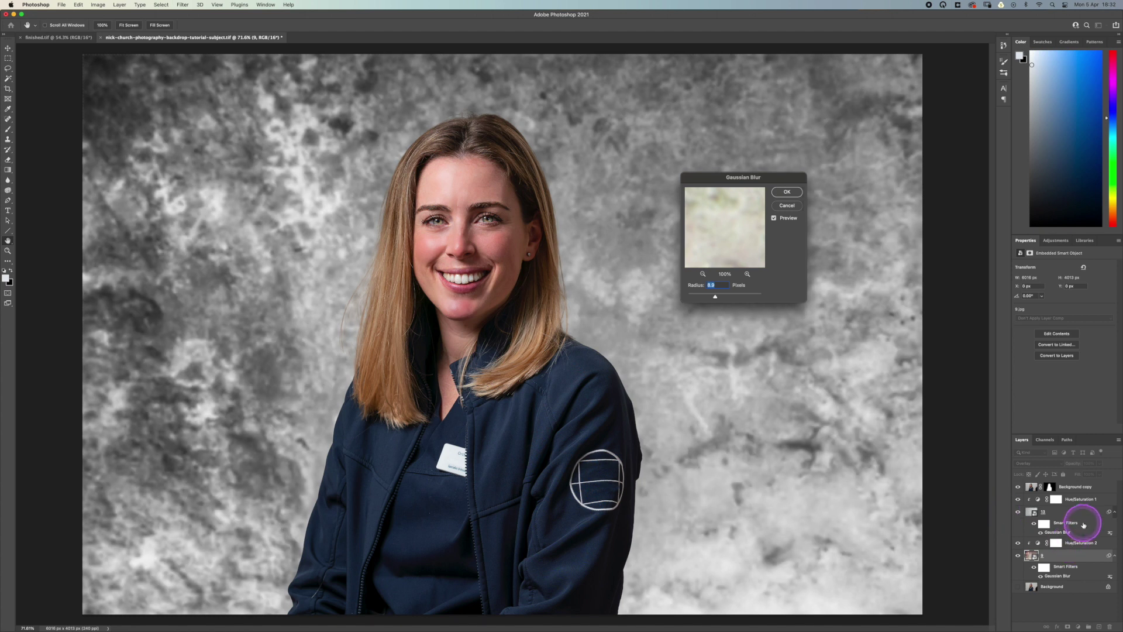
click(787, 192)
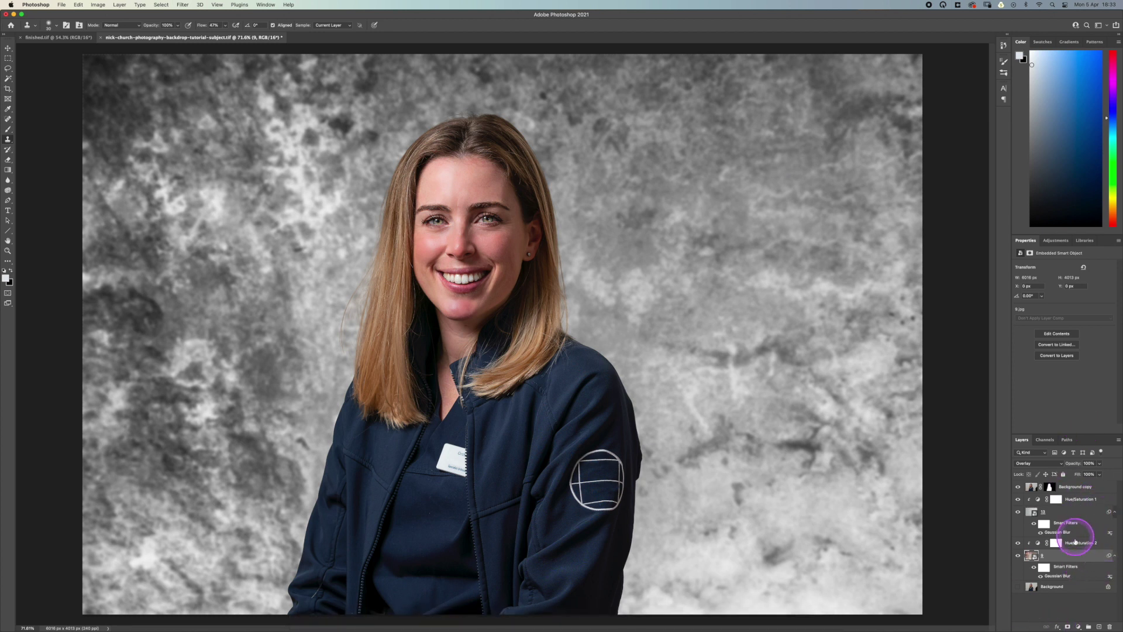
- Hide and show the 9 and 13 texture layers in turn to compare what each contributes to the backdrop
click(1018, 556)
click(1018, 556)
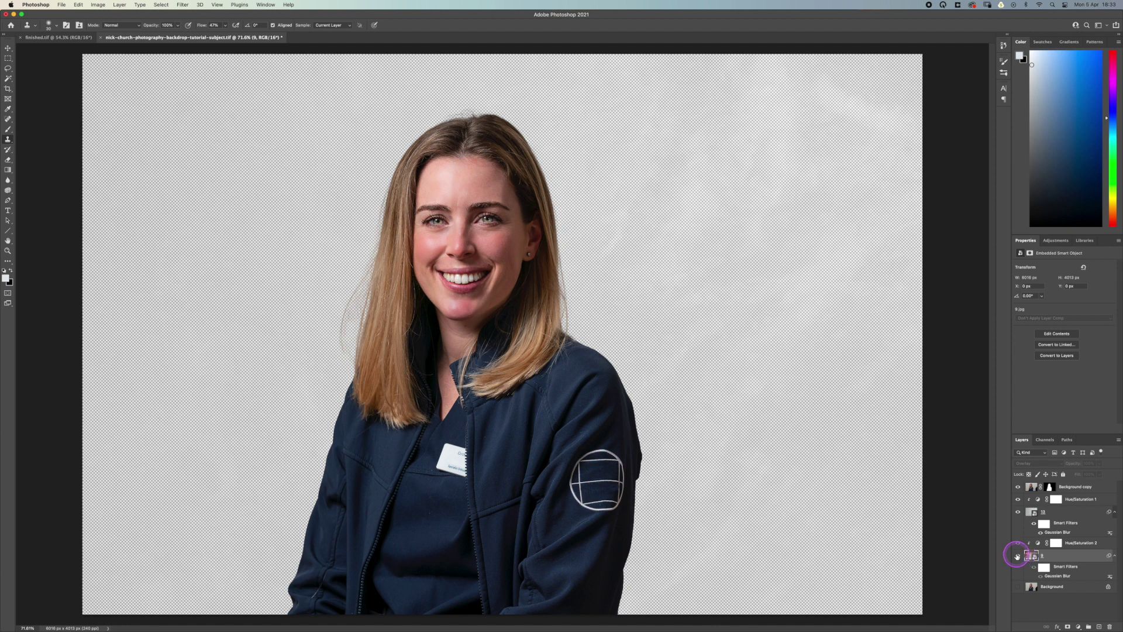
click(1019, 513)
click(1018, 513)
- Raise the opacity of the 13 texture layer to 100%
click(1047, 511)
click(1113, 470)
mouse_move(1113, 469)
mouse_down()
mouse_move(1096, 462)
mouse_move(1120, 474)
mouse_up()
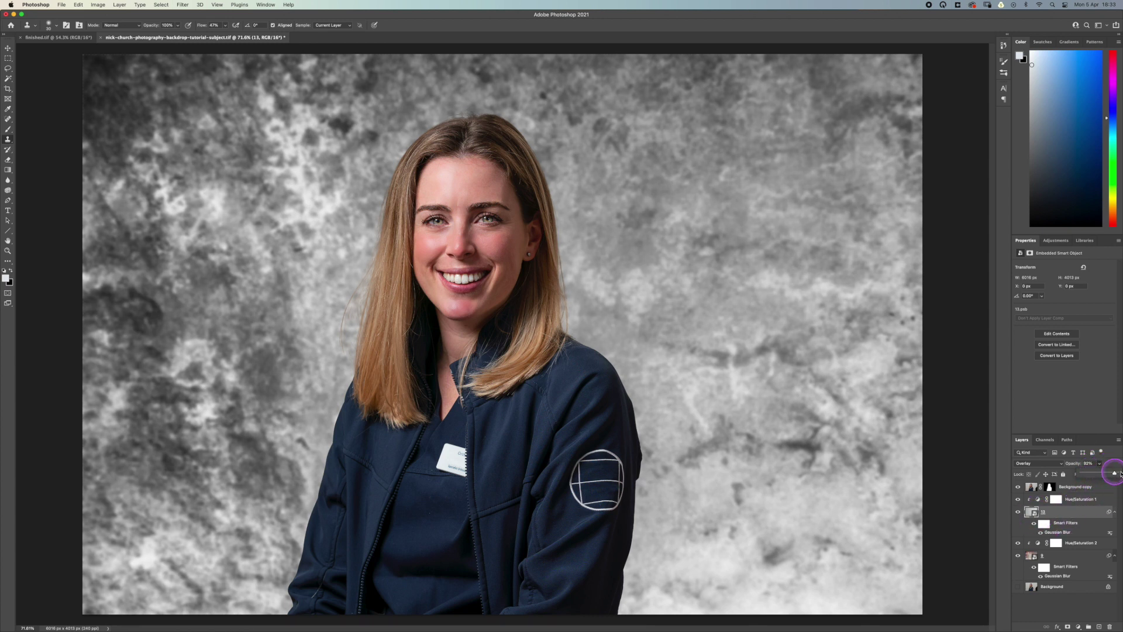
- Reduce the radius of the 9 texture layer's Gaussian Blur smart filter to bring back more texture detail
click(1056, 556)
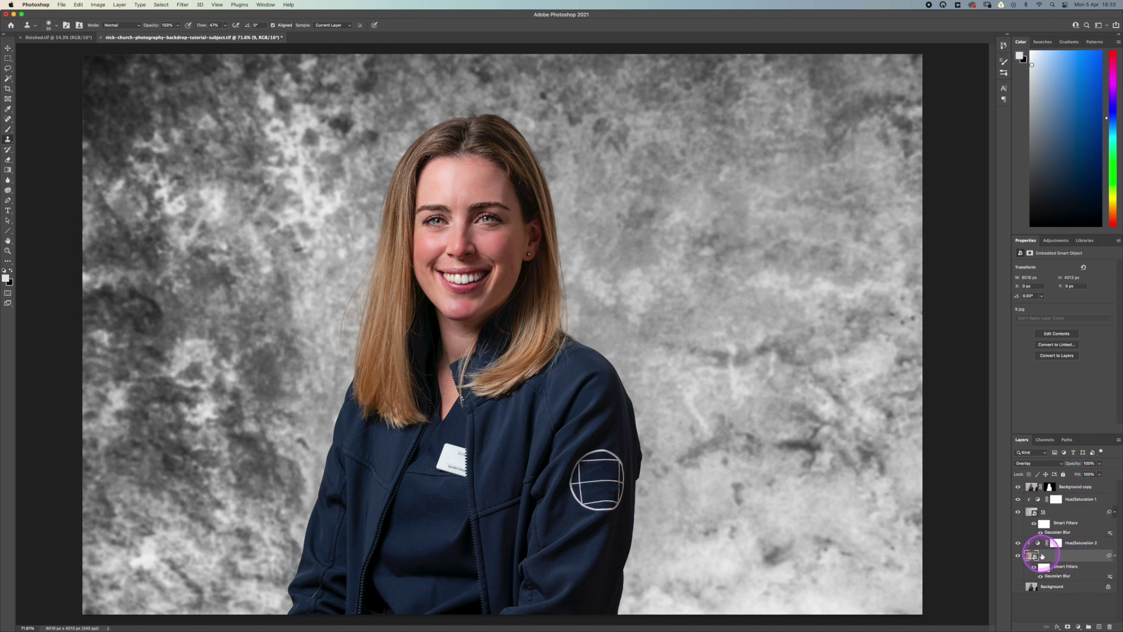
double_click(1058, 576)
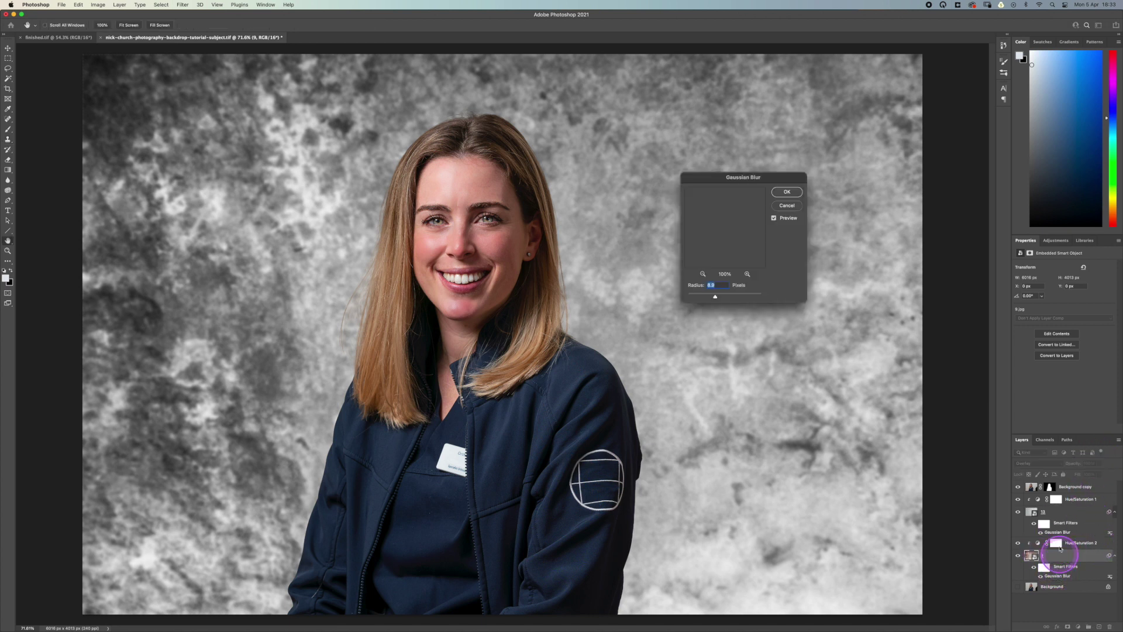
drag(742, 294, 702, 296)
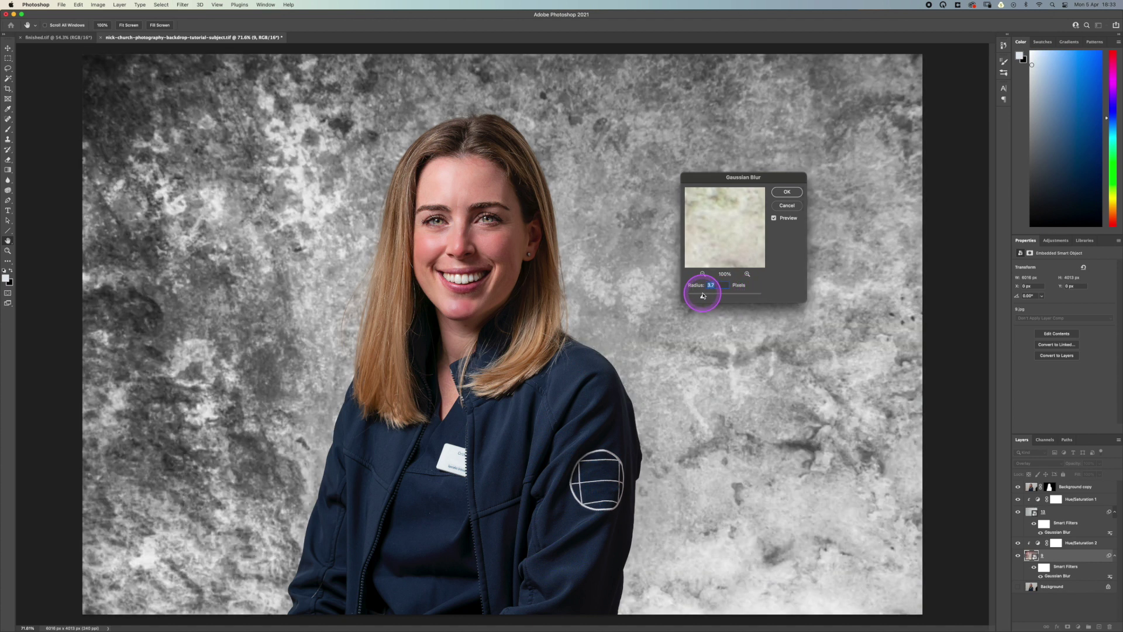
drag(699, 296, 706, 297)
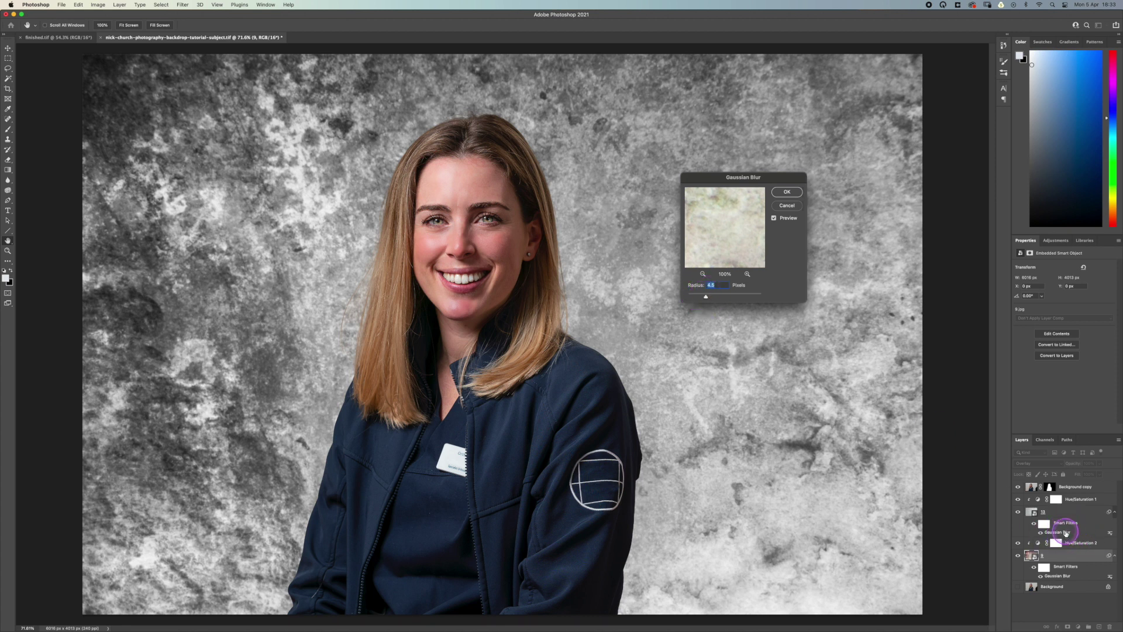
click(787, 192)
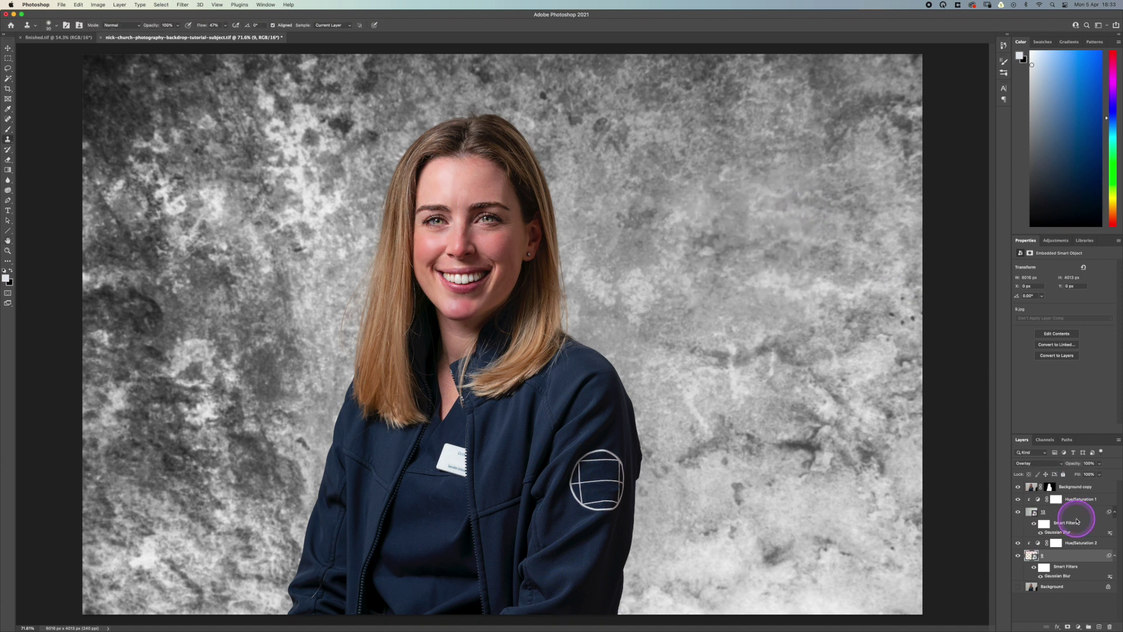
- Increase the radius of the 13 texture layer's Gaussian Blur smart filter for a much softer texture
double_click(1065, 533)
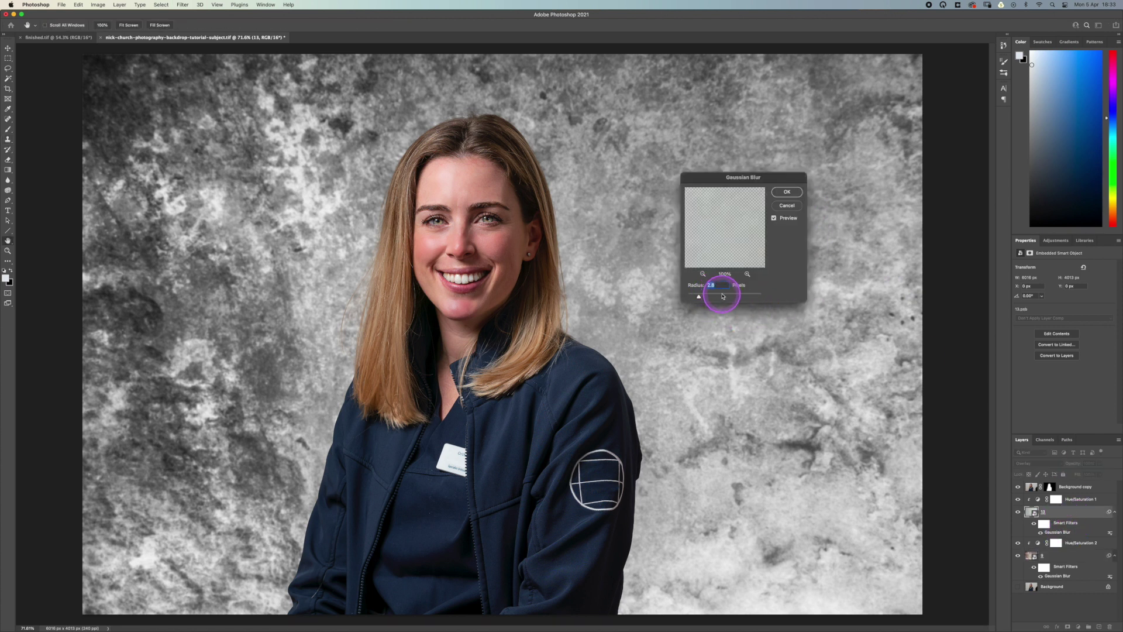
drag(720, 296, 737, 296)
click(787, 192)
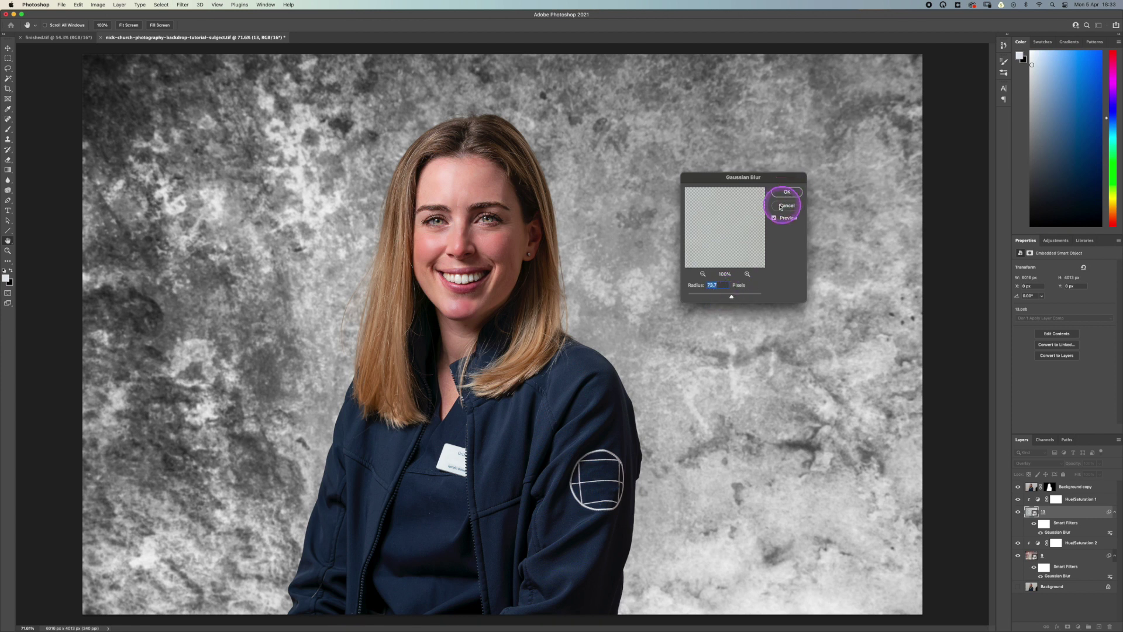
click(1018, 512)
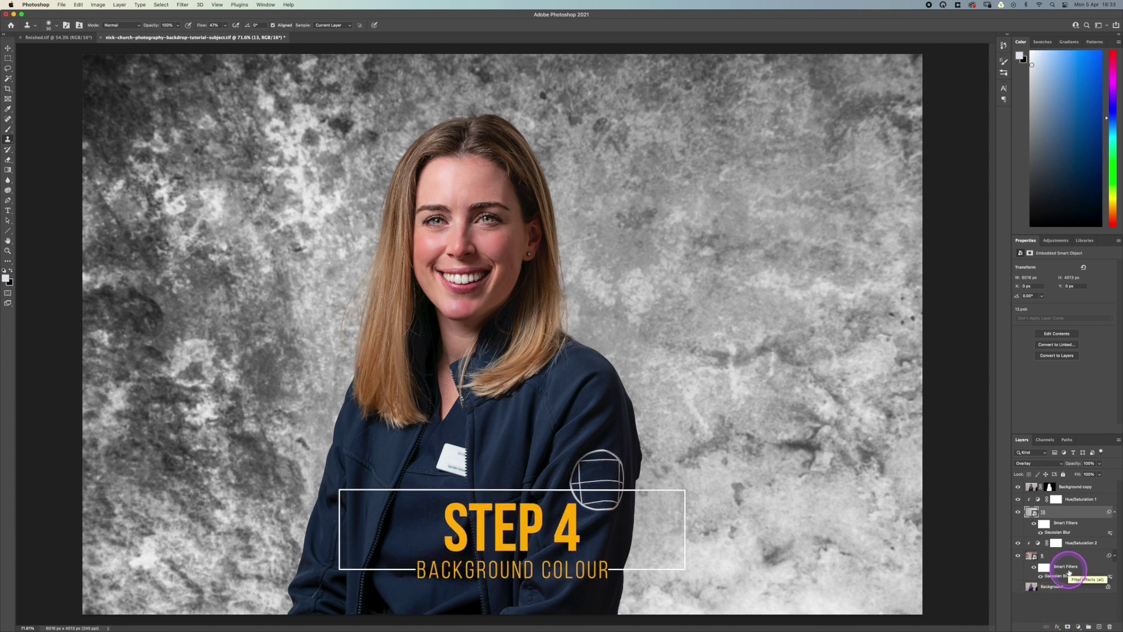
- Add a Solid Color fill layer in dark blue #233044 and place it beneath the texture layers, just above the original Background
click(1079, 627)
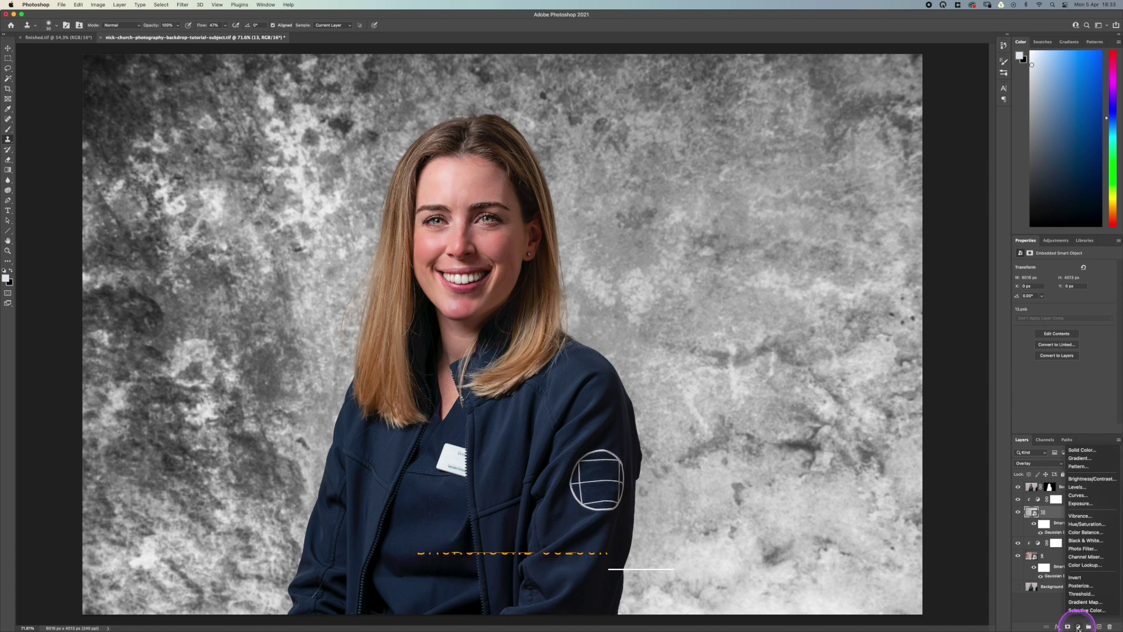
click(1084, 448)
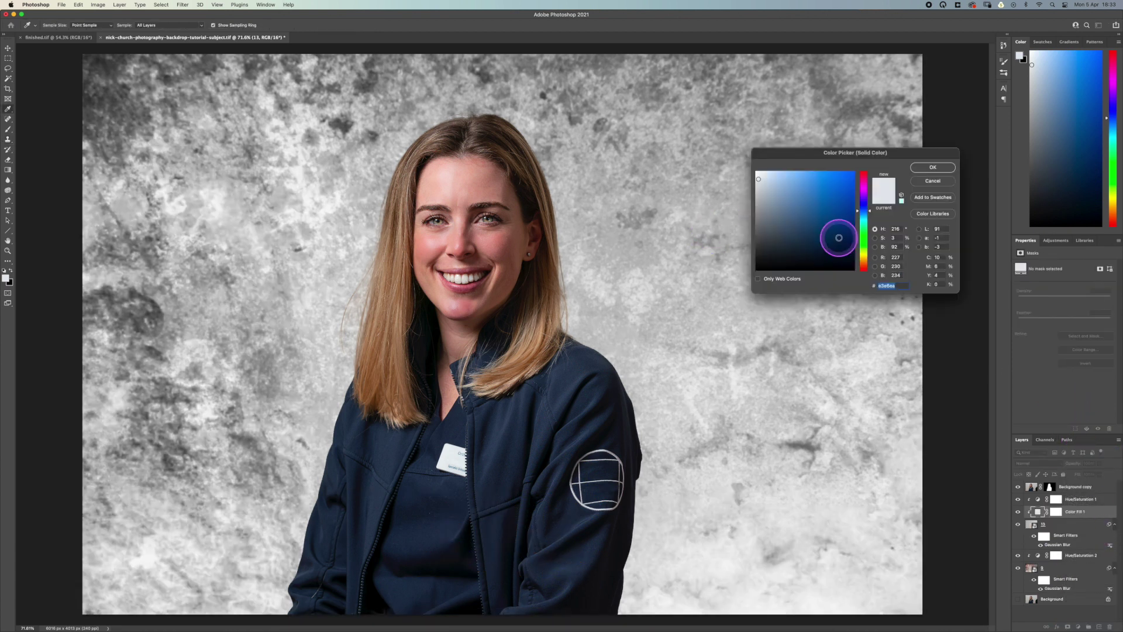
drag(837, 217, 800, 251)
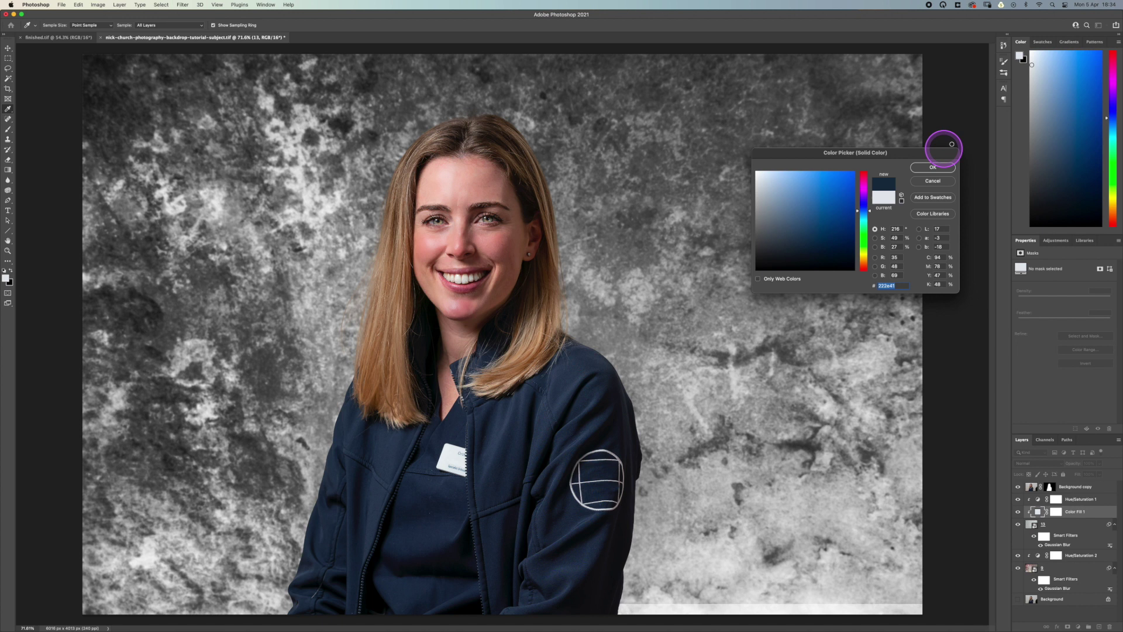
click(933, 167)
drag(1080, 513, 1075, 597)
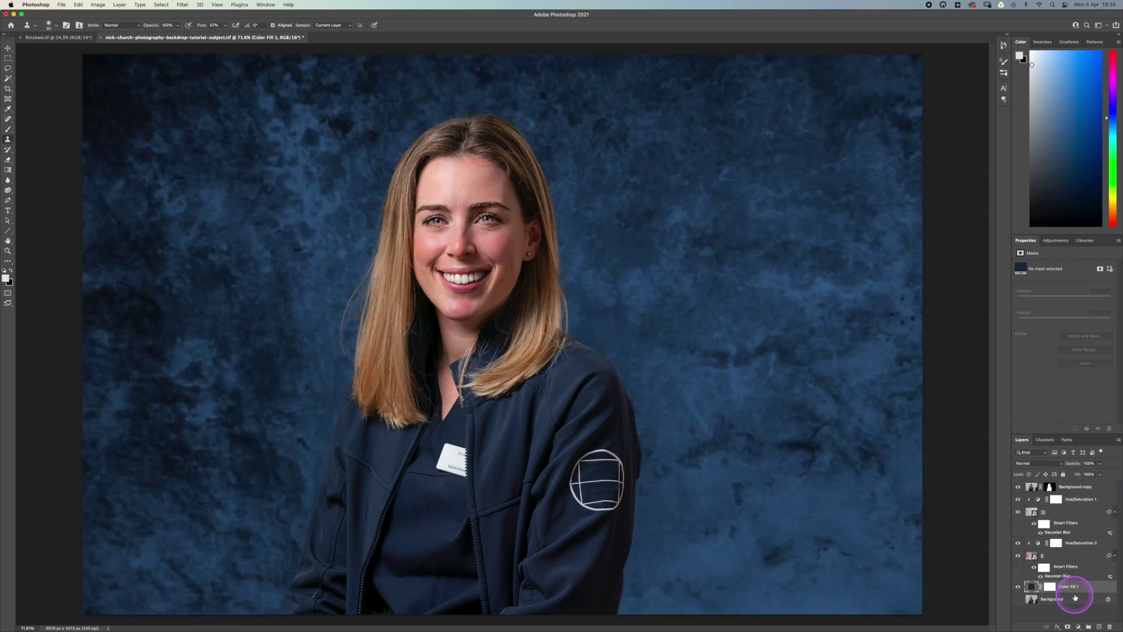
- Darken the color fill to navy #101620 to match the shadows of the subject's jacket
click(1033, 587)
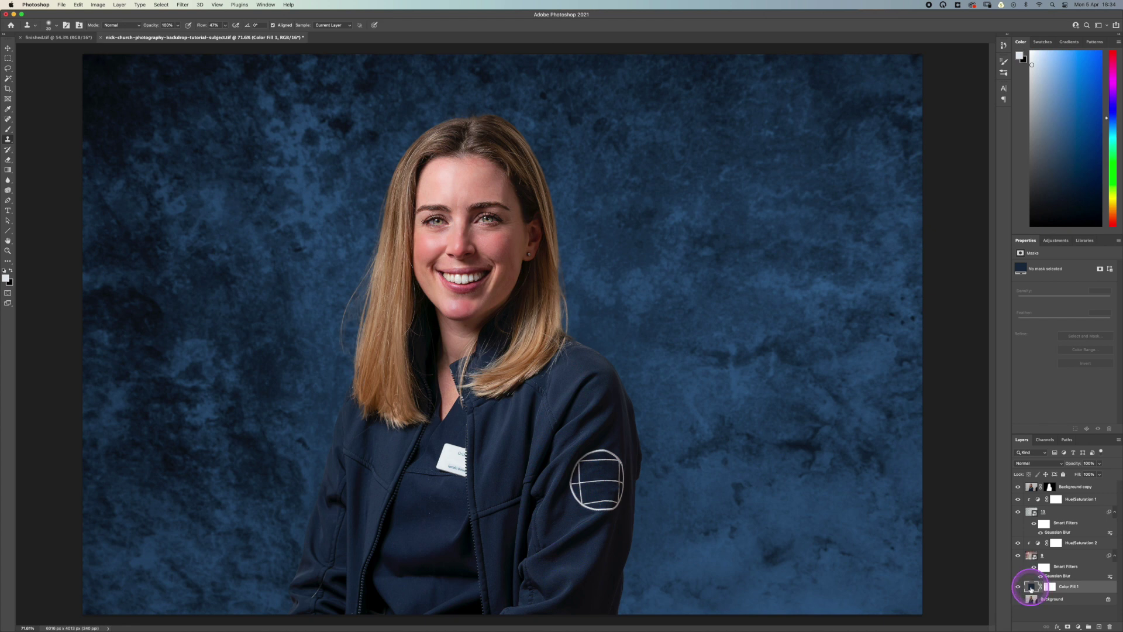
double_click(1032, 588)
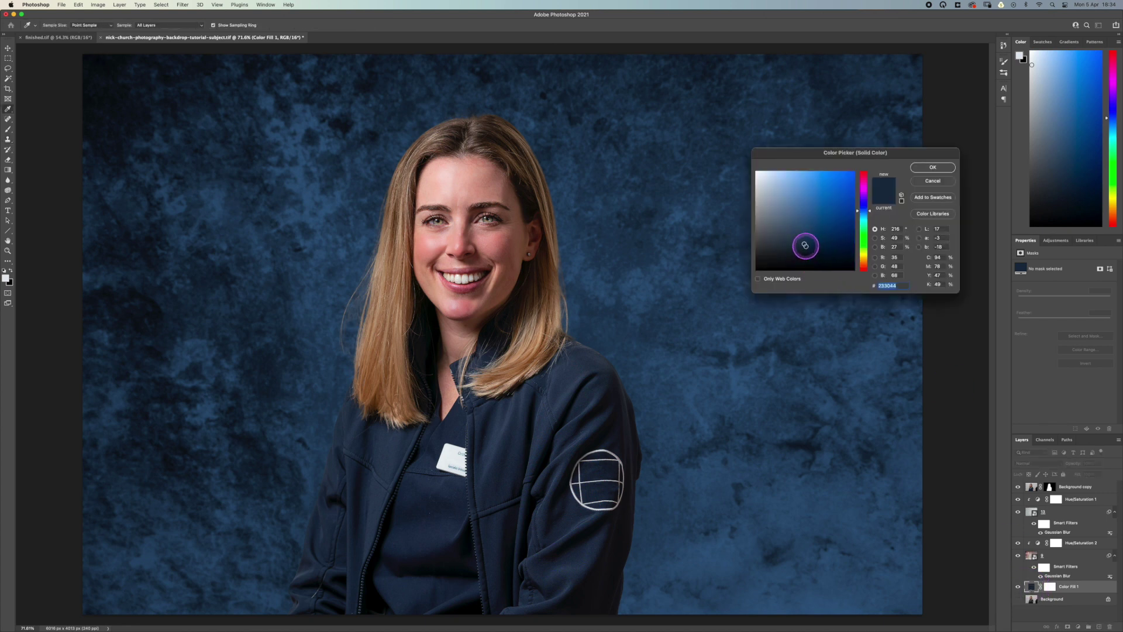
click(806, 258)
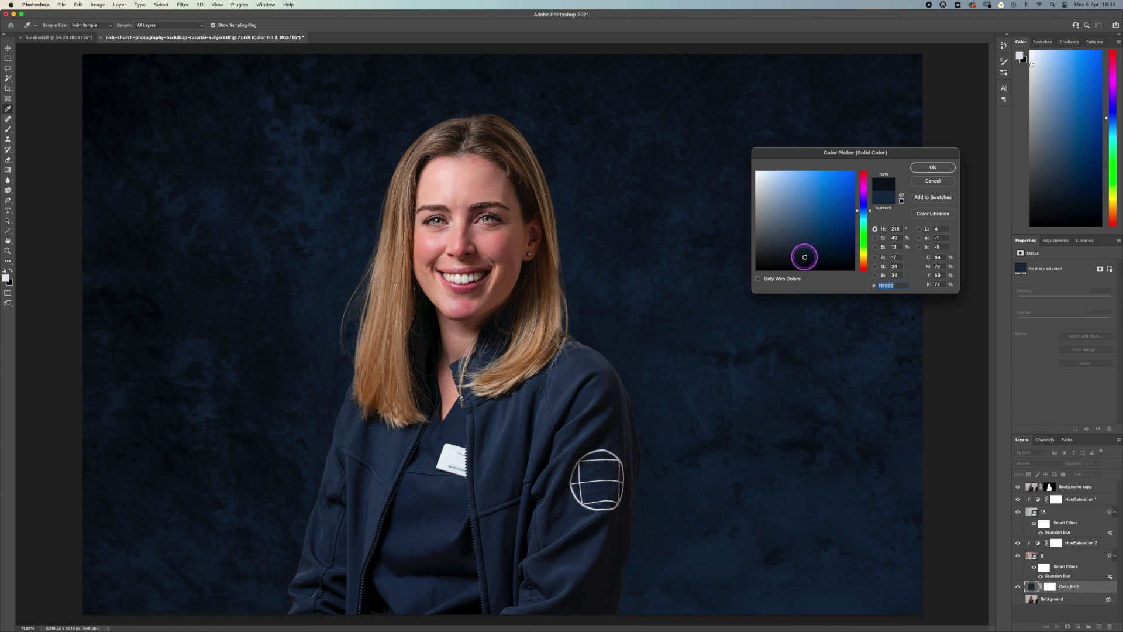
click(296, 571)
click(293, 566)
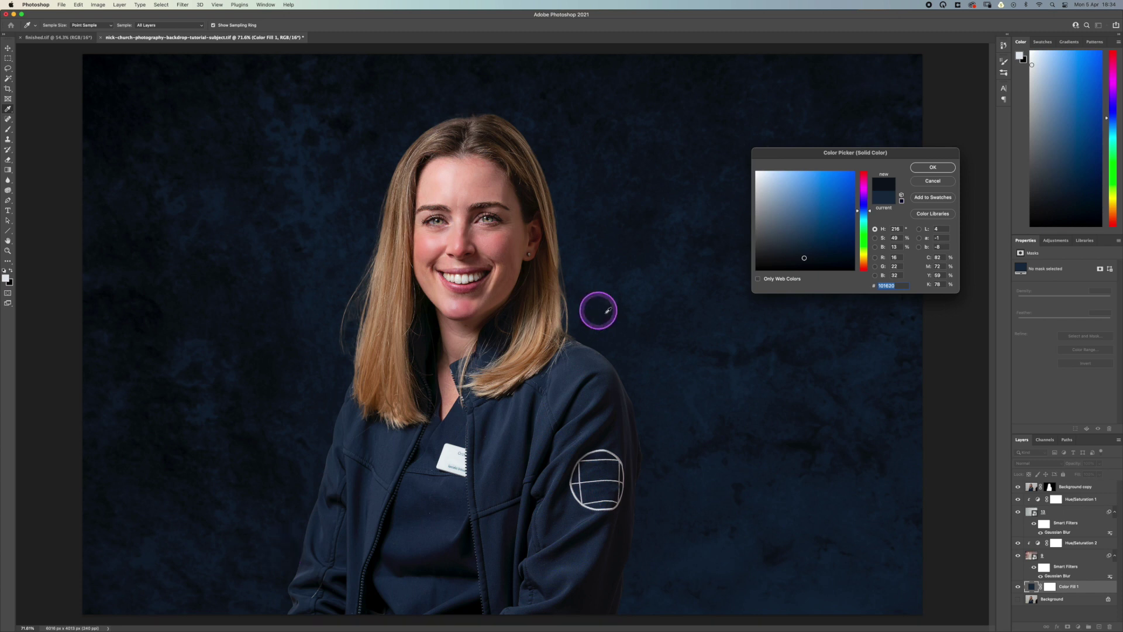
click(931, 168)
key(s)
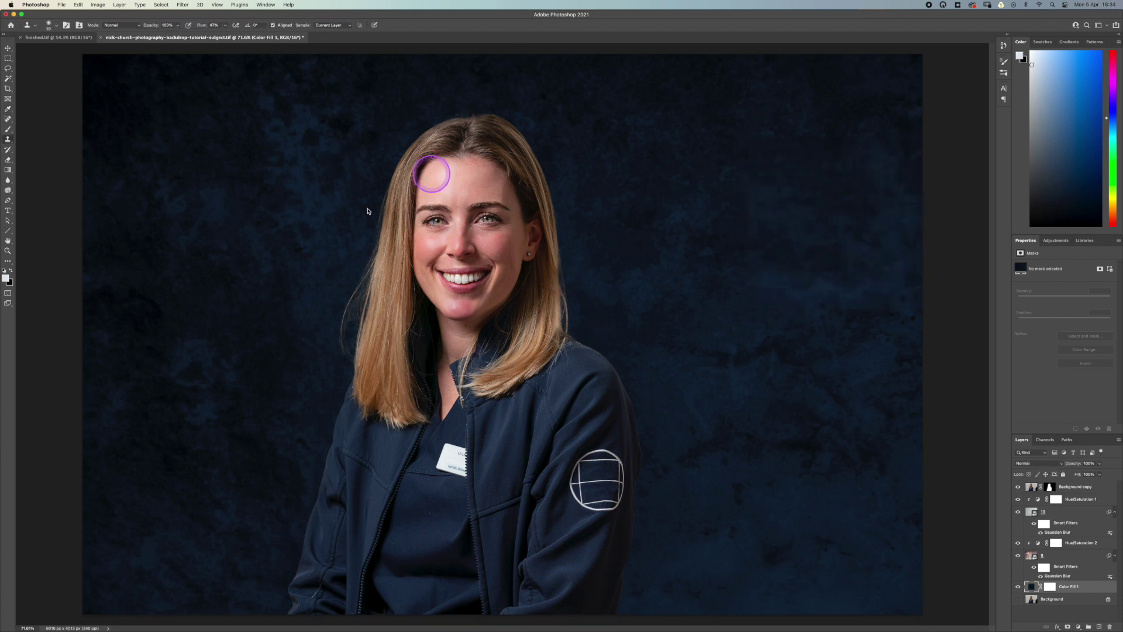
- Move the cut-out subject layer about 850 px to the right with Free Transform, keeping it at the same height
click(1070, 487)
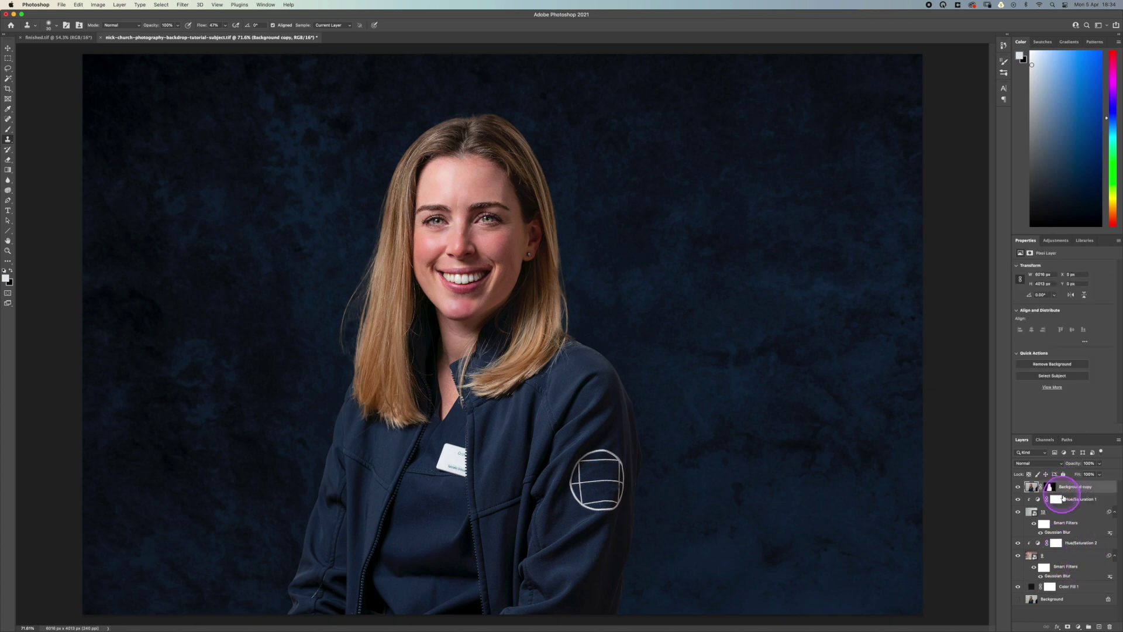
key(super+t)
drag(531, 411, 634, 412)
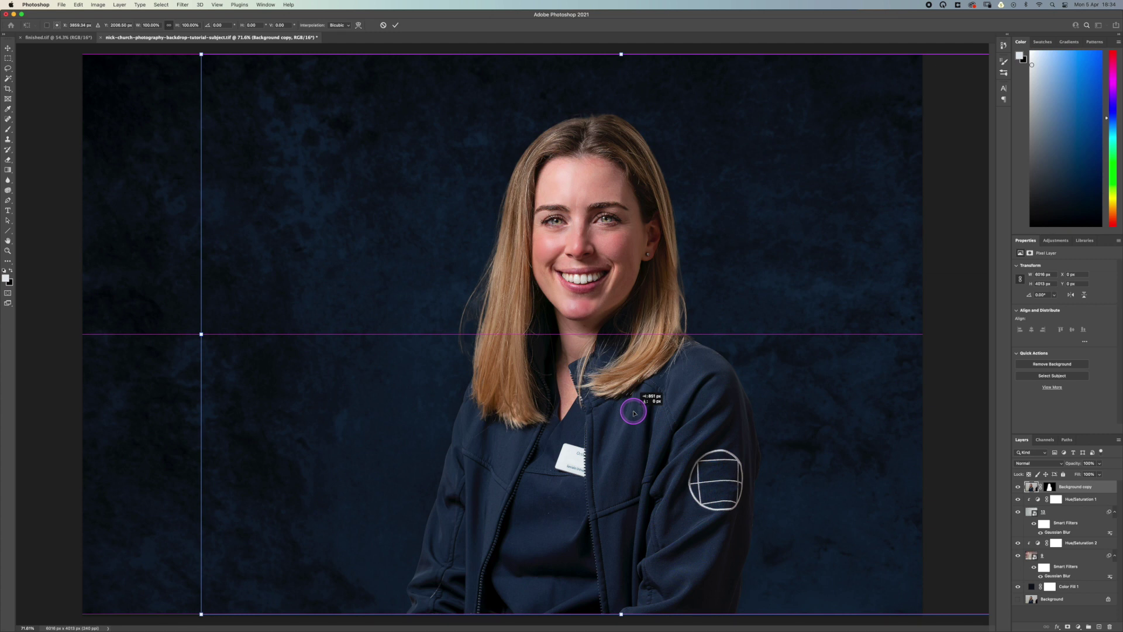
drag(634, 412, 633, 410)
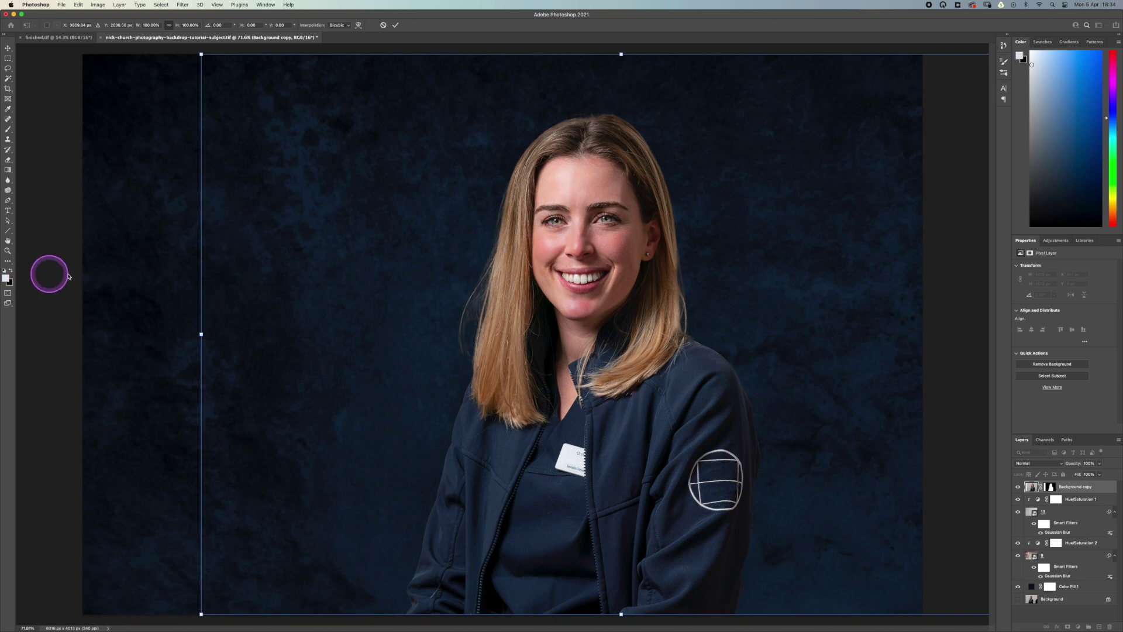
key(Return)
key(s)
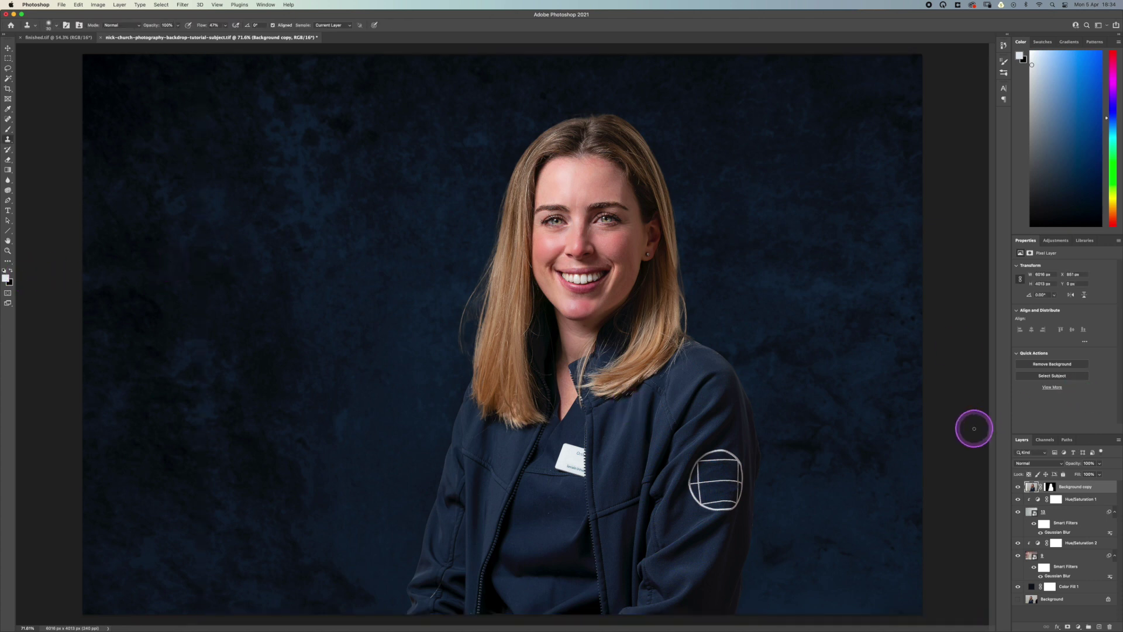
- Shift the subject layer slightly back toward the centre with Free Transform, to a horizontal offset of about 700 px
key(ctrl+t)
drag(720, 394, 708, 400)
double_click(708, 399)
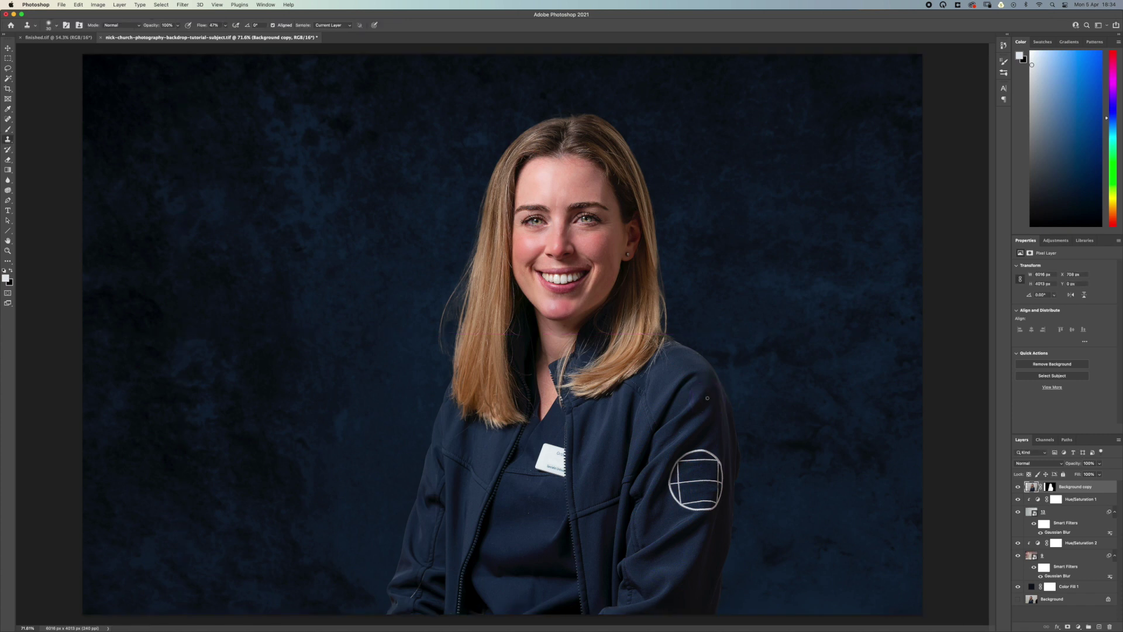
click(861, 362)
click(808, 402)
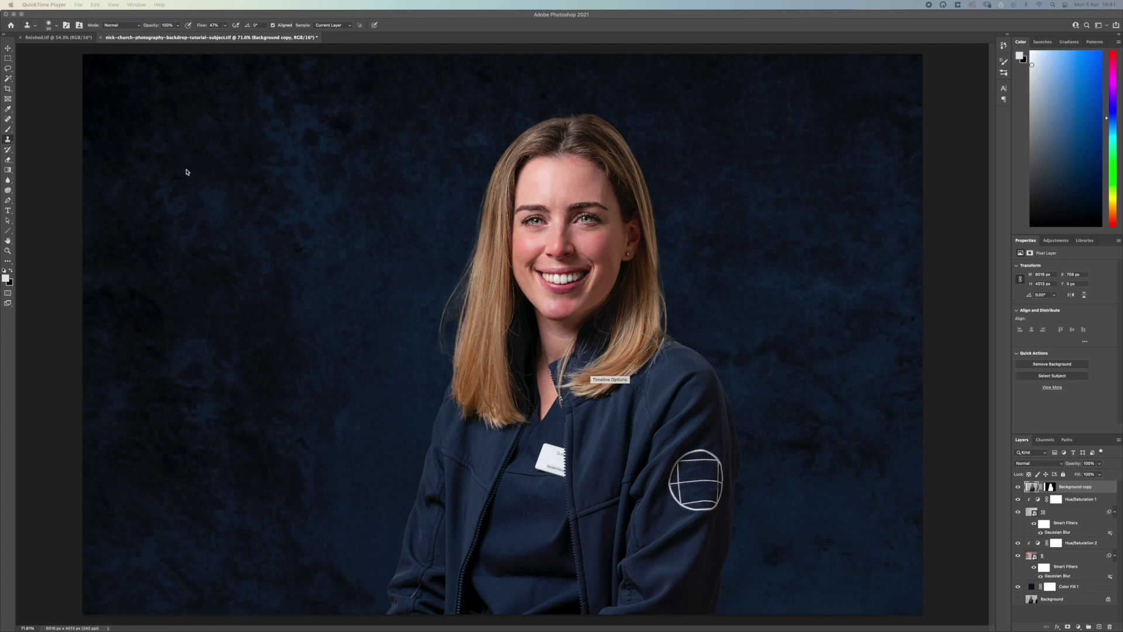
click(815, 365)
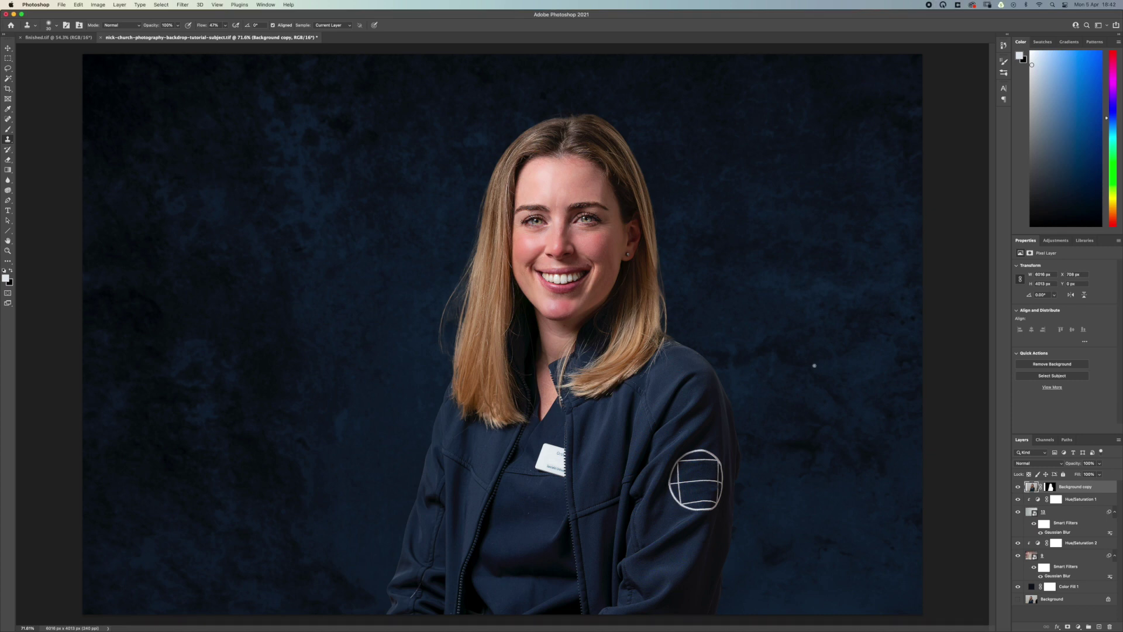
- Group all backdrop layers from Hue/Saturation 1 down to Color Fill 1 into a group named Background
click(1067, 512)
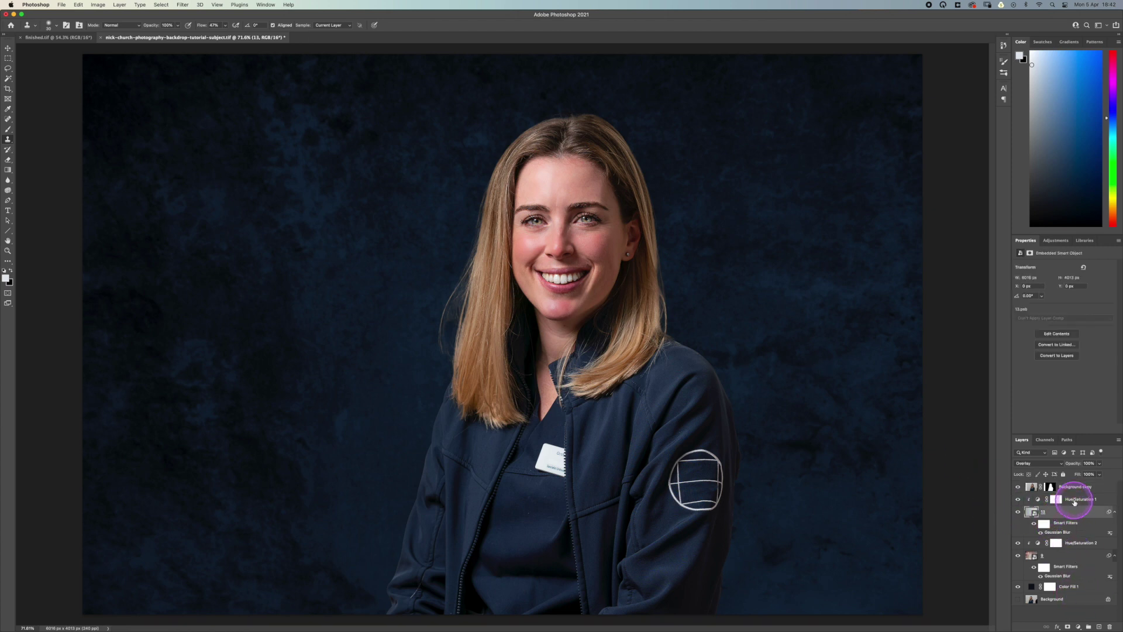
click(1079, 499)
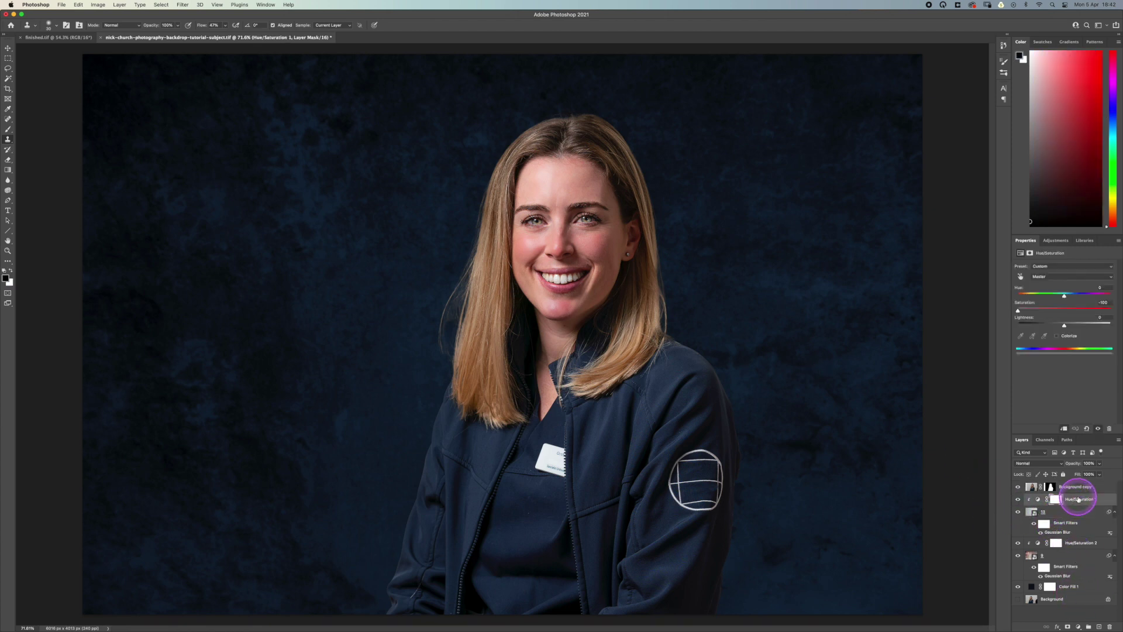
shift+click(1075, 588)
right_click(1074, 589)
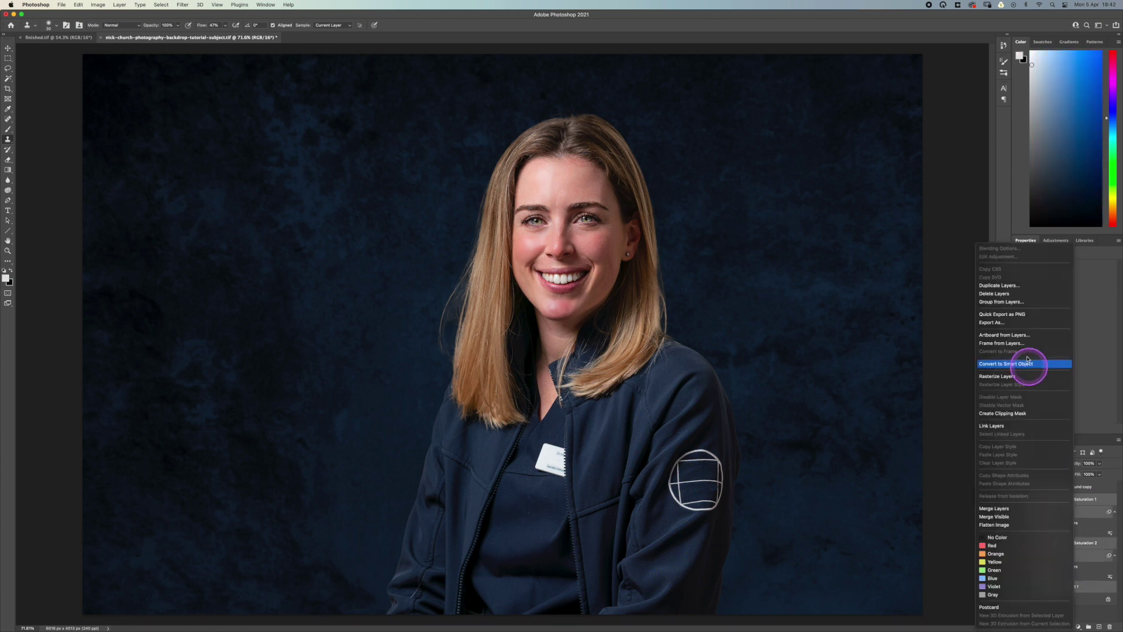
click(1003, 302)
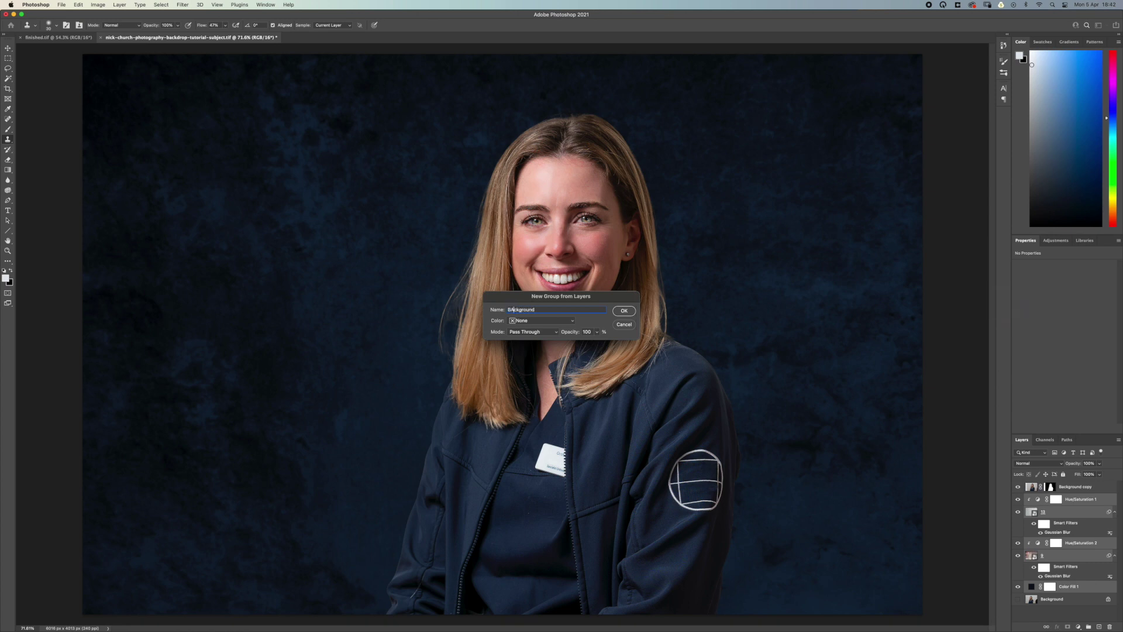
key(Return)
click(1063, 500)
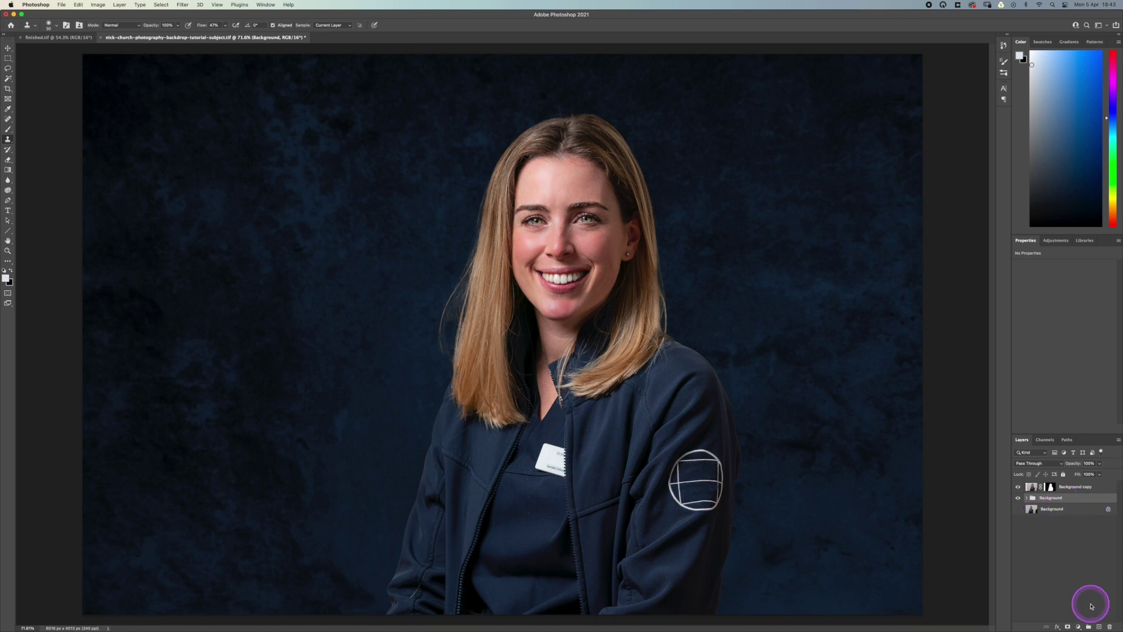
- Add a Curves adjustment above the Background group and darken the backdrop by lowering input 167 to output 116
click(1079, 627)
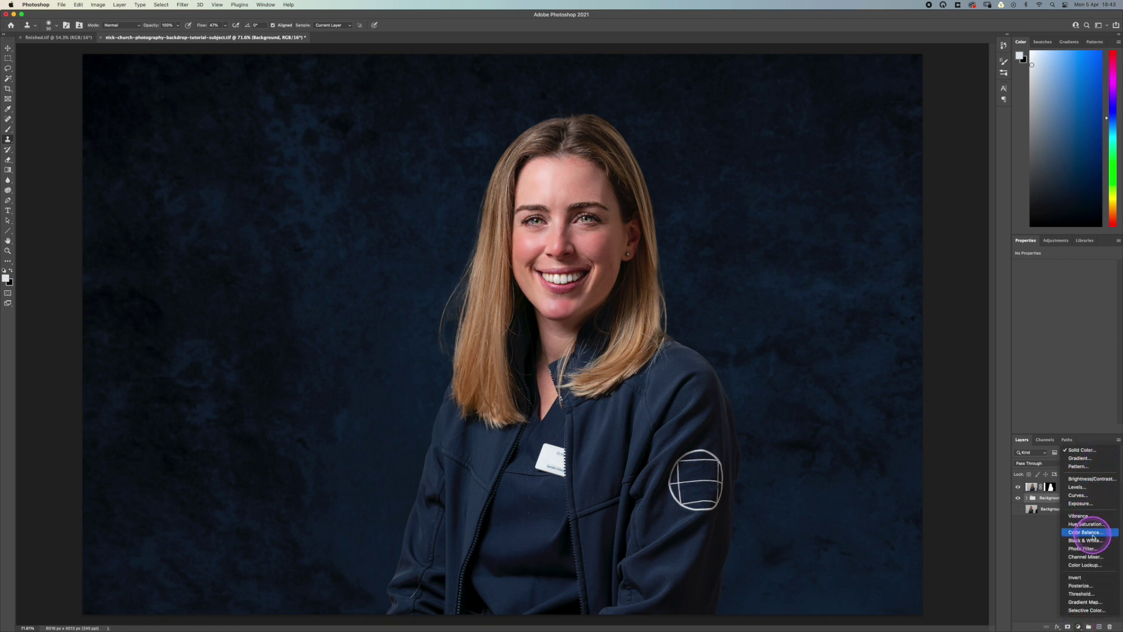
click(1092, 496)
click(1079, 317)
drag(1081, 317, 1083, 325)
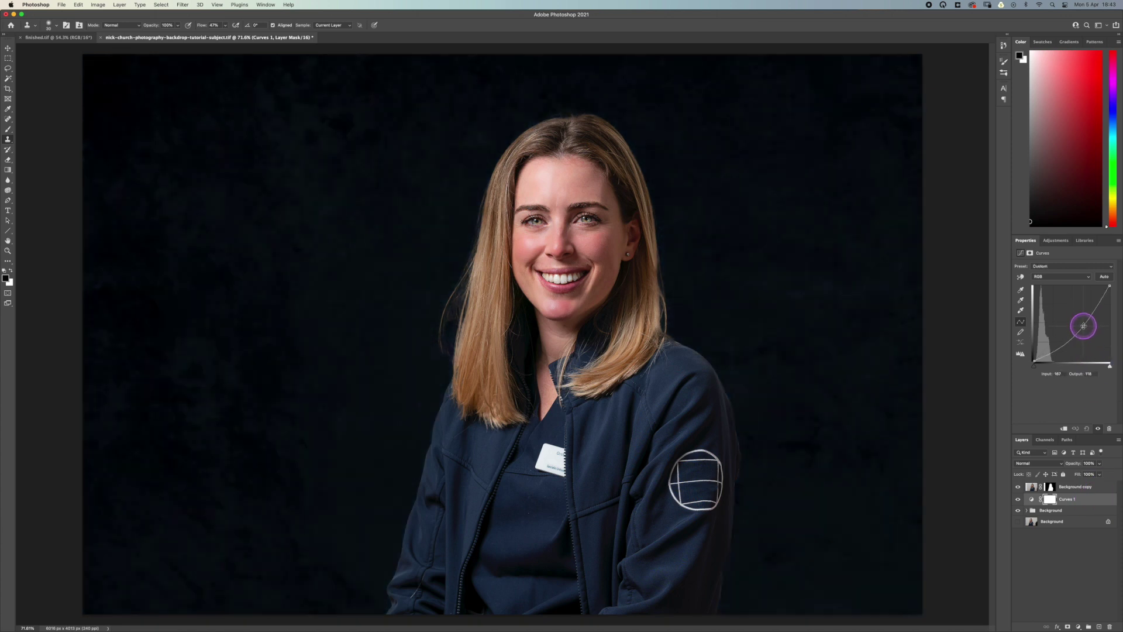
- Ease the Curves 1 darkening slightly and replace its mask with a copy of the subject layer's mask
drag(1083, 325, 1084, 323)
drag(1083, 324, 1083, 323)
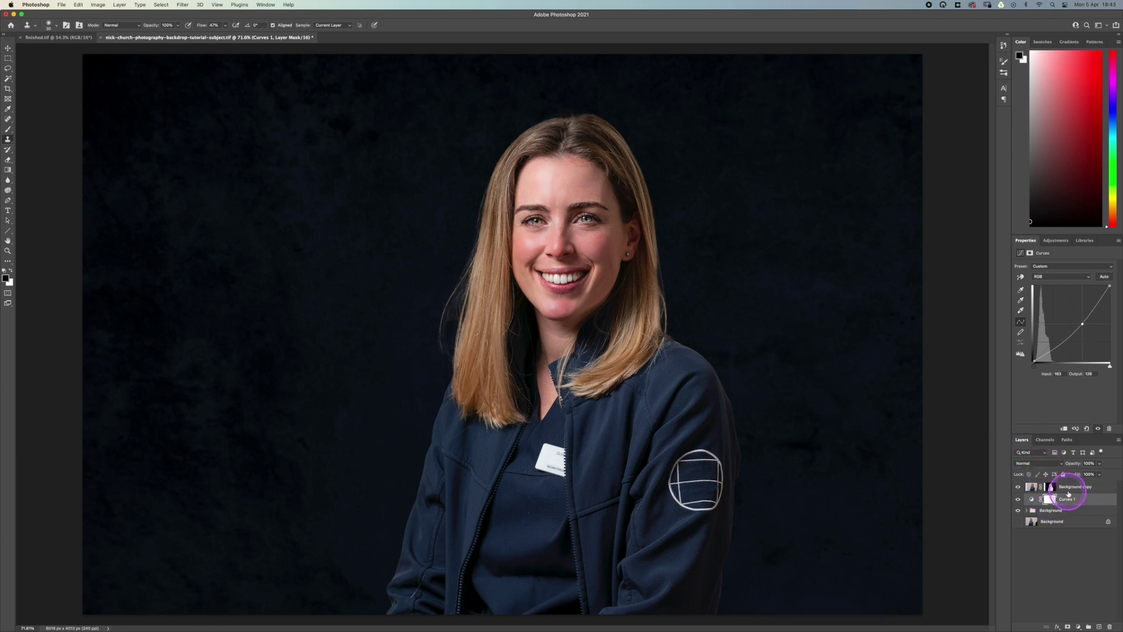
drag(1051, 487, 1053, 501)
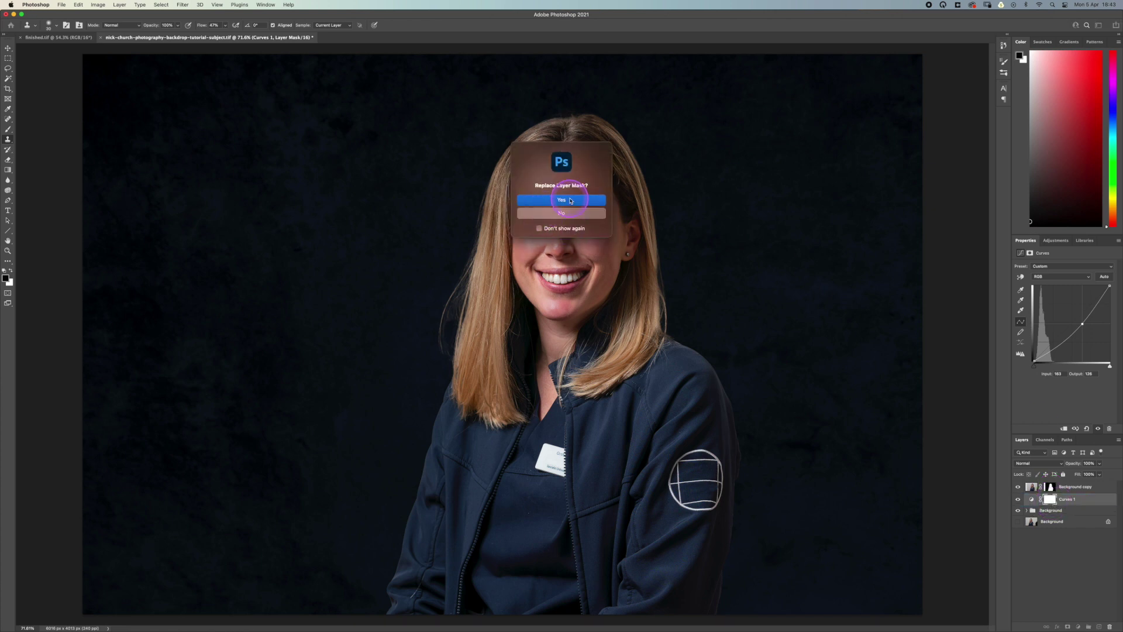
click(570, 201)
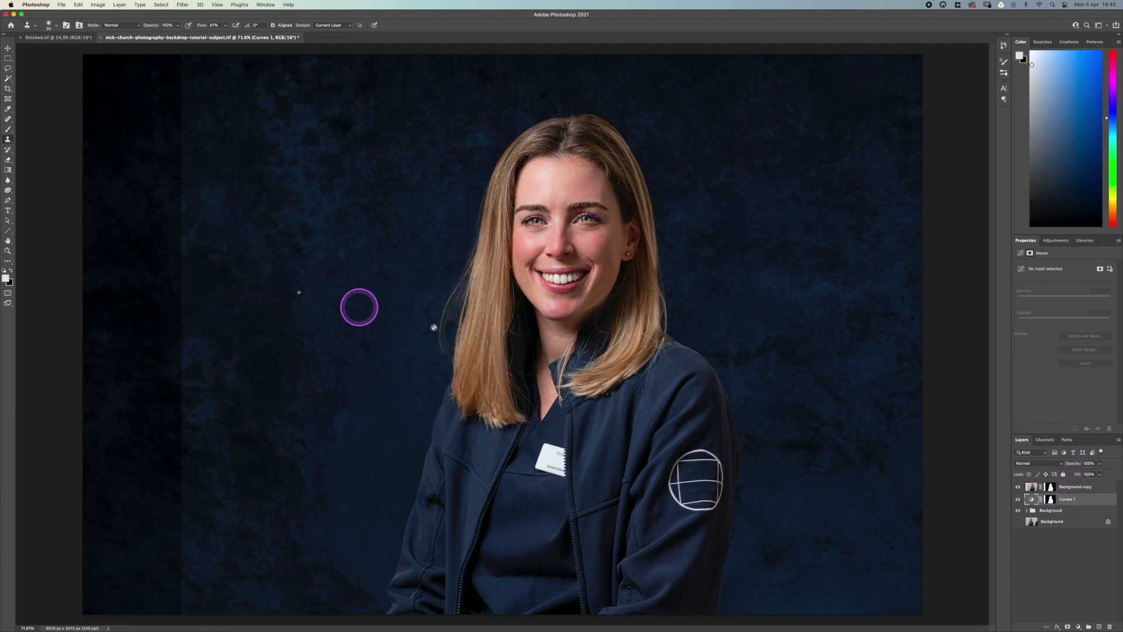
- Paint black with an enlarged brush on the Curves 1 mask over the dark strip along the backdrop's left edge
click(1048, 487)
click(1049, 498)
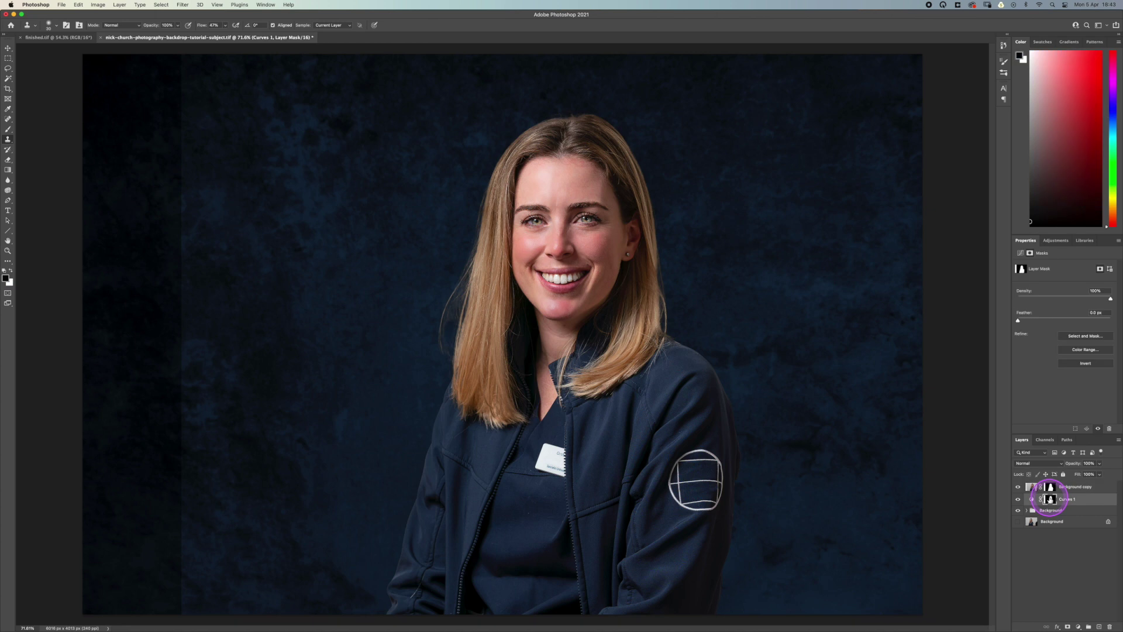
click(9, 130)
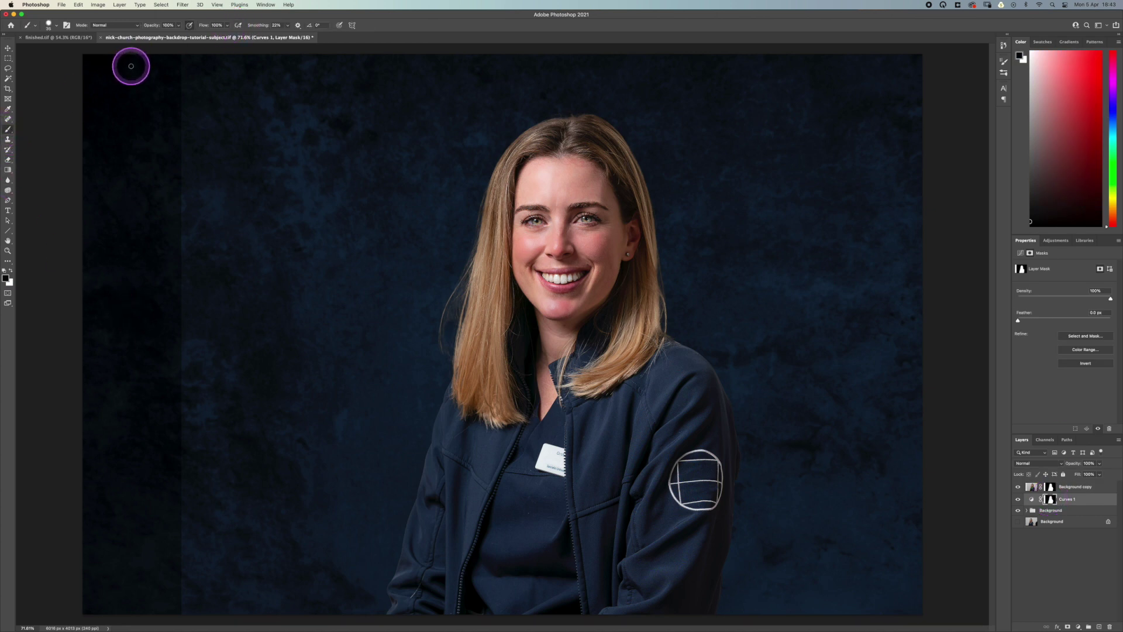
key(bracketright)
key(bracketright)
key(bracketright)
key(bracketright)
key(bracketright)
key(bracketright)
key(bracketright)
key(bracketright)
key(bracketright)
key(bracketright)
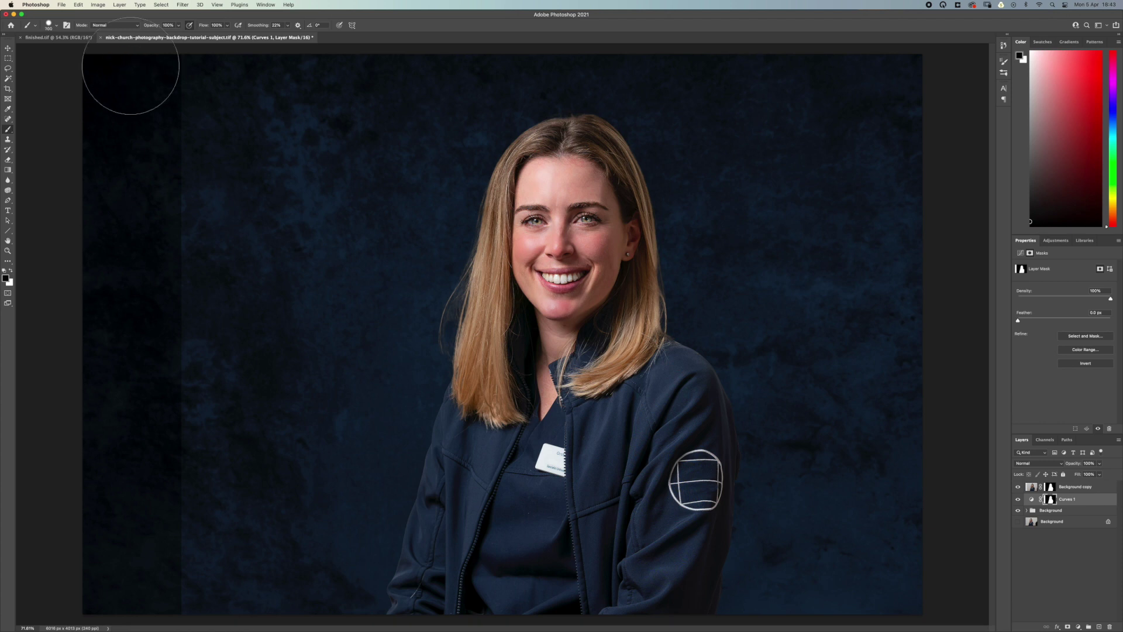
mouse_move(198, 125)
mouse_down()
mouse_move(44, 190)
mouse_move(191, 230)
mouse_move(20, 326)
mouse_move(163, 364)
mouse_move(133, 252)
mouse_move(161, 419)
mouse_move(165, 316)
mouse_move(188, 230)
mouse_move(187, 451)
mouse_move(183, 436)
mouse_move(196, 427)
mouse_move(146, 554)
mouse_move(155, 590)
mouse_move(109, 446)
mouse_up()
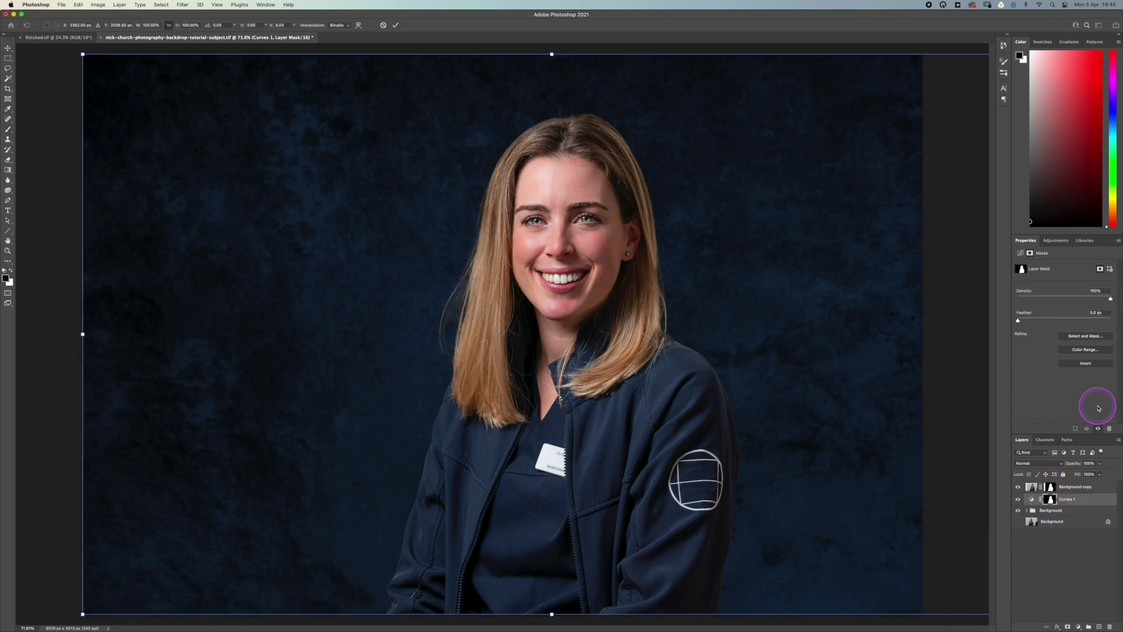
- Offset the Curves 1 mask to the subject's right with Free Transform, at about 4750 px horizontally, and feather it by about 85 px
click(1083, 504)
key(ctrl+t)
drag(433, 274, 546, 279)
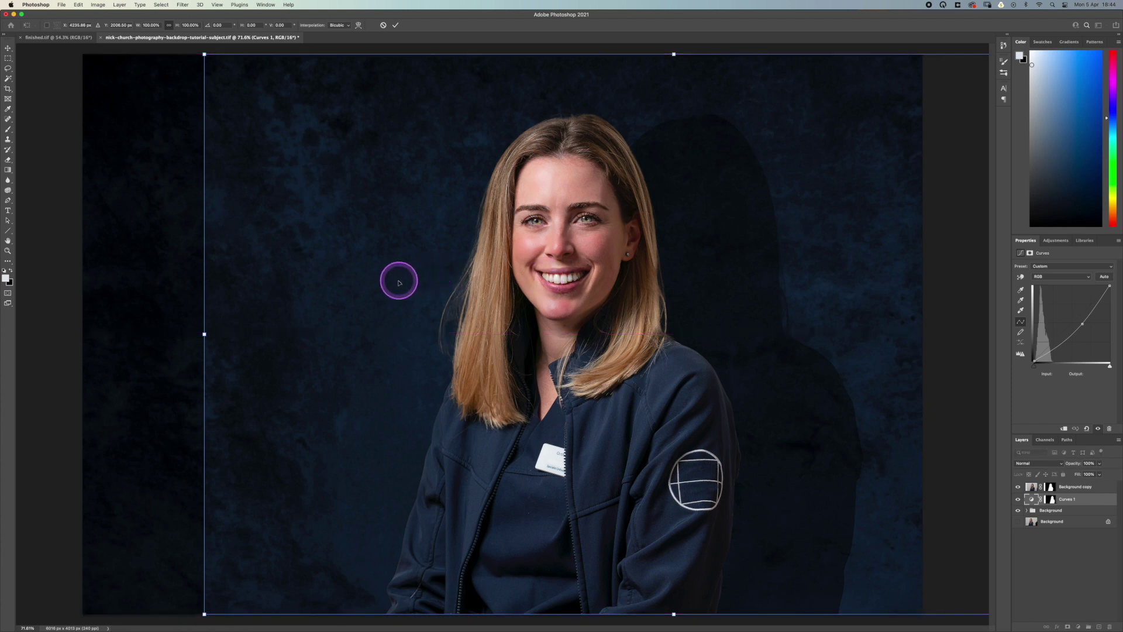
drag(395, 280, 318, 277)
drag(372, 261, 466, 283)
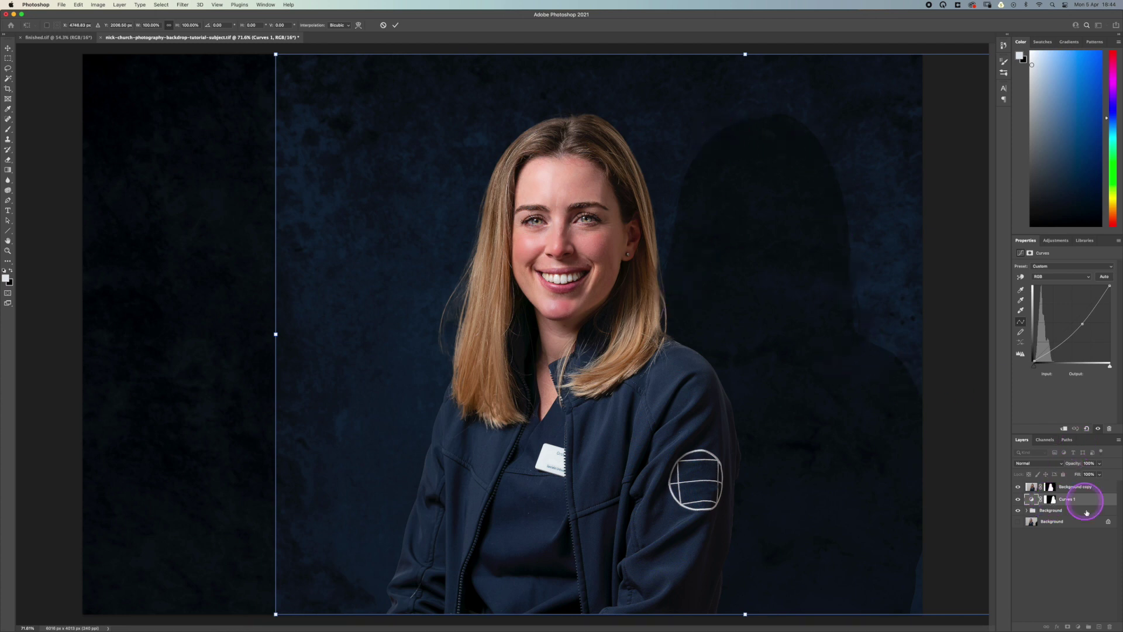
key(b)
click(1052, 499)
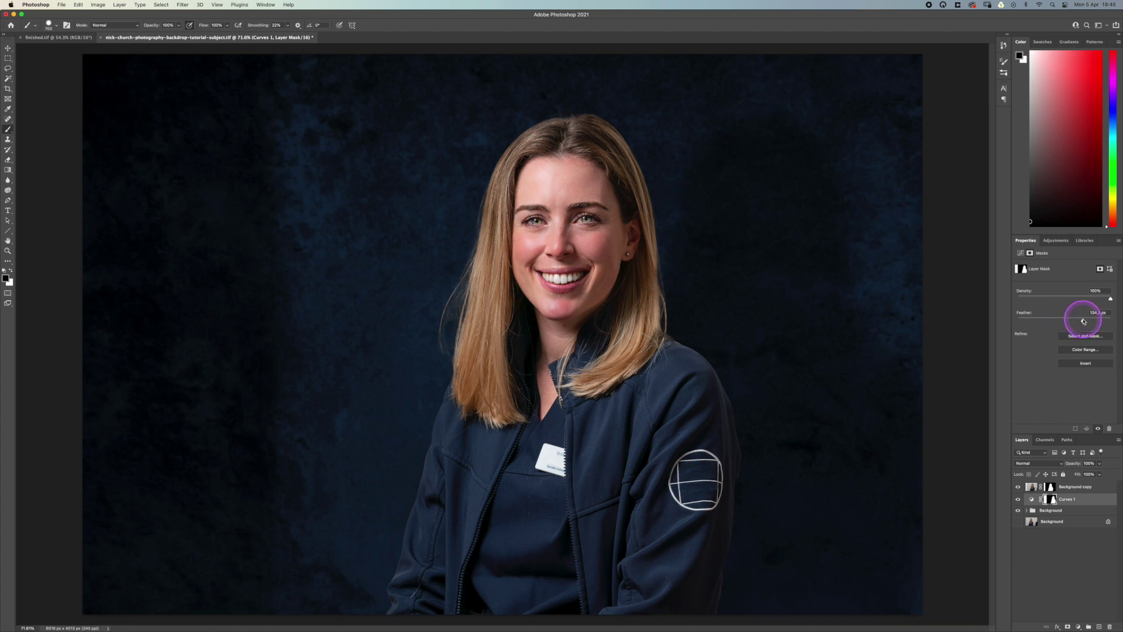
drag(1084, 321, 1069, 322)
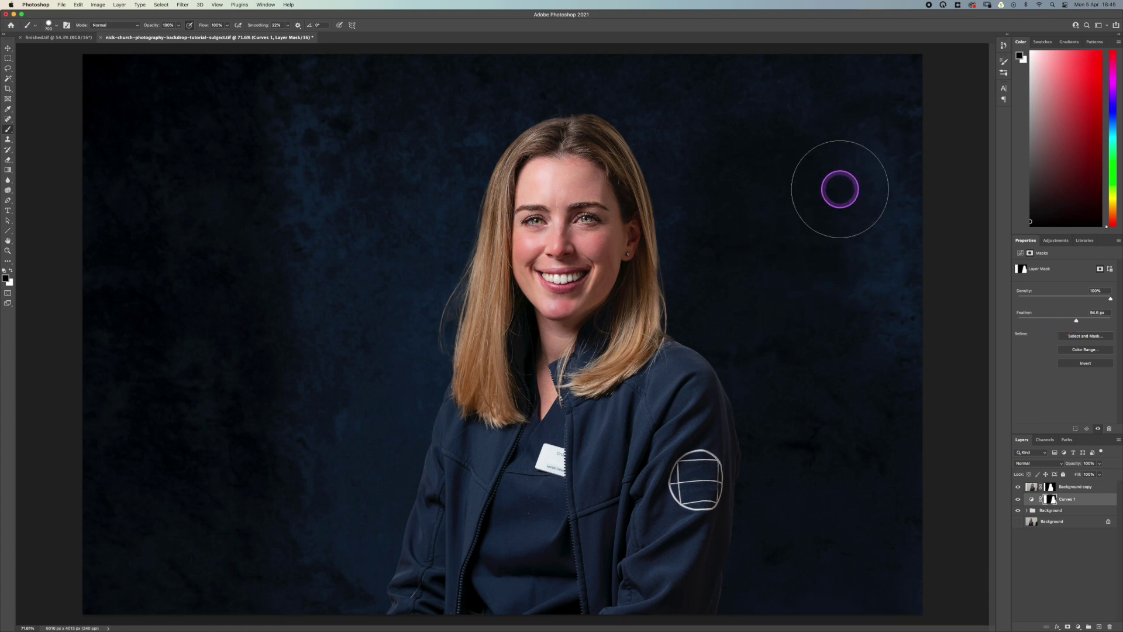
- Scale the Curves 1 mask to about 111%, reposition it behind the subject, and raise its feather to about 113 px
key(super+t)
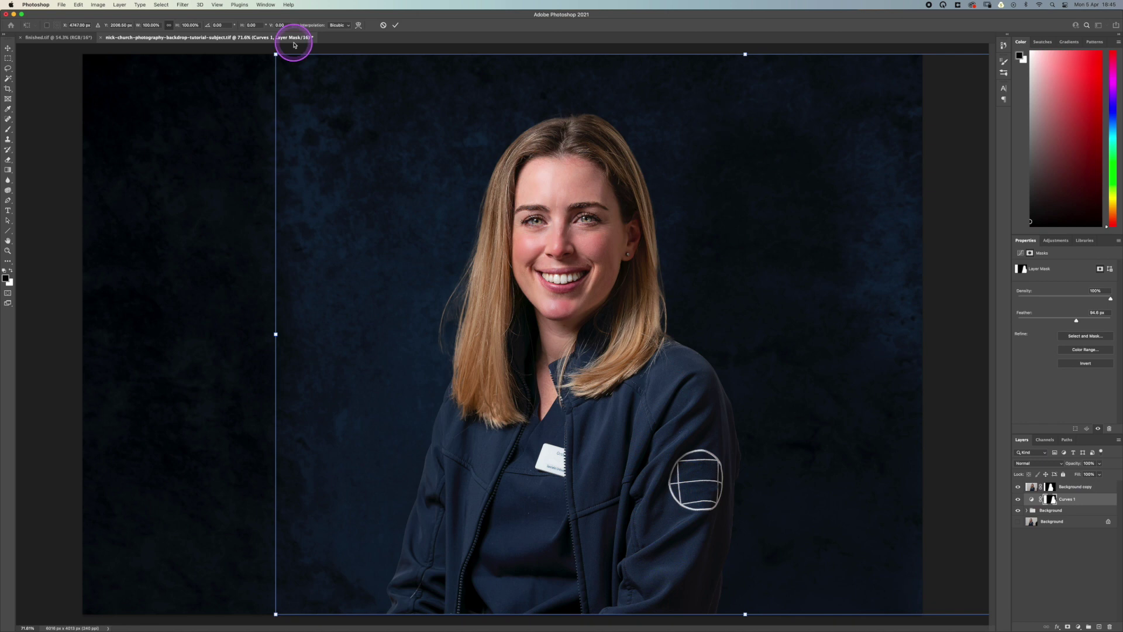
drag(275, 55, 174, 5)
drag(422, 208, 425, 254)
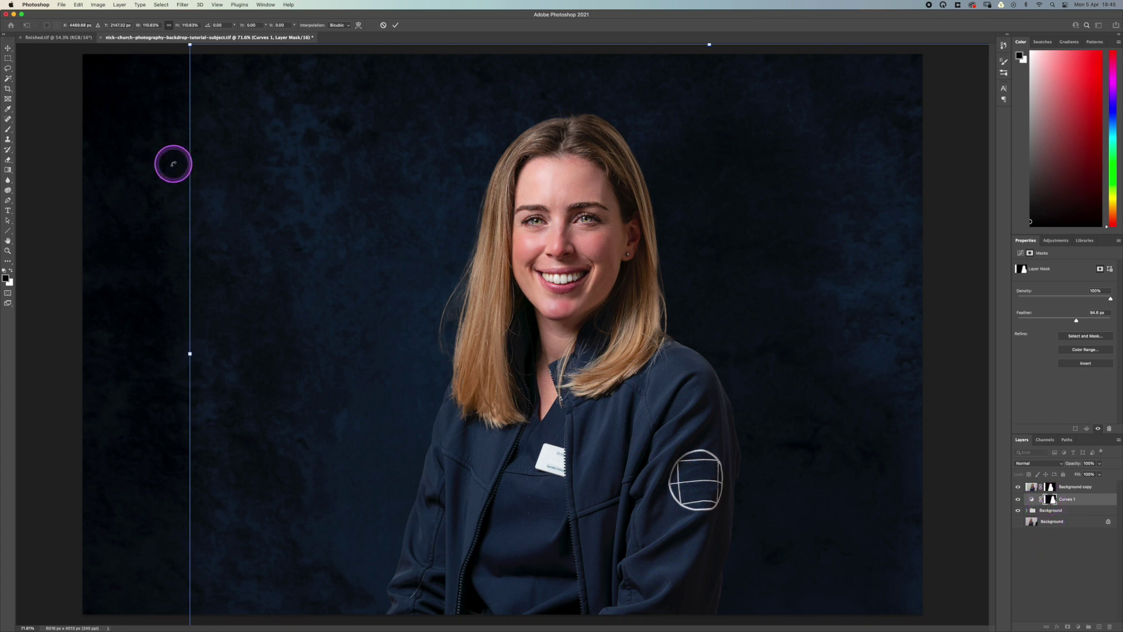
click(8, 129)
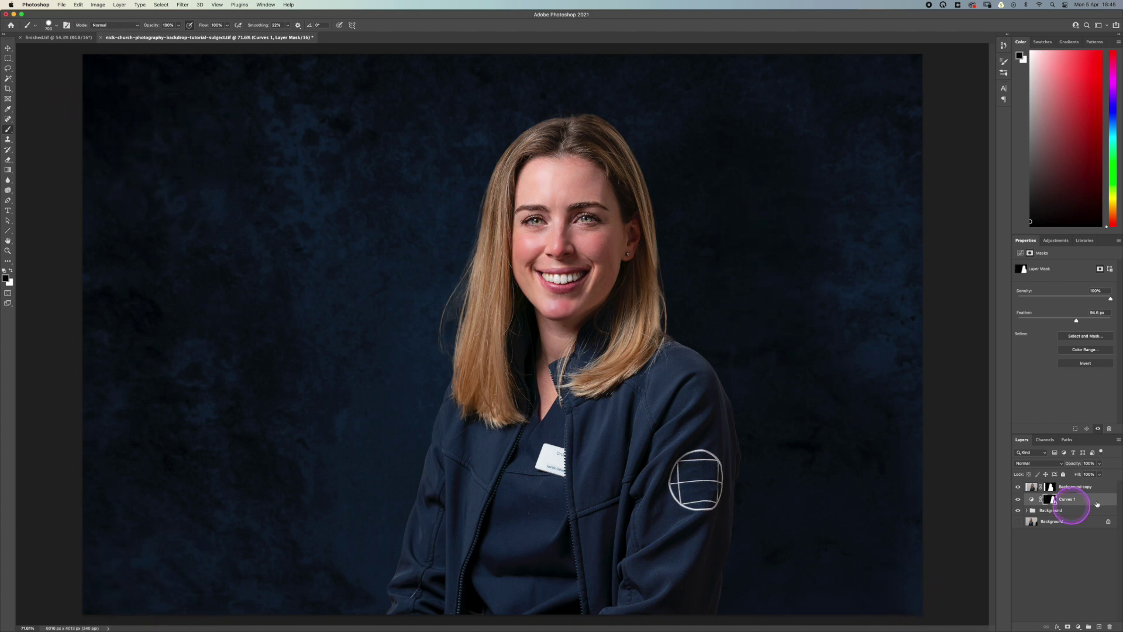
click(1080, 324)
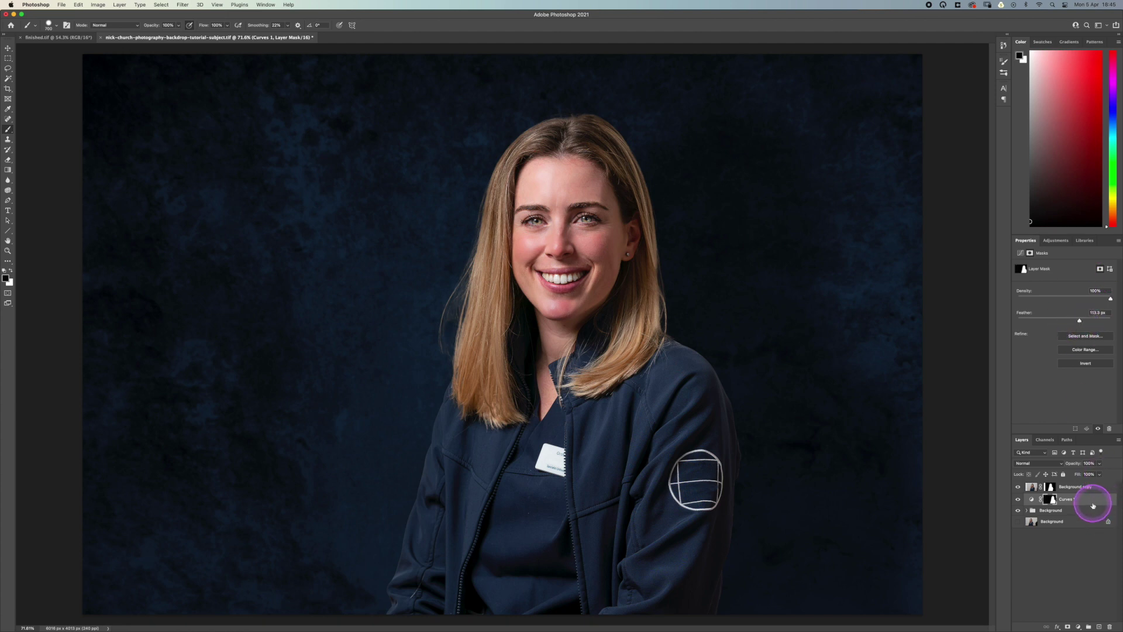
- Lower the opacity of the Curves 1 shadow layer to 74%
click(1100, 464)
drag(1100, 473, 1082, 477)
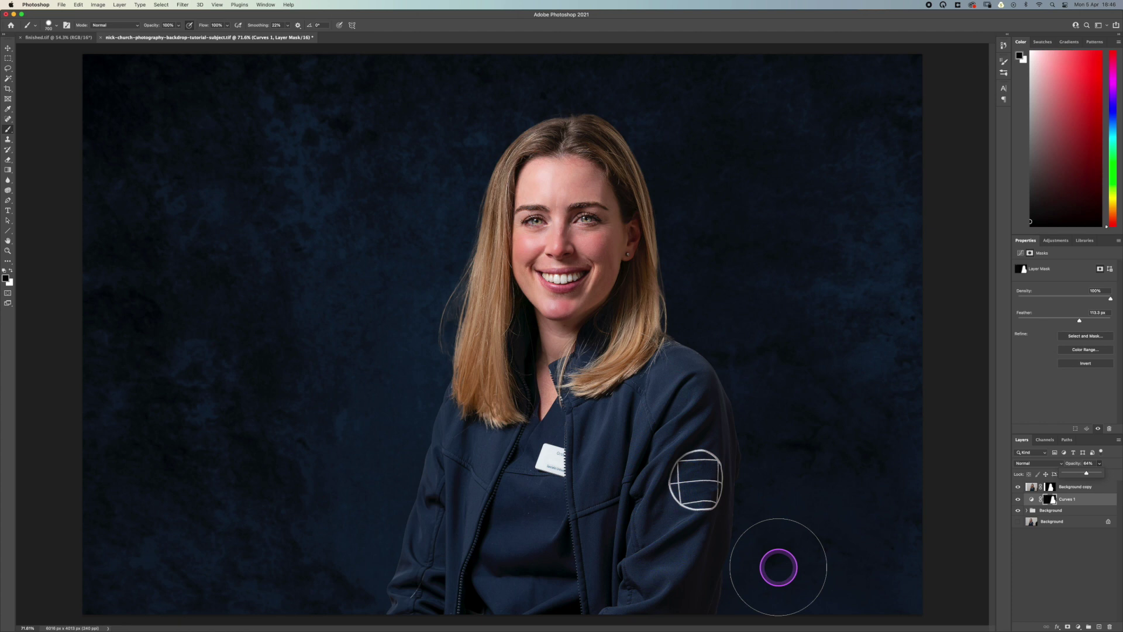
drag(1087, 473, 1091, 475)
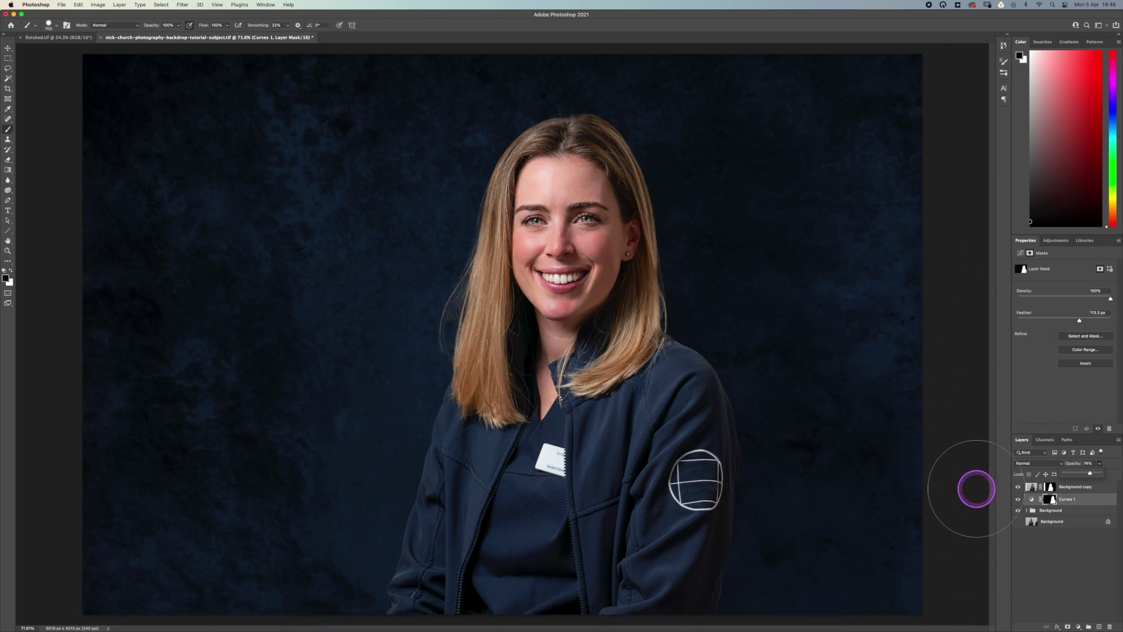
click(948, 556)
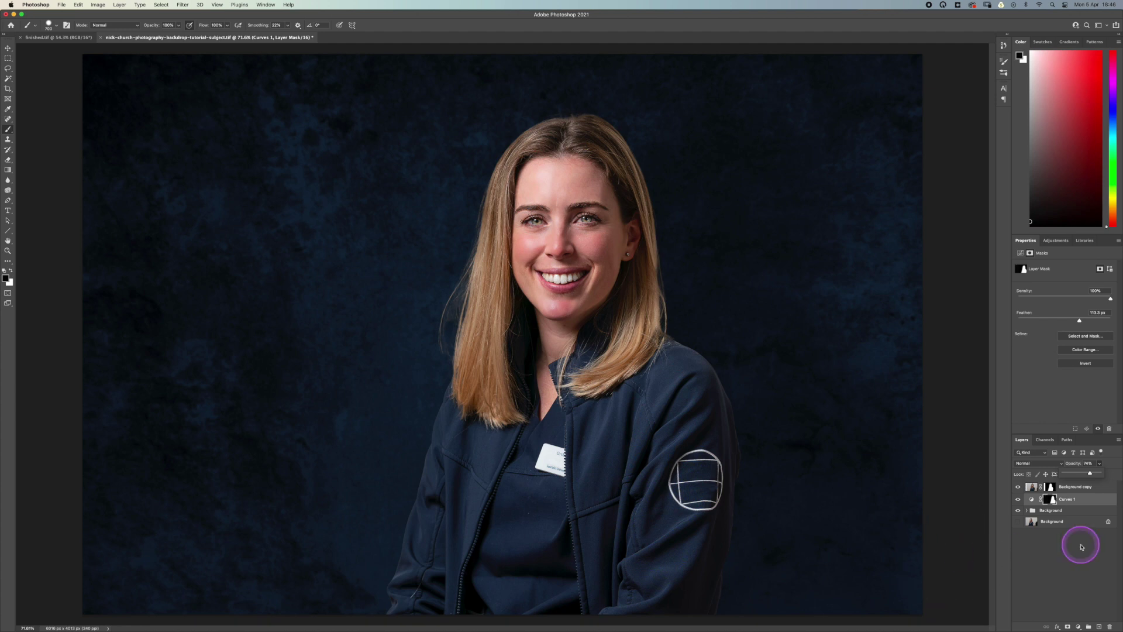
- Expand the Background group and recolour Color Fill 1 to a dark muted brown, hex 292524
click(1028, 512)
click(1027, 511)
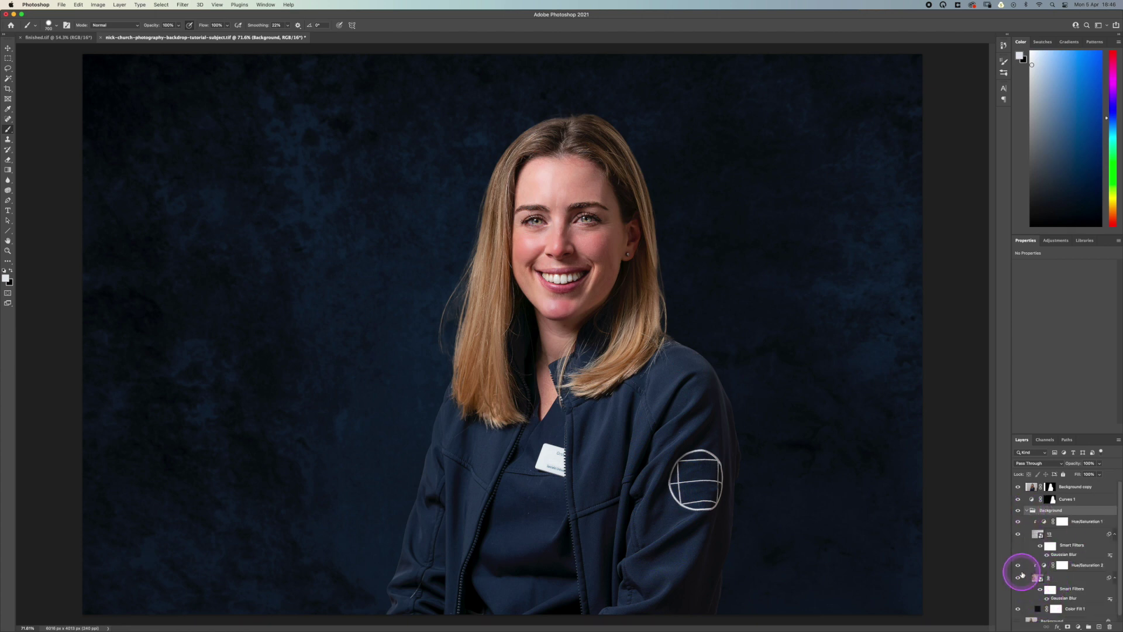
click(1038, 609)
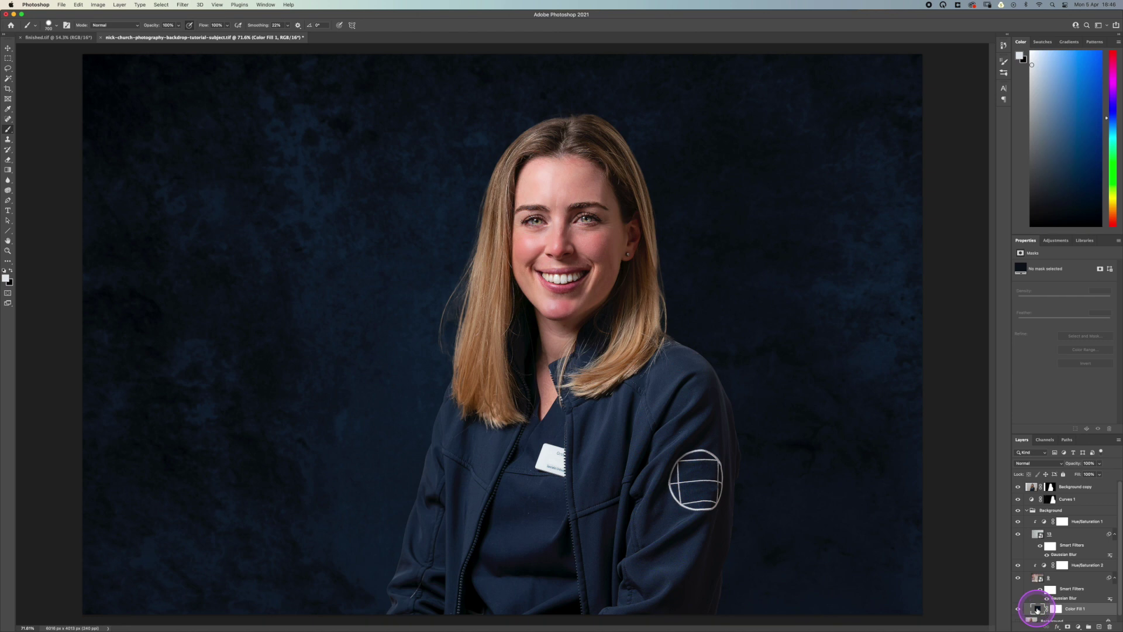
double_click(1038, 609)
mouse_move(859, 205)
mouse_down()
mouse_move(864, 231)
mouse_move(863, 187)
mouse_up()
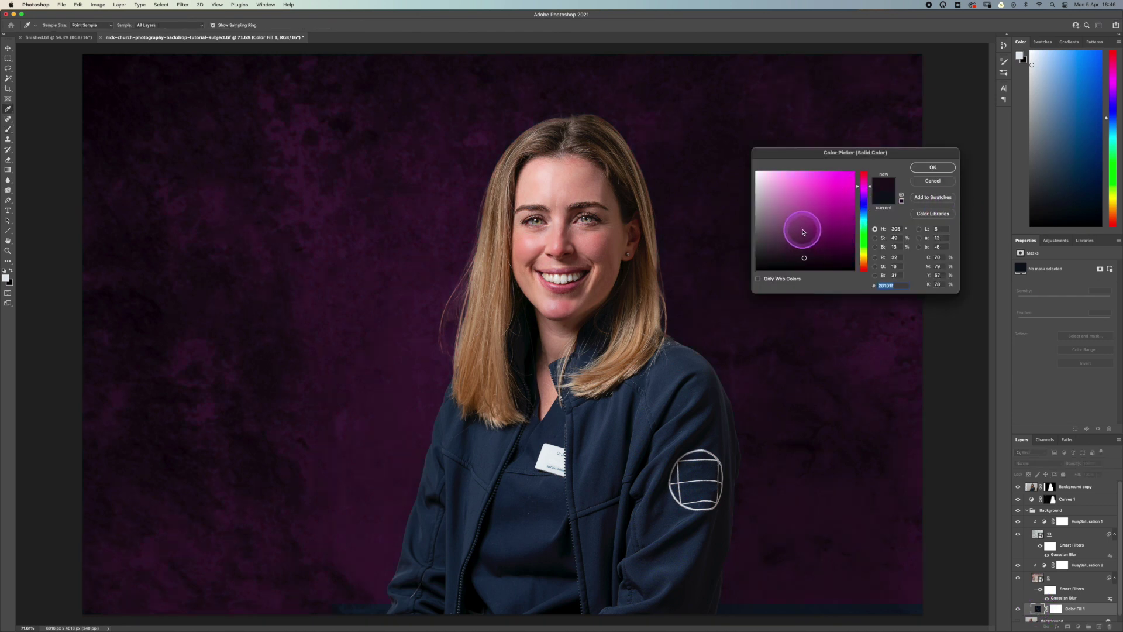
mouse_move(804, 257)
mouse_down()
mouse_move(802, 230)
mouse_move(862, 181)
mouse_move(864, 266)
mouse_move(802, 230)
mouse_move(776, 269)
mouse_move(768, 255)
mouse_up()
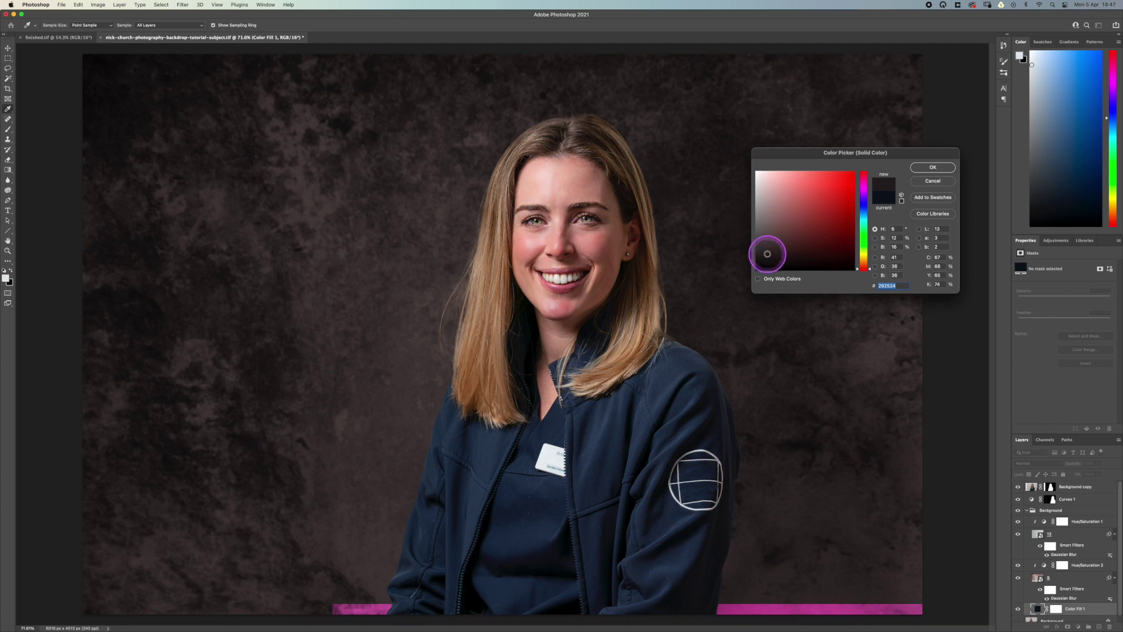
- Try a dark green for Color Fill 1 with hue 127°, hex 1e2f20, keeping the colour picker clear of the photo
drag(807, 153, 909, 242)
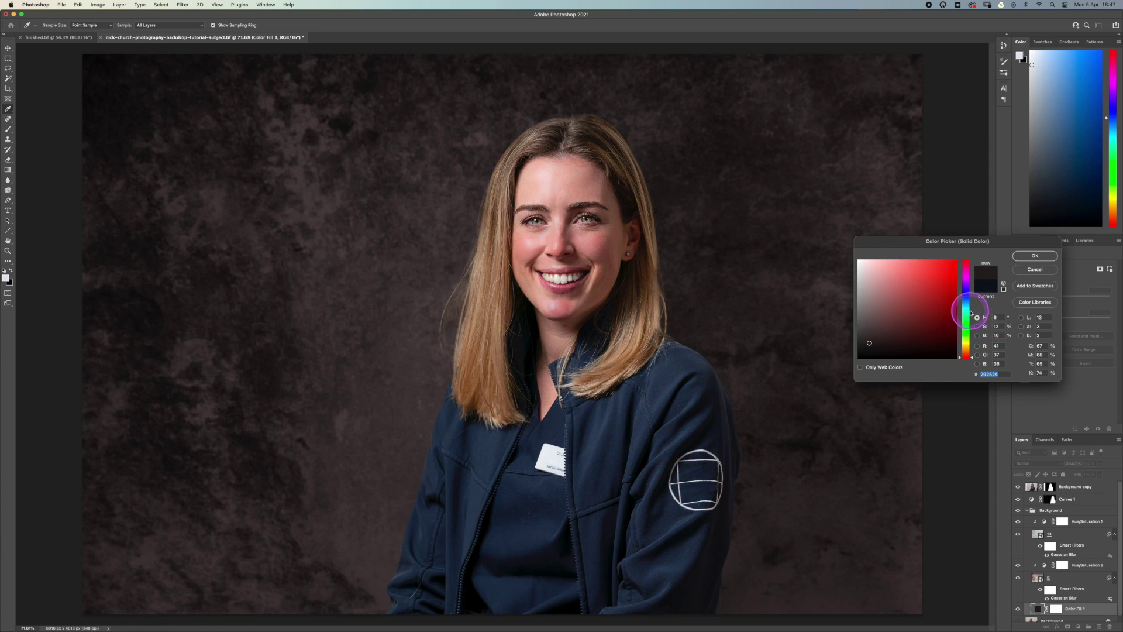
drag(968, 298, 966, 323)
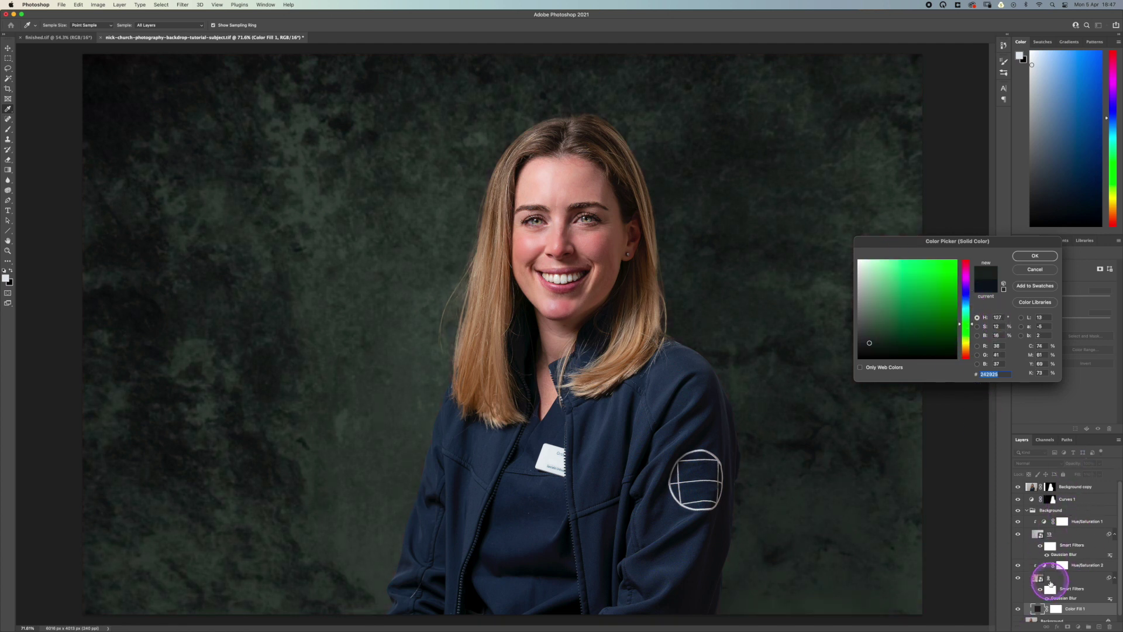
click(917, 283)
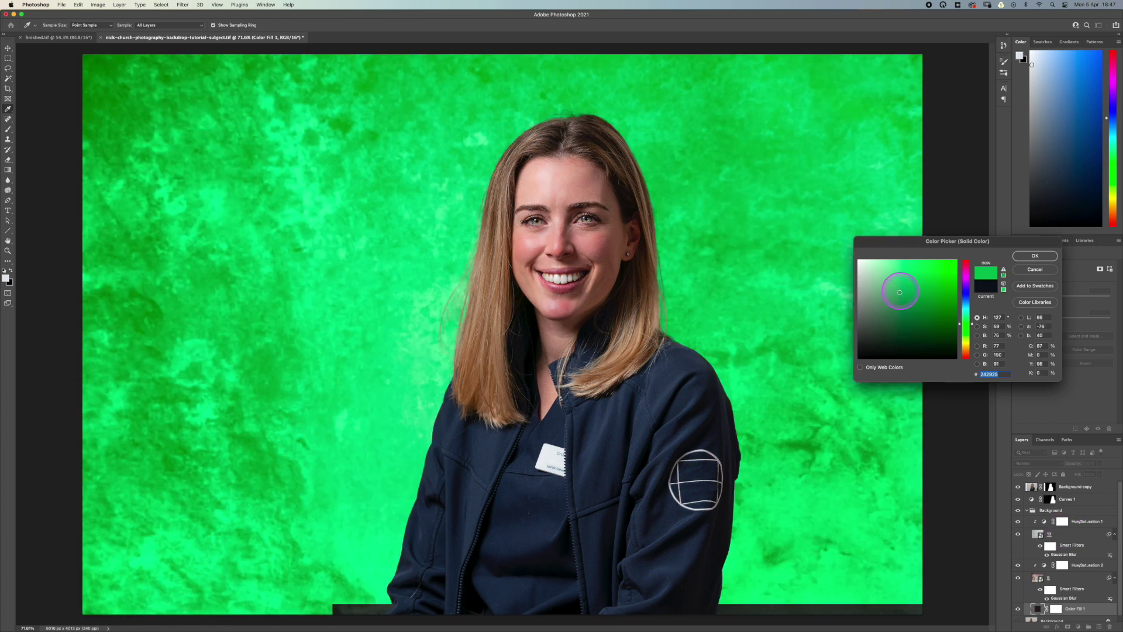
mouse_move(898, 297)
mouse_down()
mouse_move(890, 337)
mouse_move(870, 352)
mouse_up()
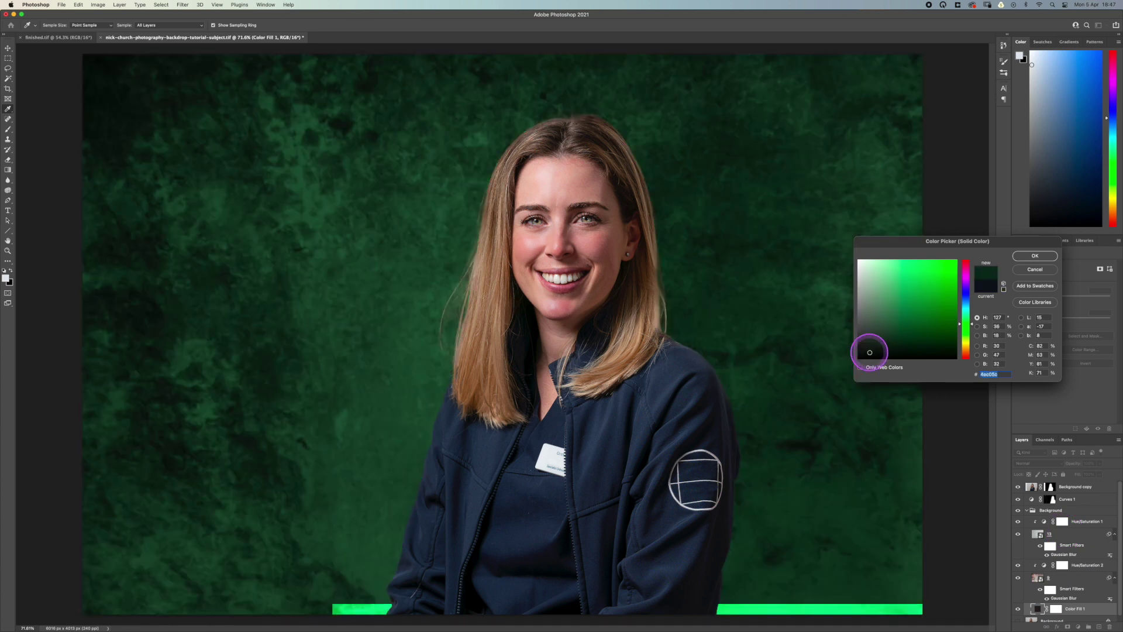
- Shift Color Fill 1 to a near-black blue with hue 229°, saturation 23% and brightness 5%
click(986, 288)
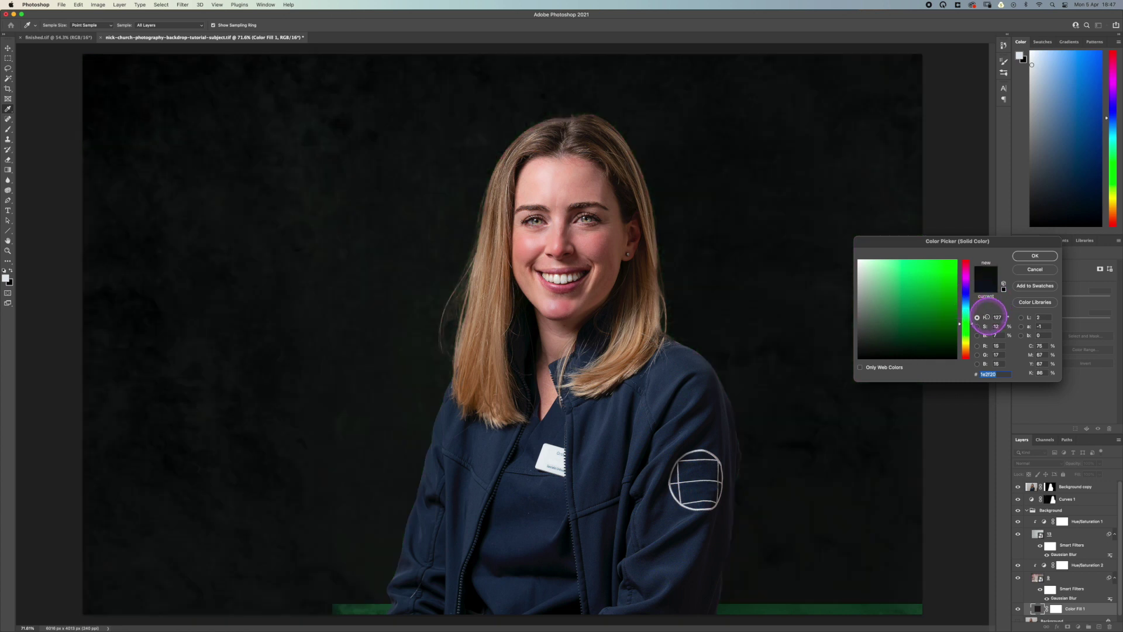
drag(871, 343, 907, 353)
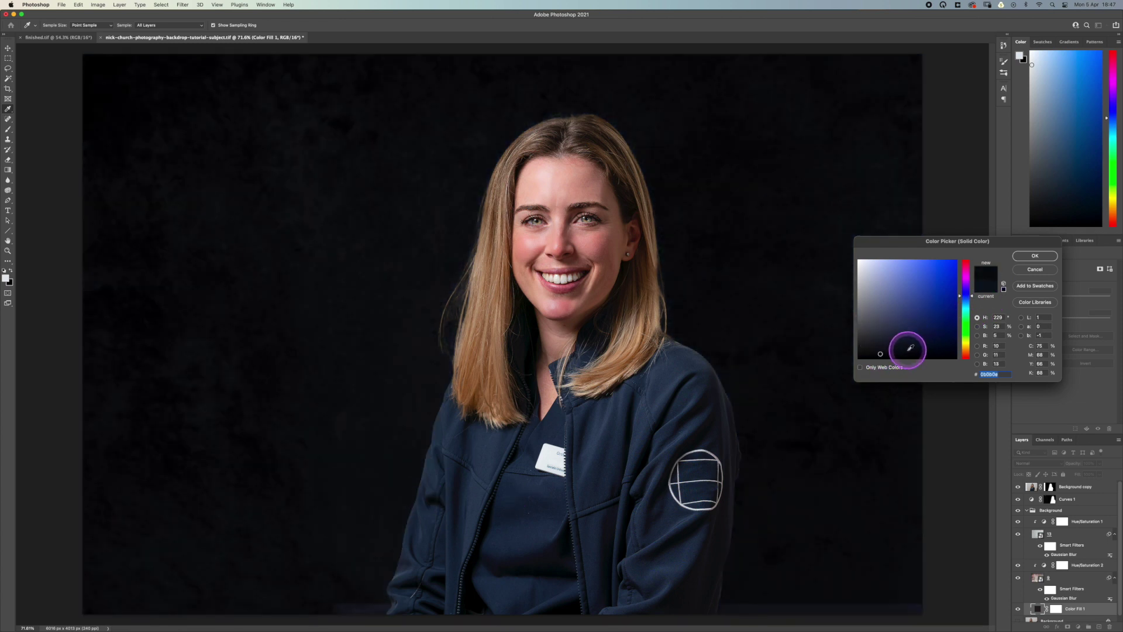